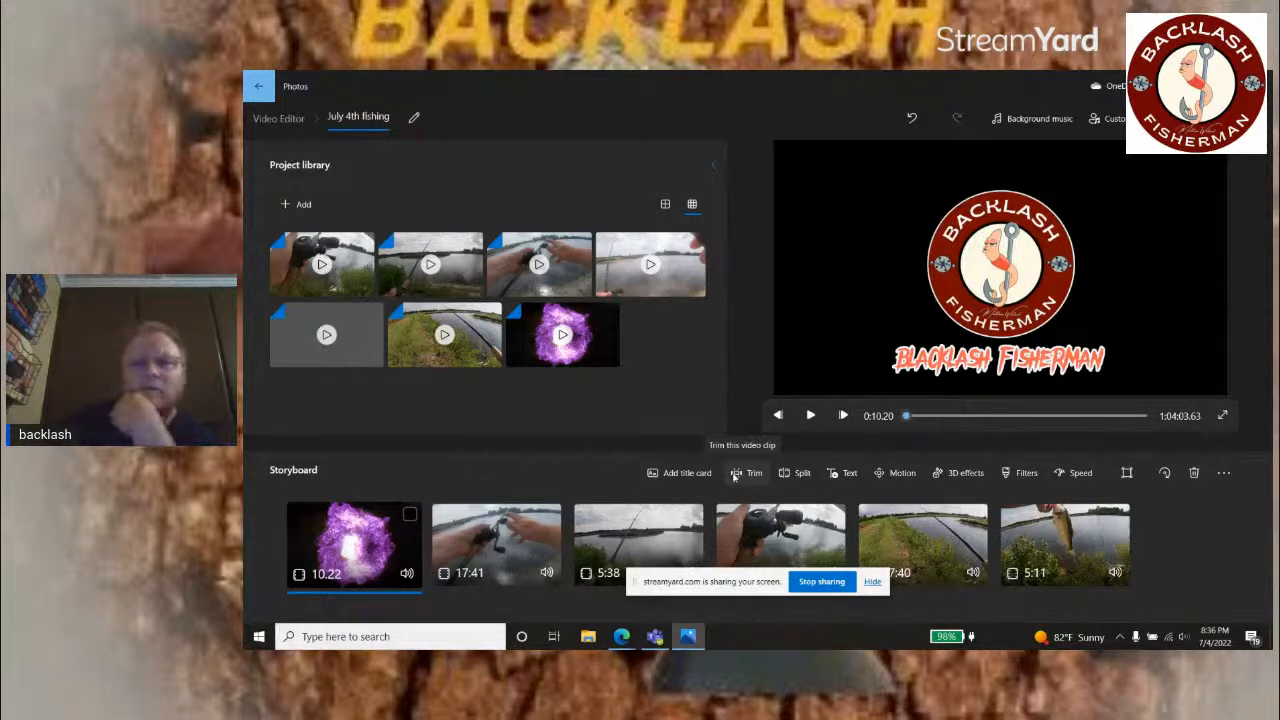
Step: Preview the logo intro clip in the Trim tool and keep its full length
click(735, 476)
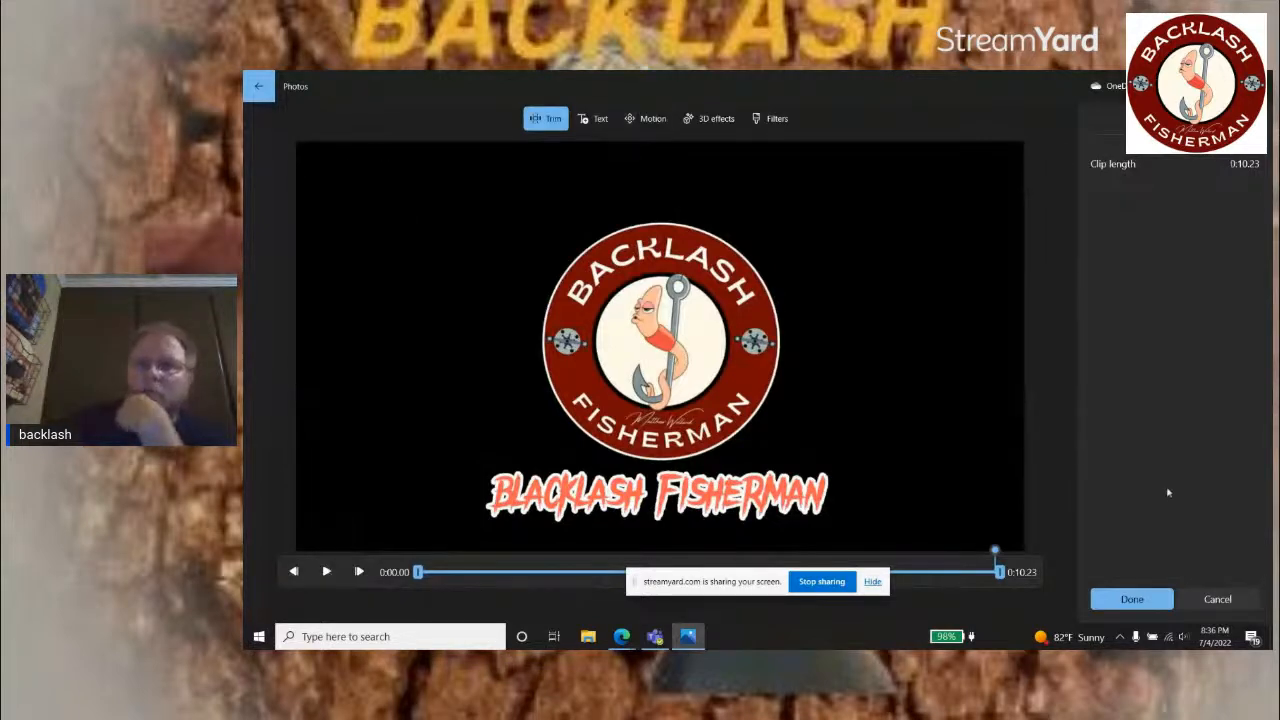
click(1110, 598)
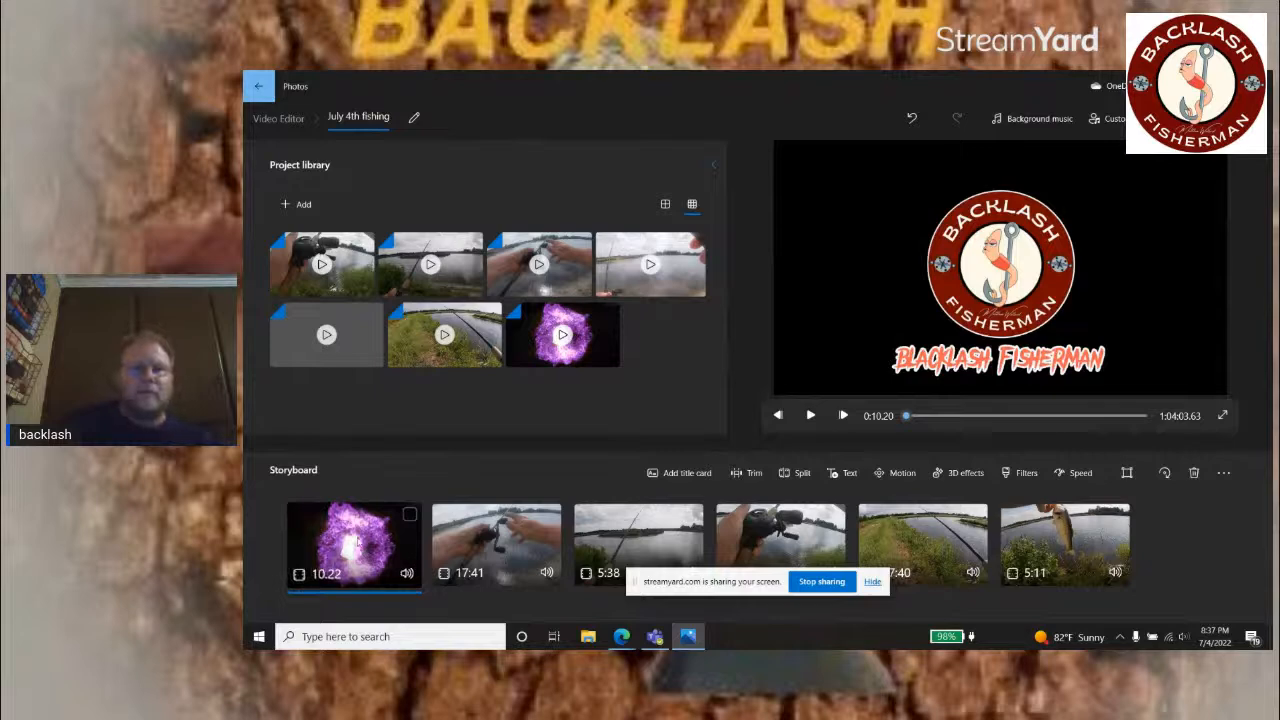
click(750, 473)
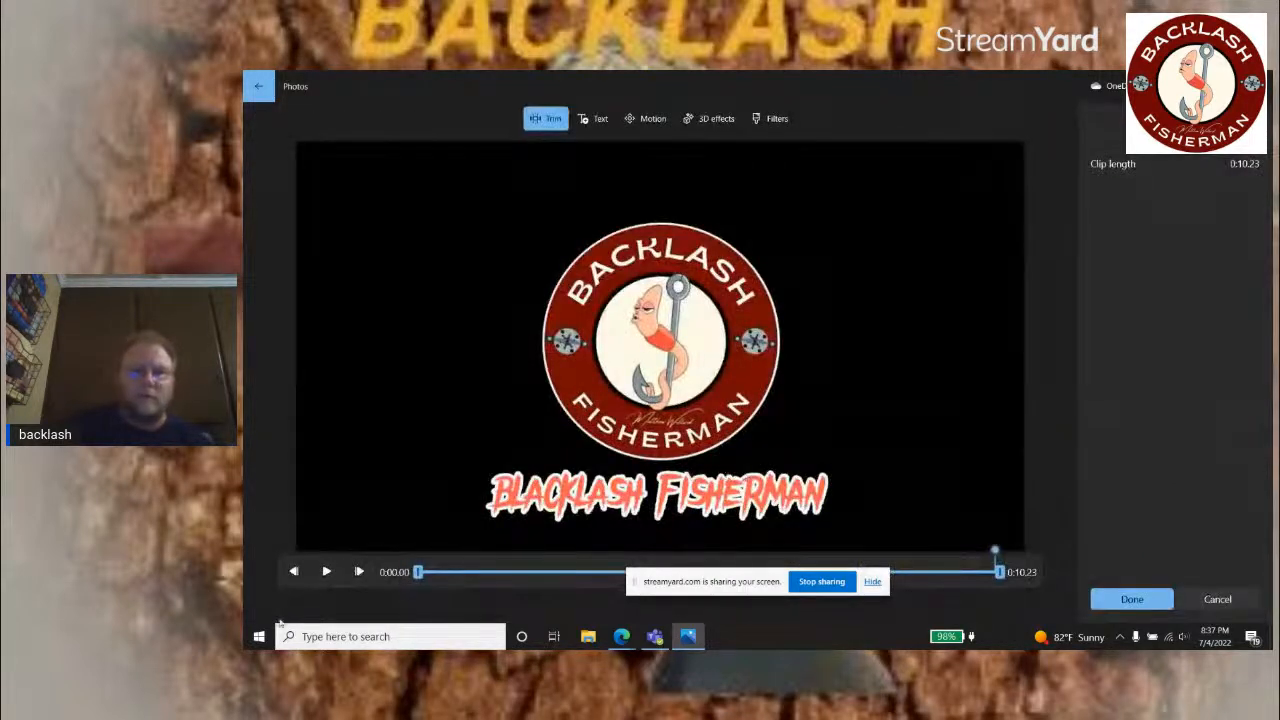
click(327, 572)
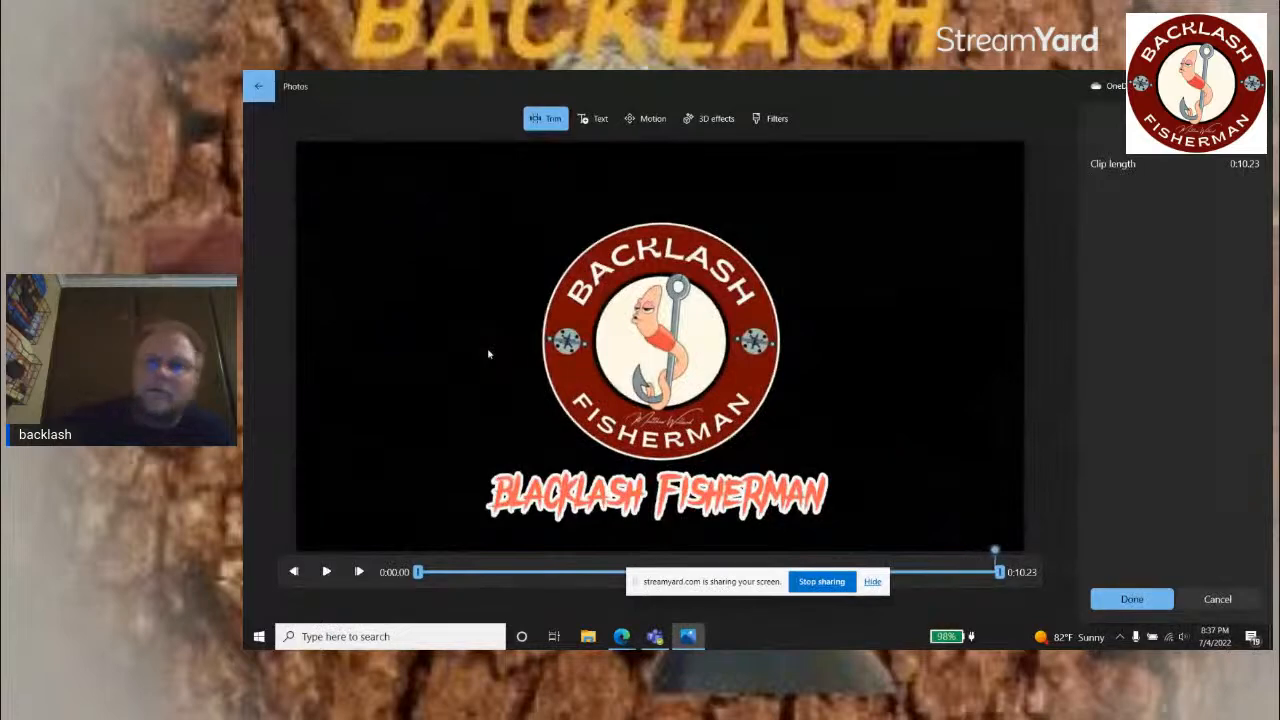
click(1132, 599)
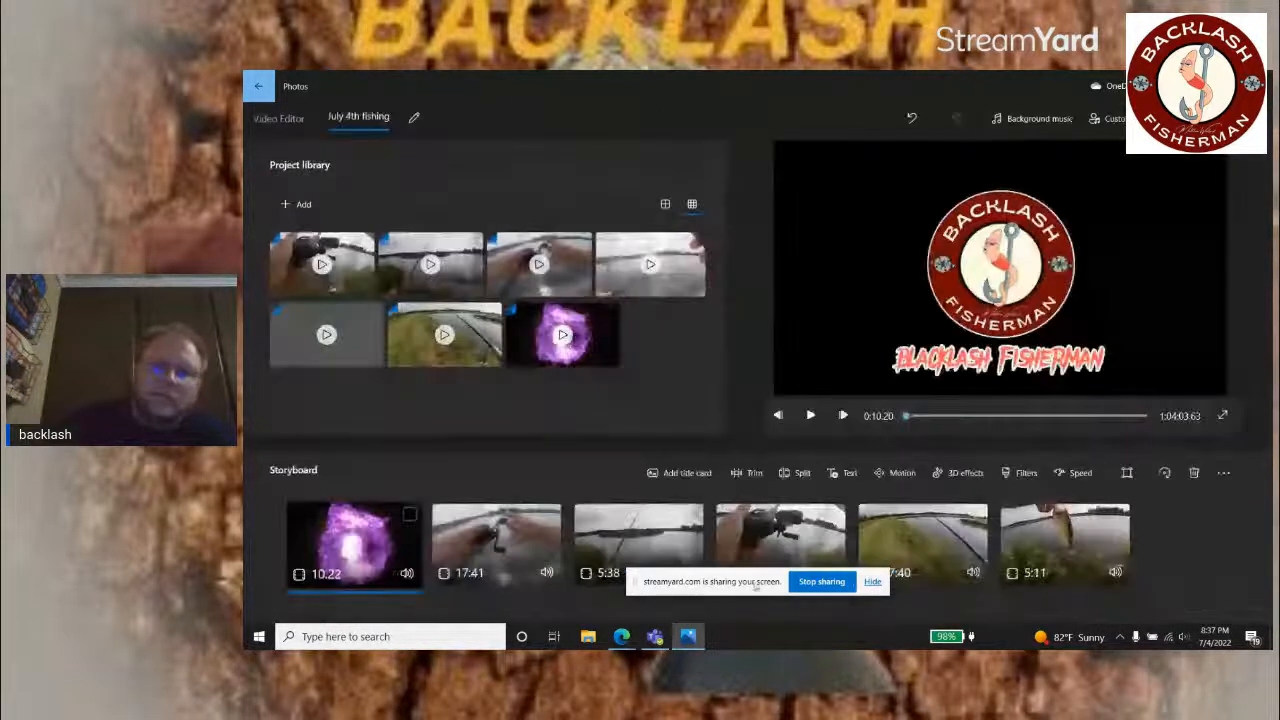
Step: Trim the start of the second storyboard clip to 0:51.90, reviewing its footage for the cut point
click(500, 545)
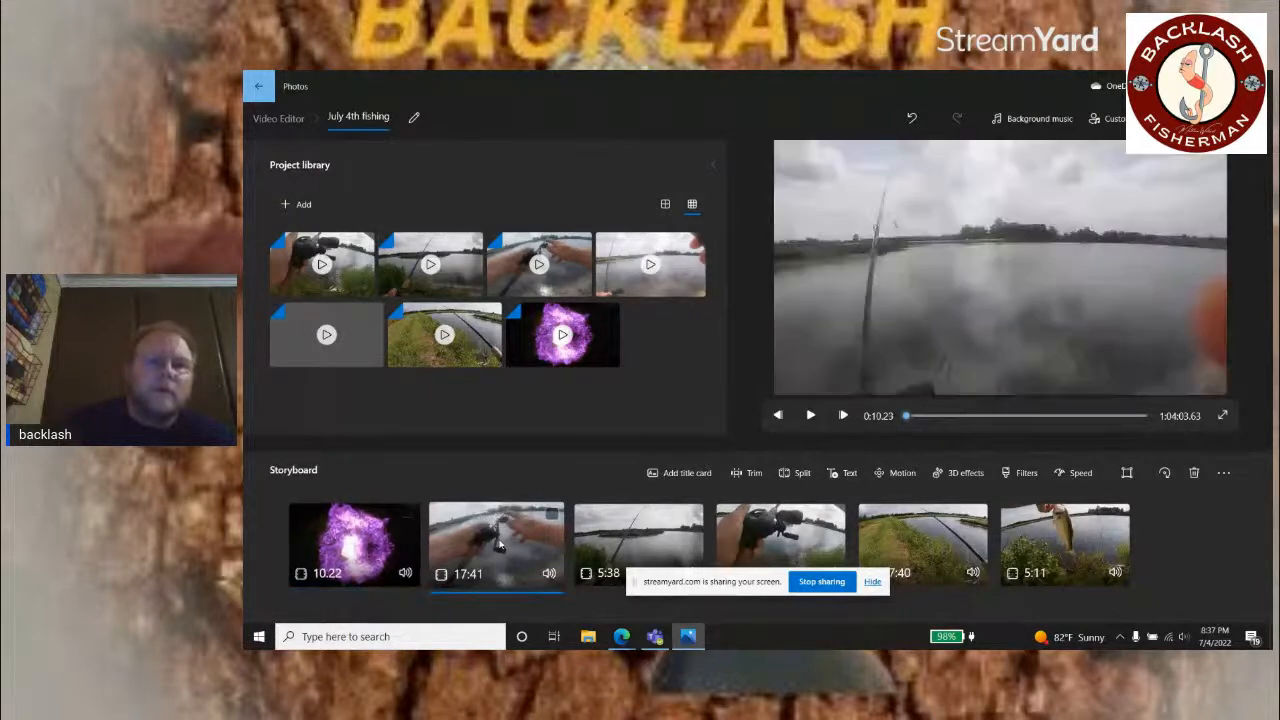
click(750, 473)
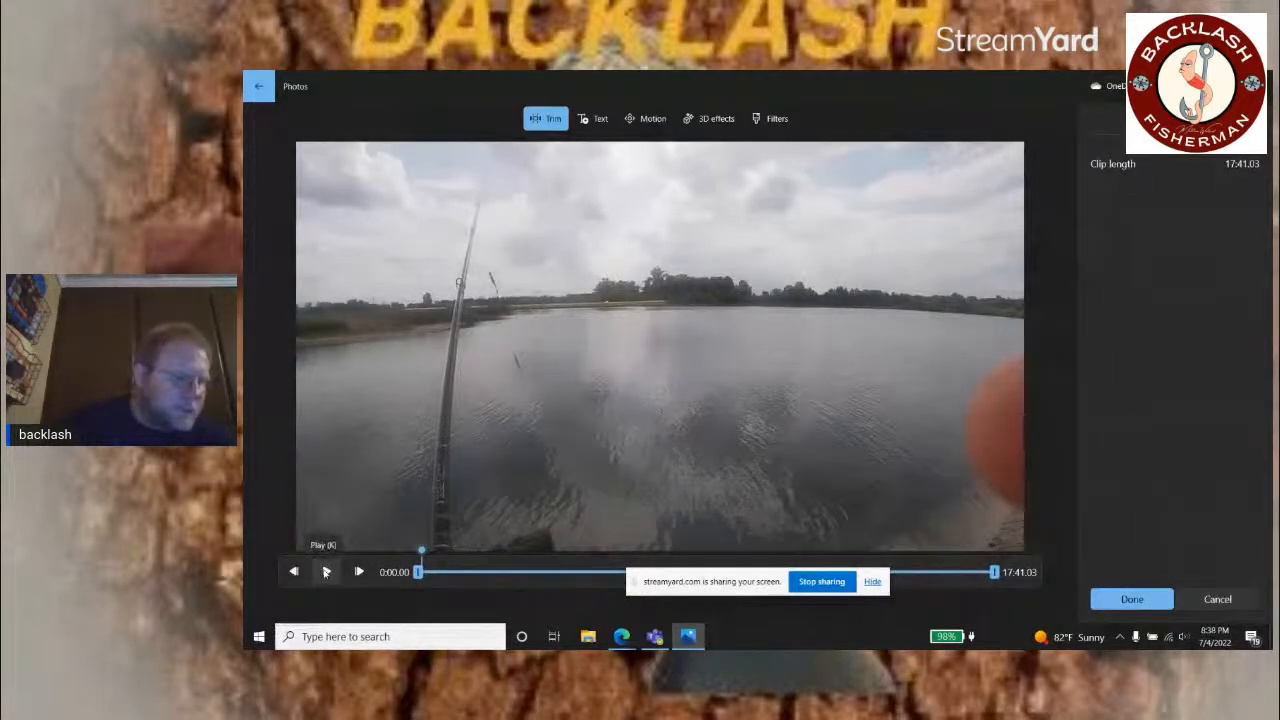
click(325, 572)
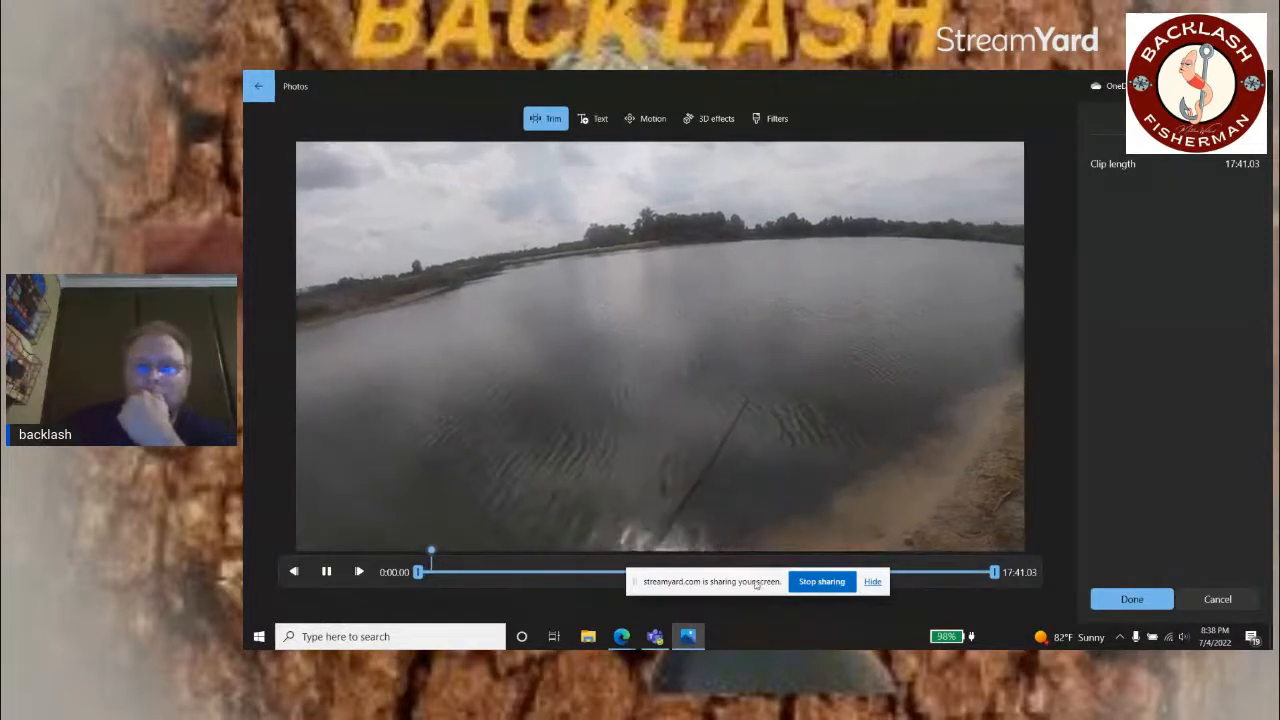
drag(757, 584, 883, 98)
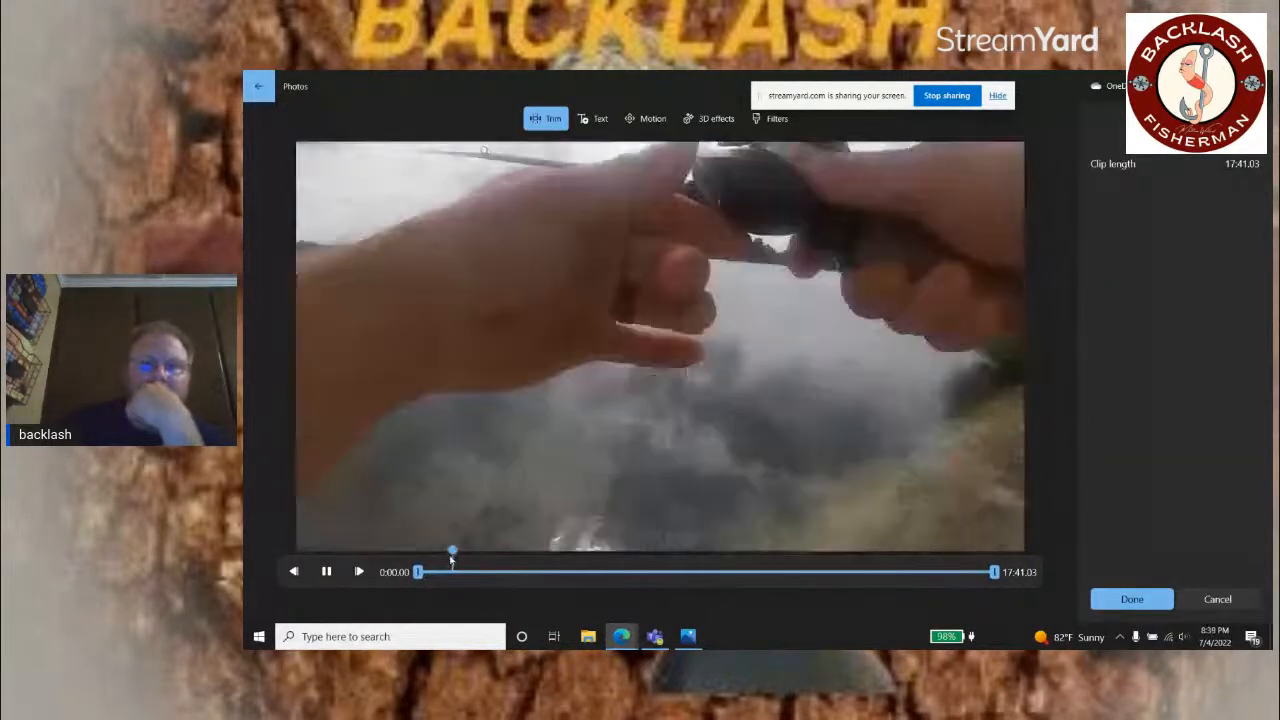
click(449, 558)
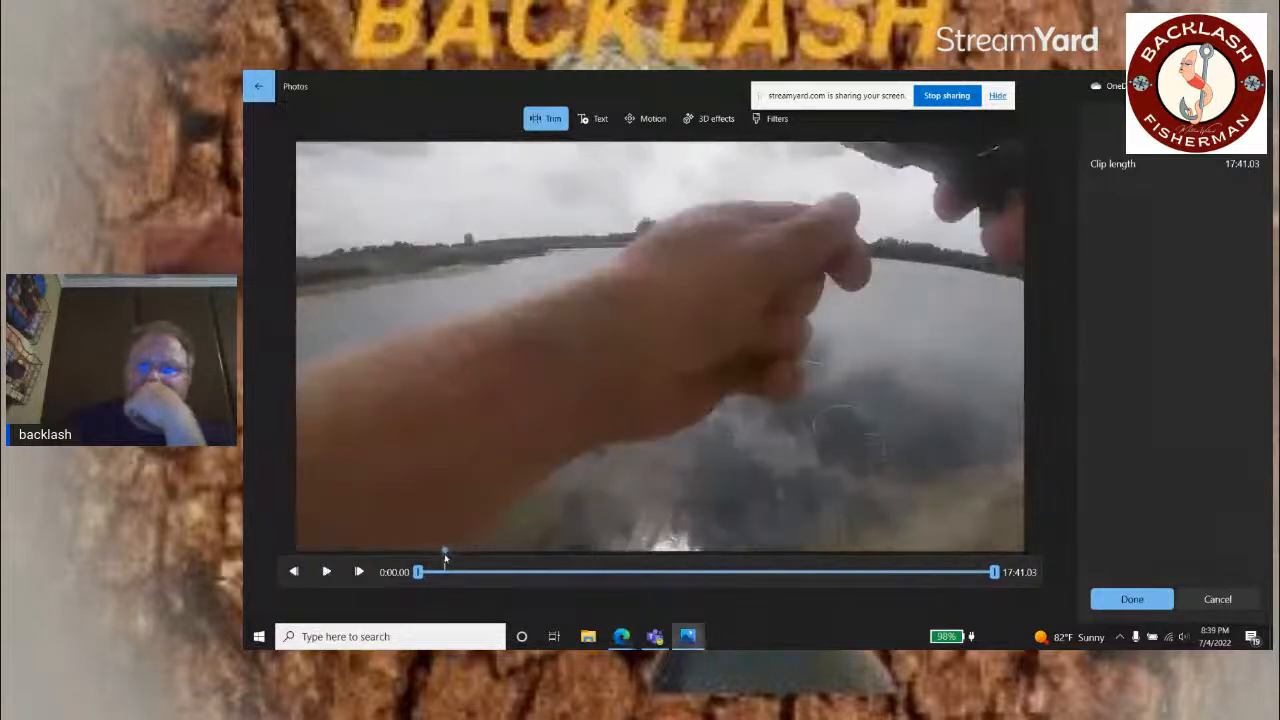
drag(446, 558, 453, 562)
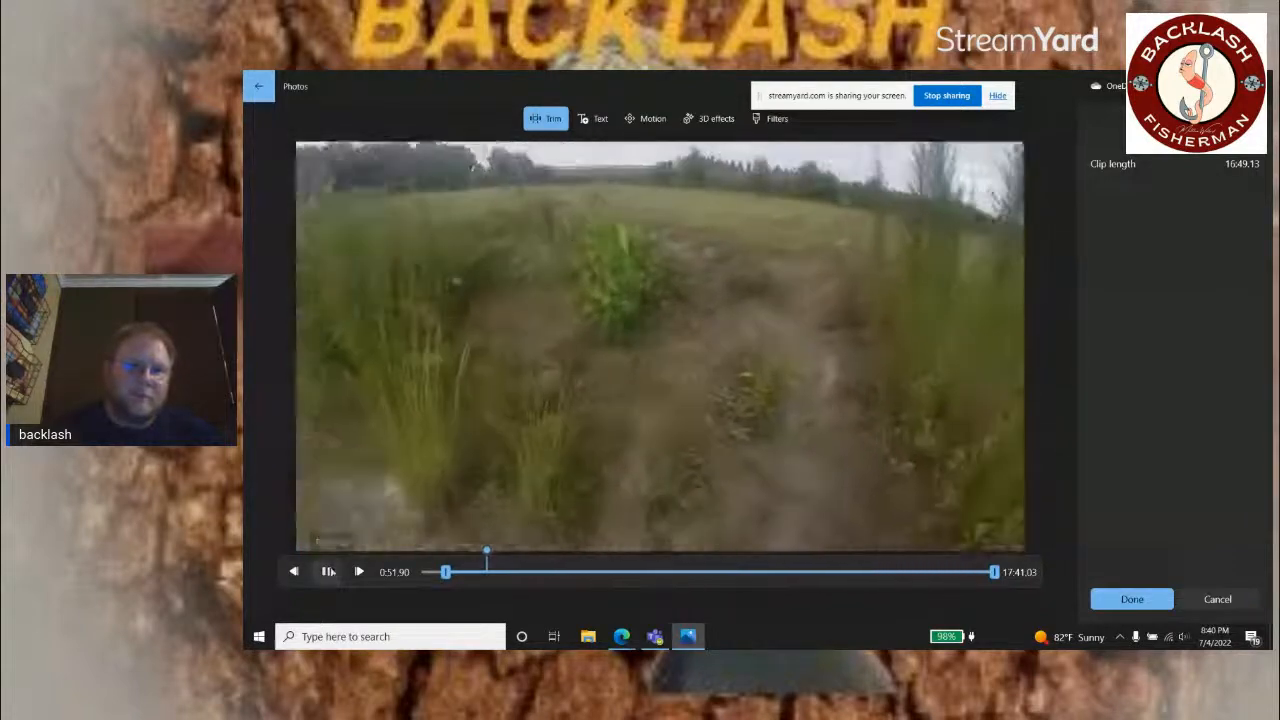
Step: Set the end of the second storyboard clip to 2:02.36 and save the trim
click(326, 571)
drag(995, 572, 492, 572)
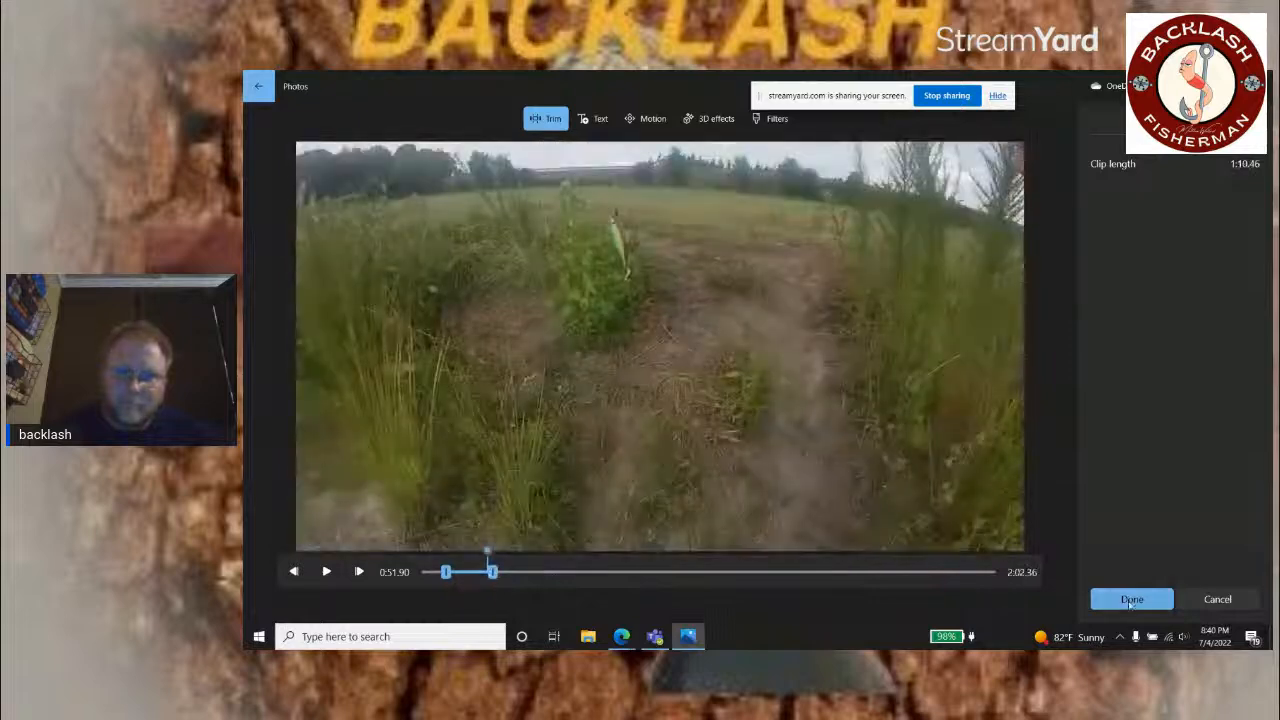
click(1130, 600)
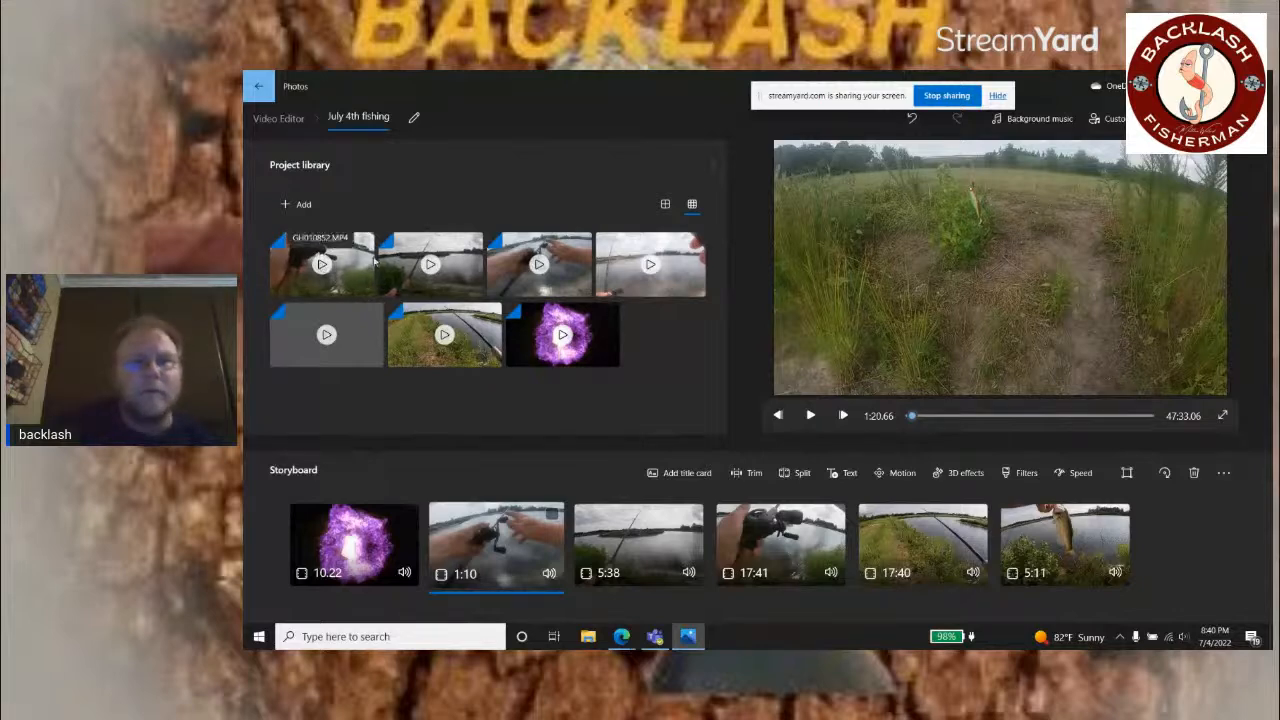
Step: Insert the same source video again right after the trimmed clip on the storyboard, and check the StreamYard live chat before returning to Photos
drag(540, 250, 667, 543)
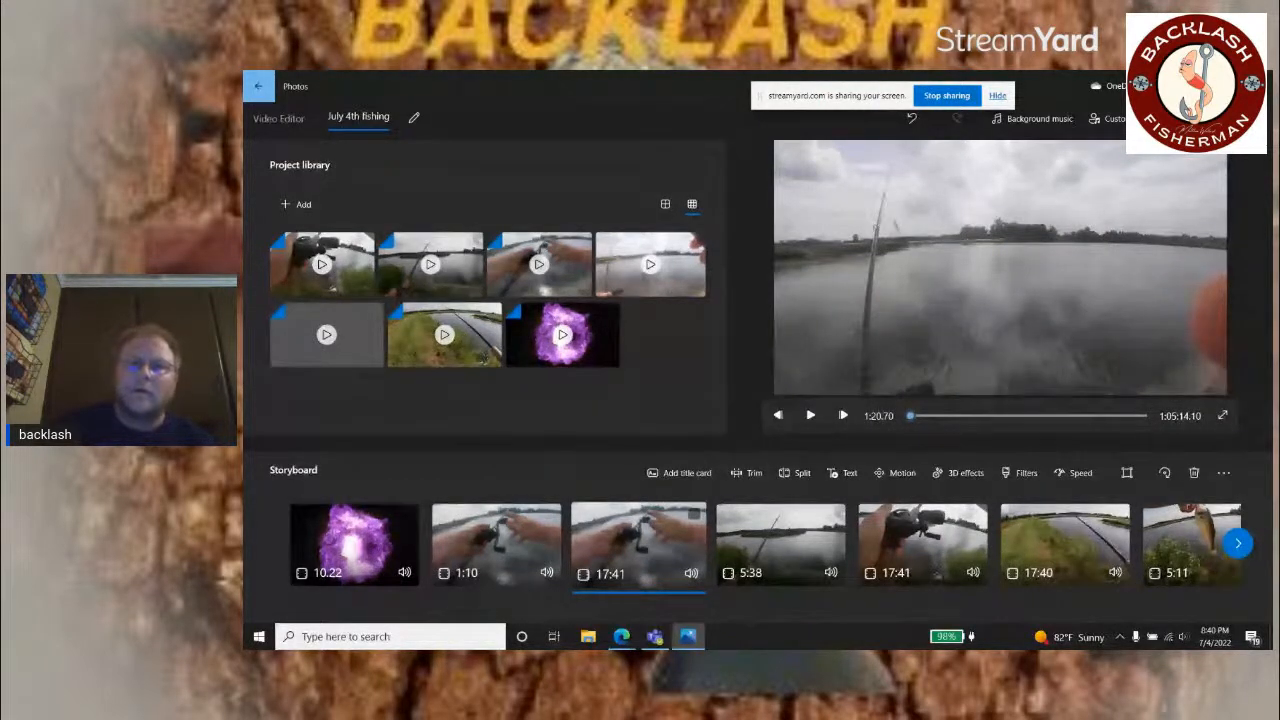
key(alt+Tab)
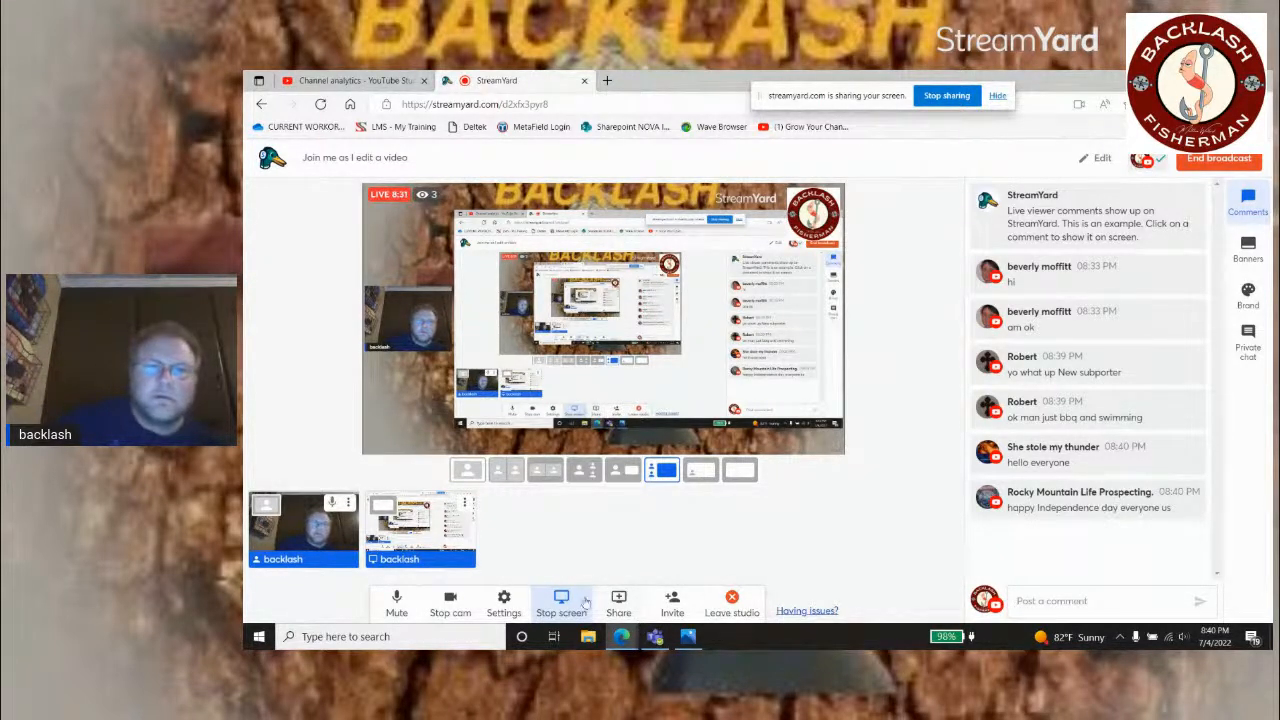
click(687, 641)
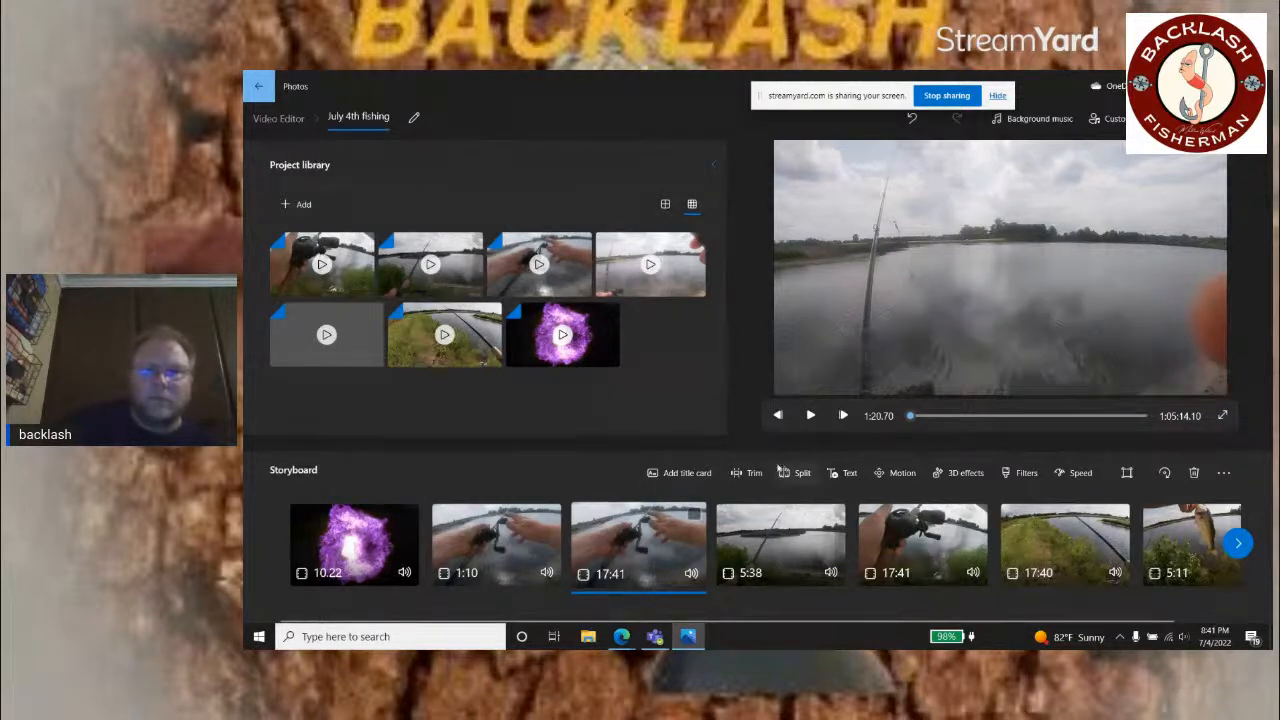
Step: Trim the start of the newly inserted third storyboard clip to 11:17.66, scrubbing through the footage to find the point
click(747, 474)
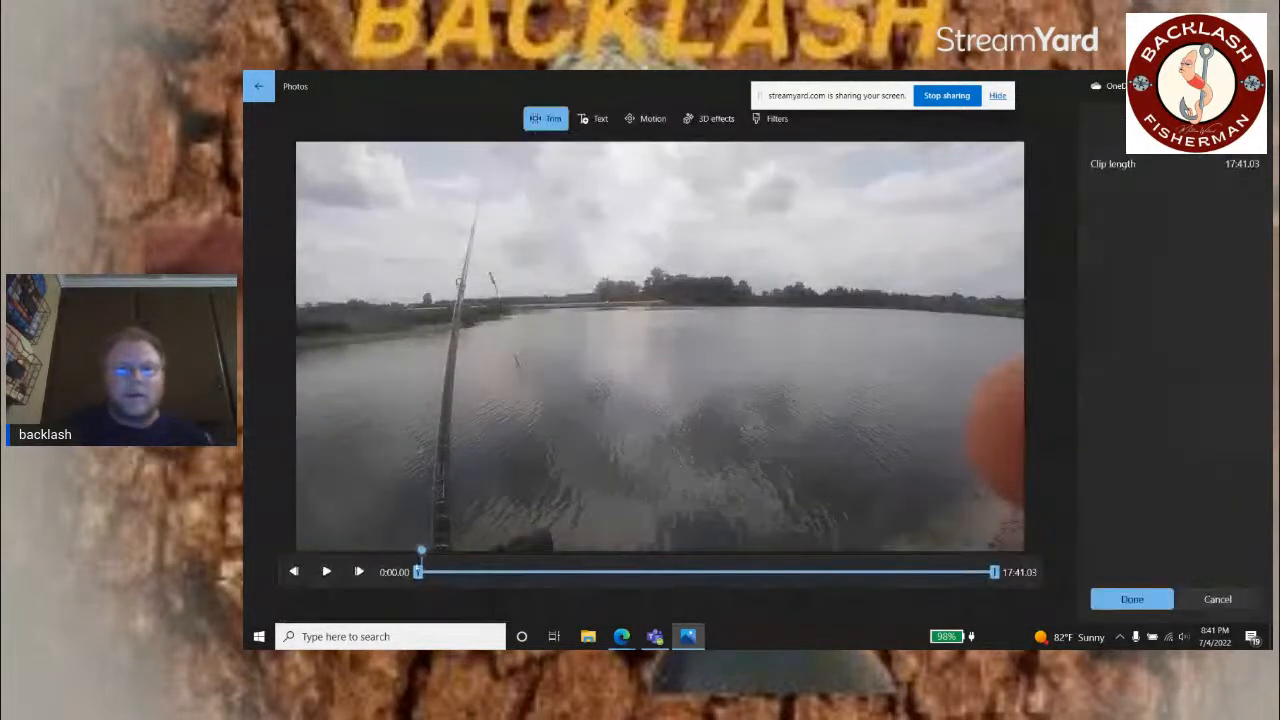
drag(429, 551, 597, 554)
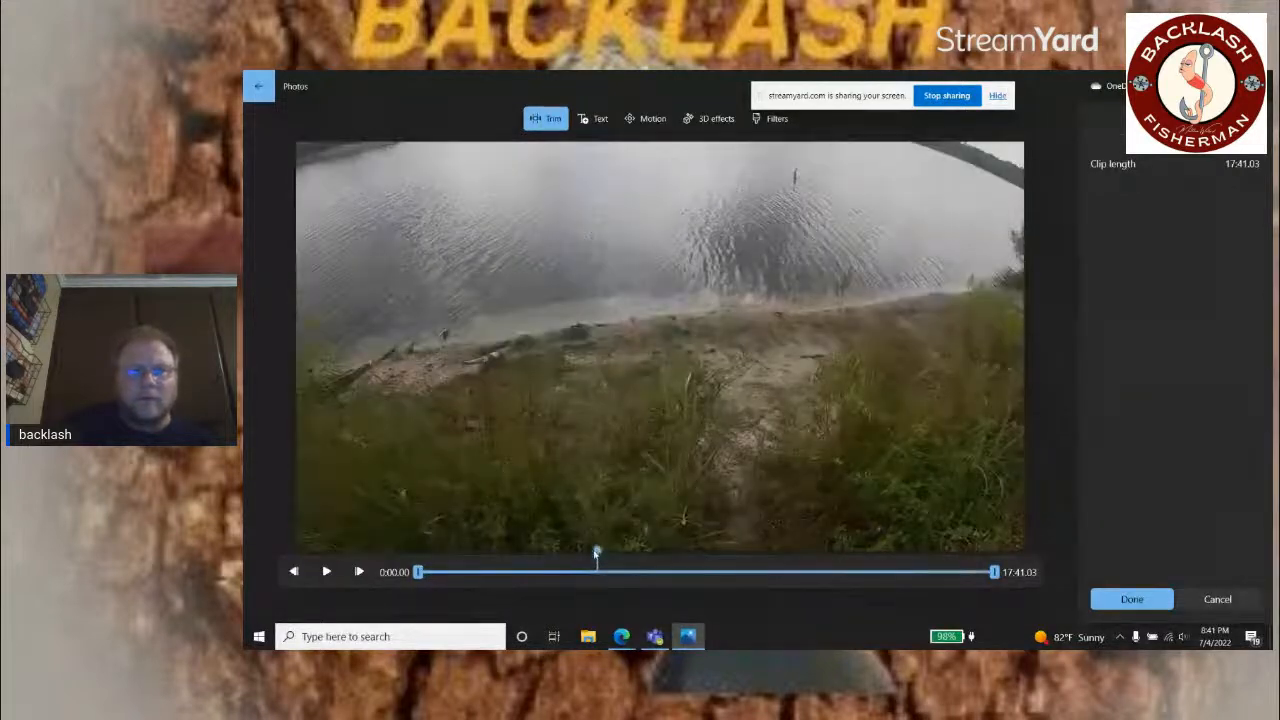
mouse_move(596, 553)
mouse_down()
mouse_move(577, 553)
mouse_move(591, 560)
mouse_up()
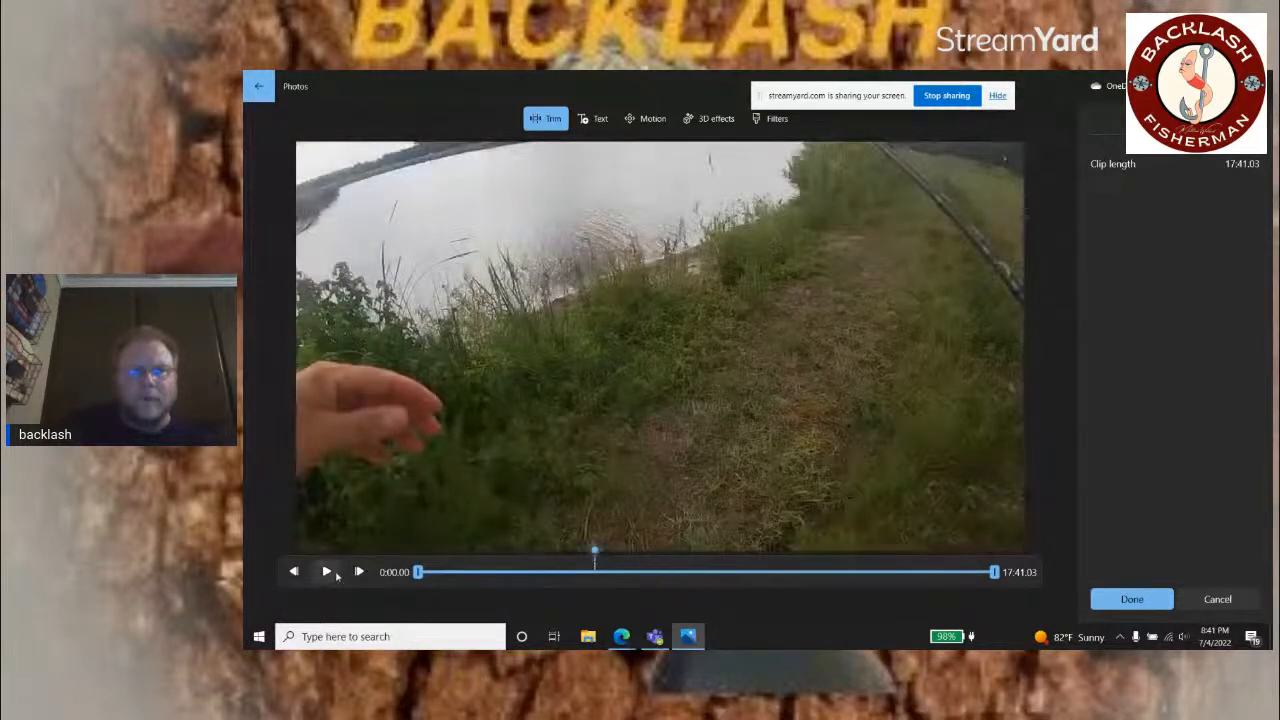
click(328, 572)
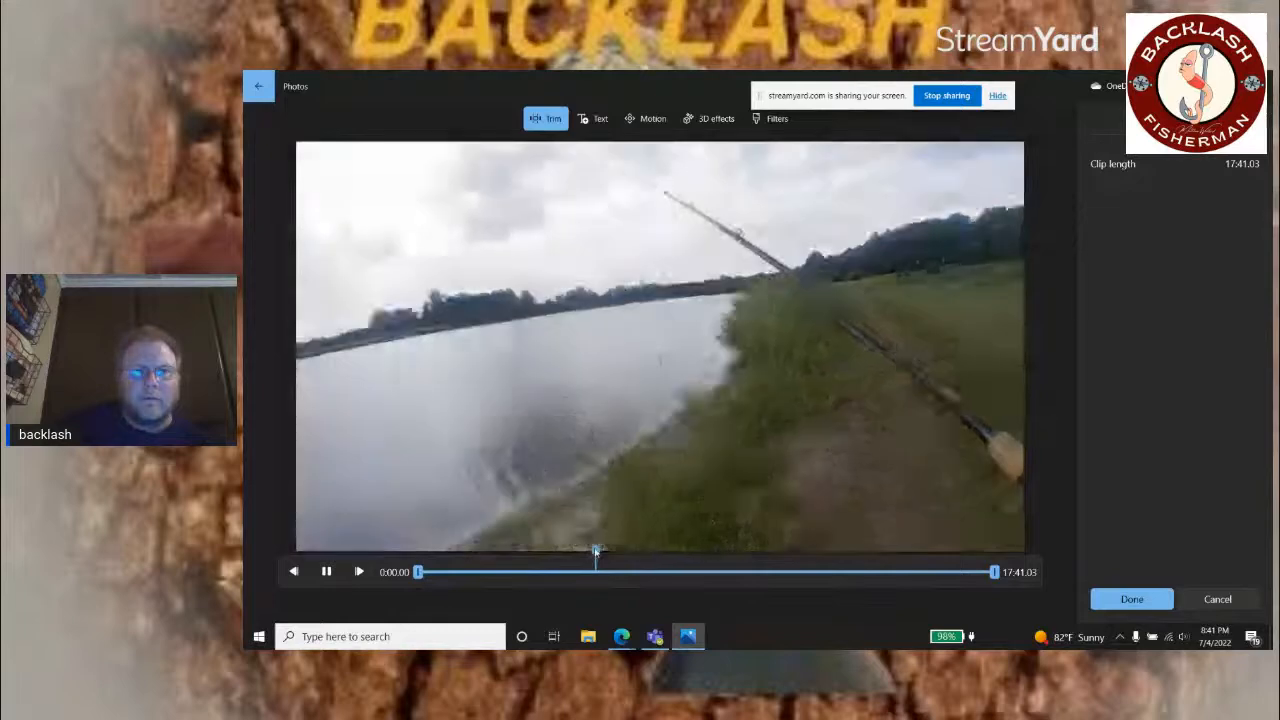
drag(595, 551, 771, 563)
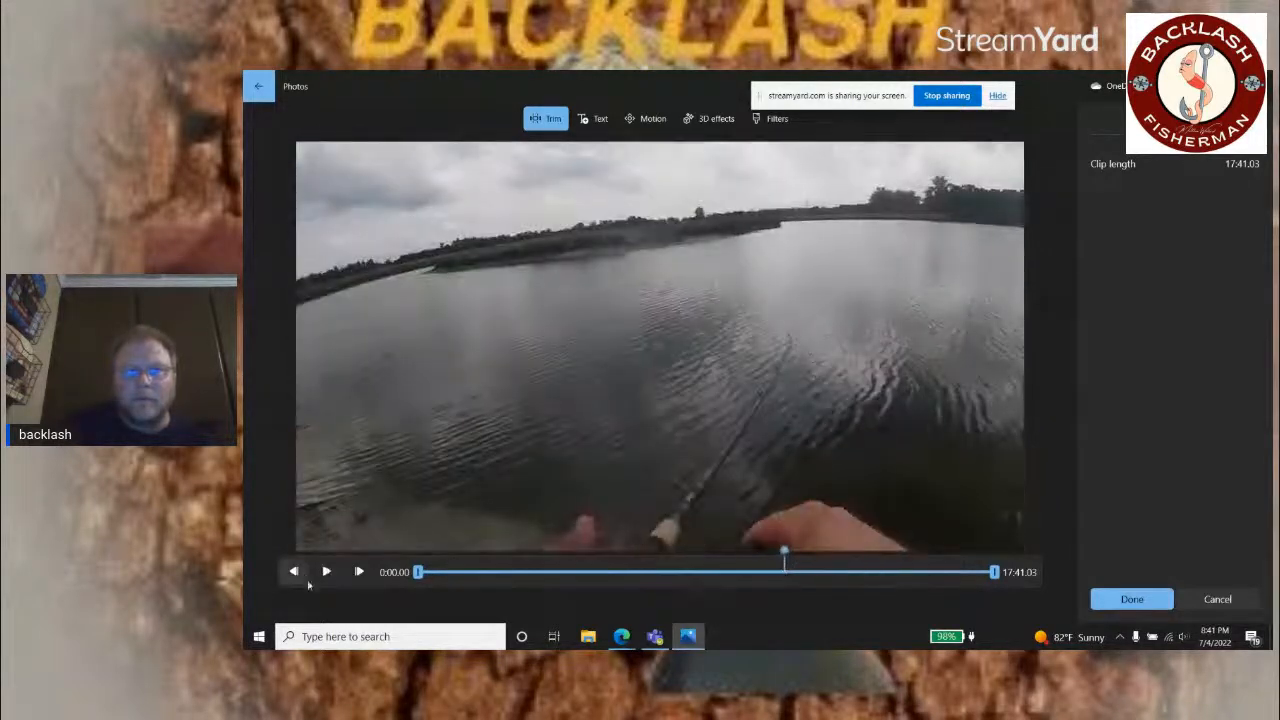
drag(418, 572, 782, 574)
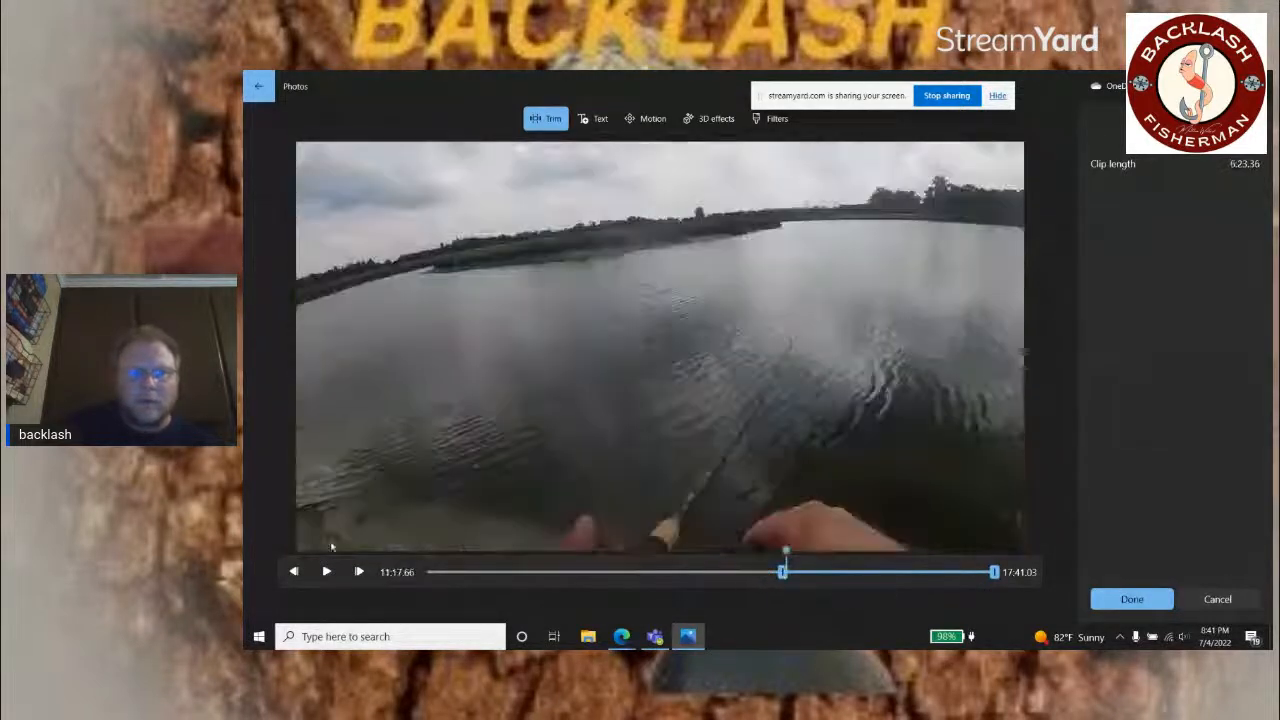
Step: Play through to the fish catch and release, set the third clip's end to 13:31.40, and save the trim
click(326, 572)
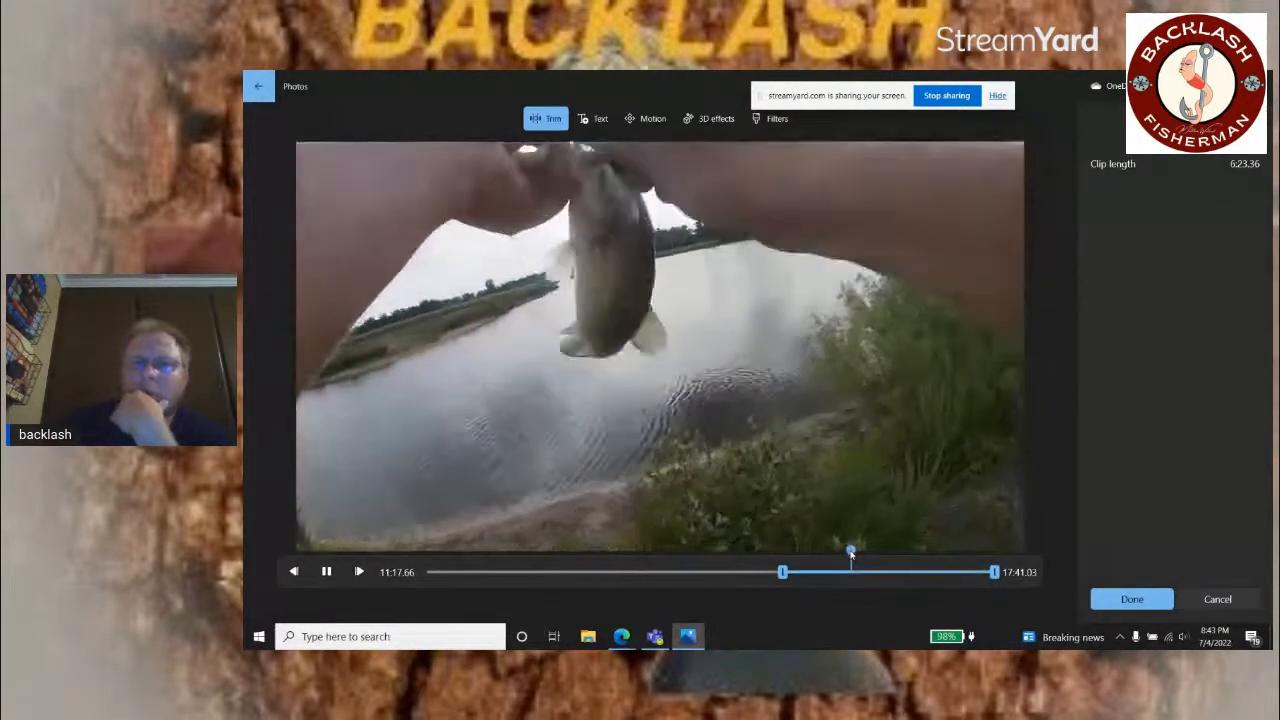
drag(851, 553, 860, 552)
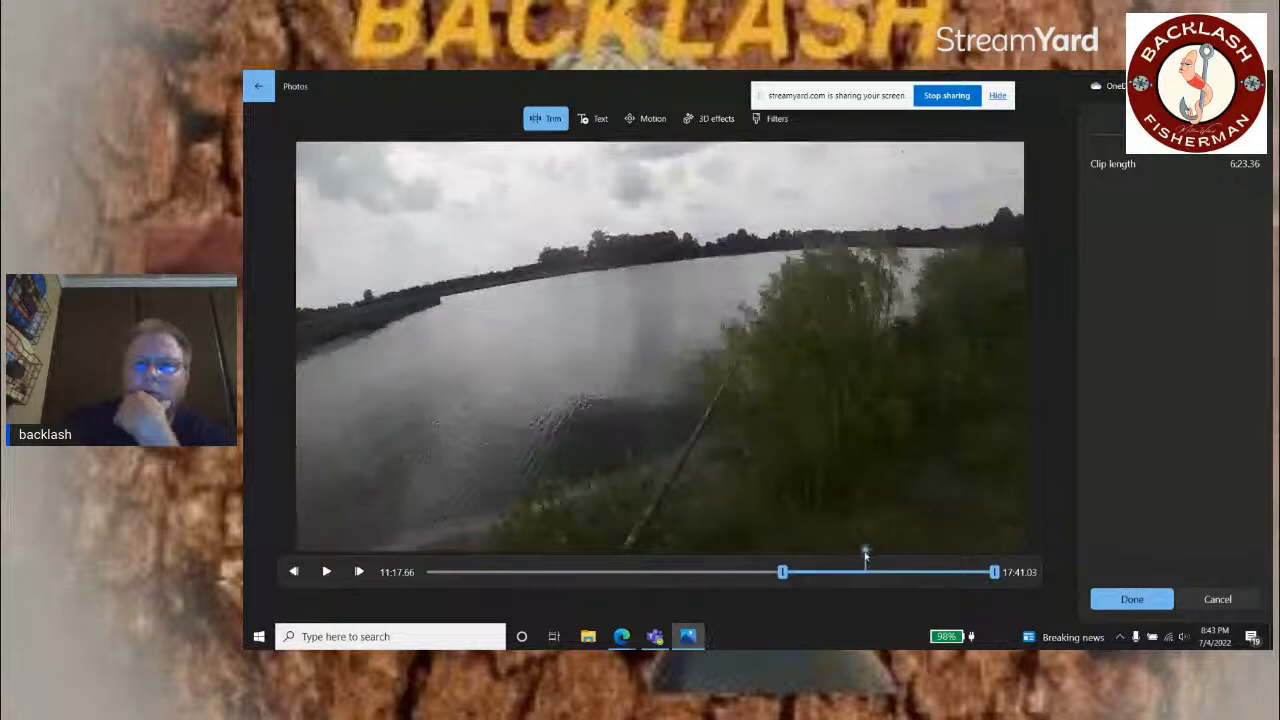
drag(867, 558, 851, 566)
key(space)
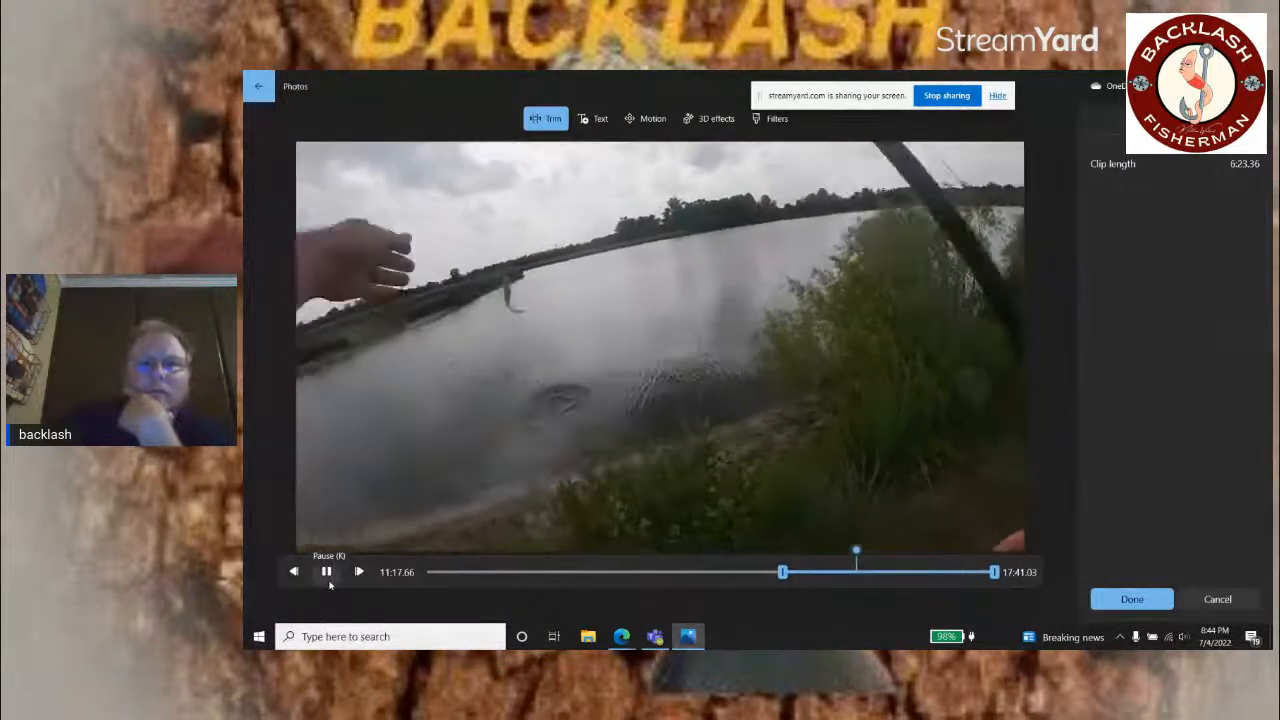
click(328, 580)
drag(993, 572, 862, 572)
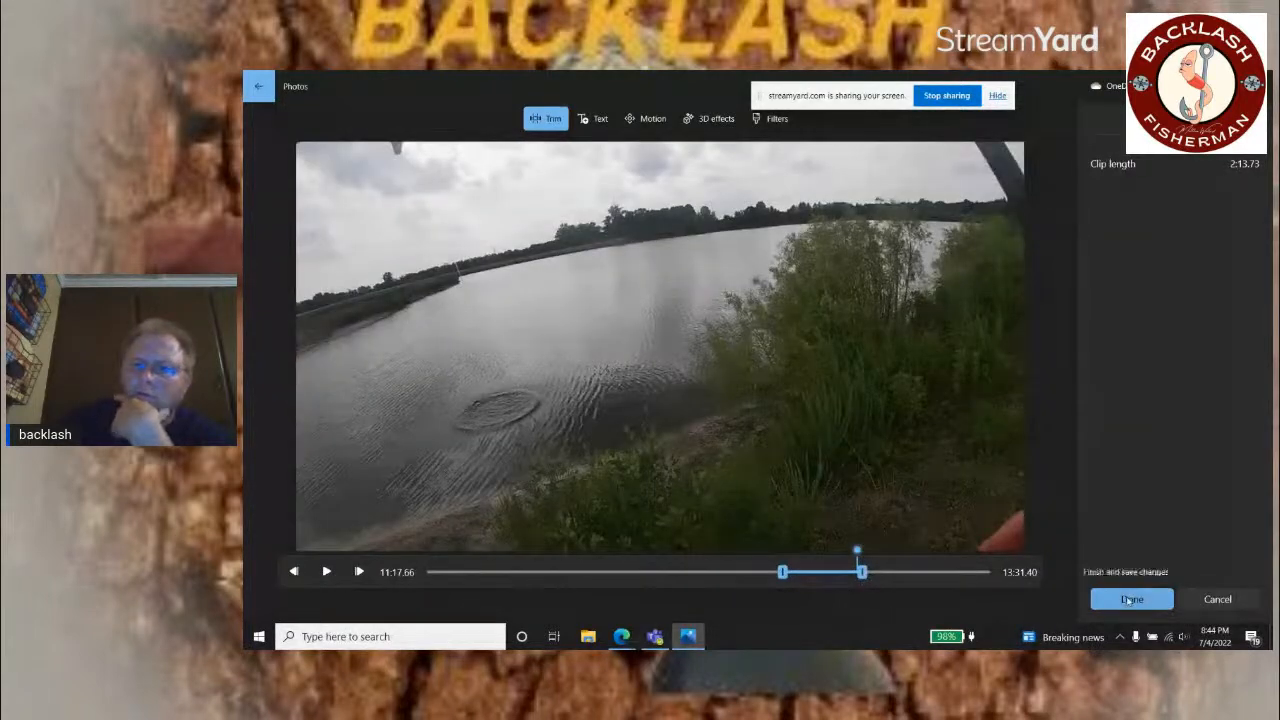
click(1127, 600)
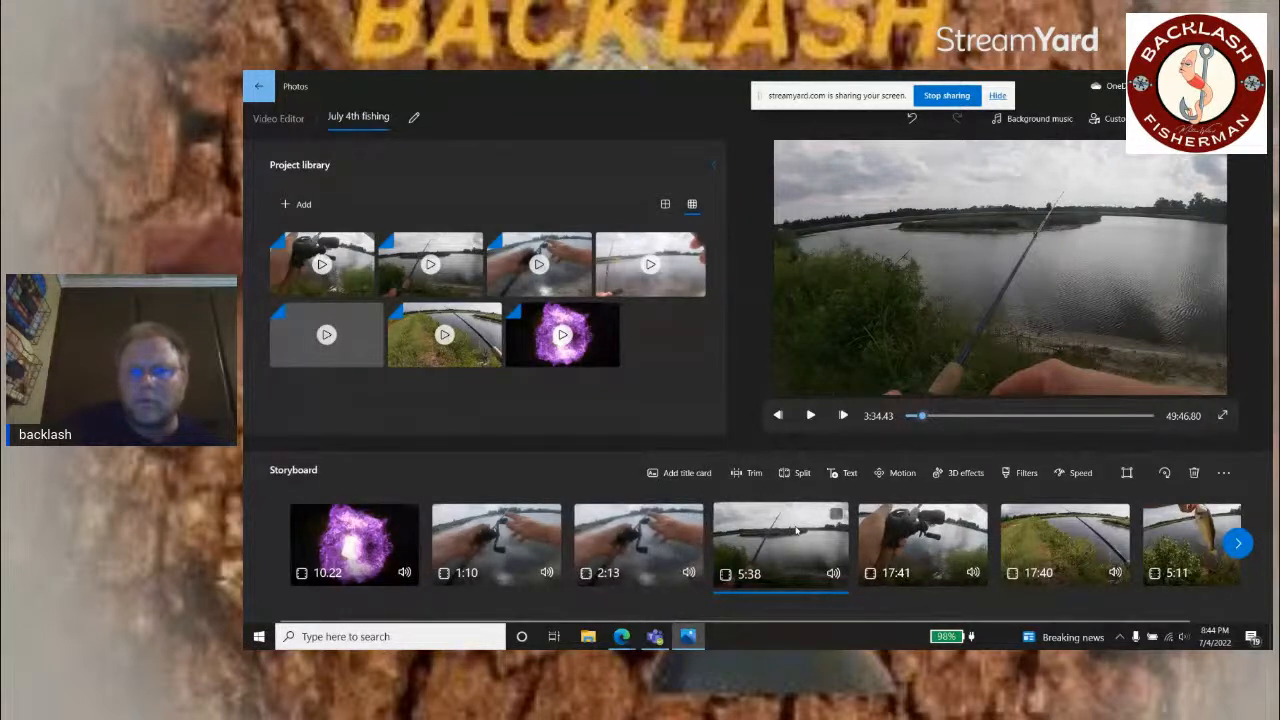
Step: Play the fourth storyboard clip in the Trim tool and set its start to 2:10.20
click(752, 473)
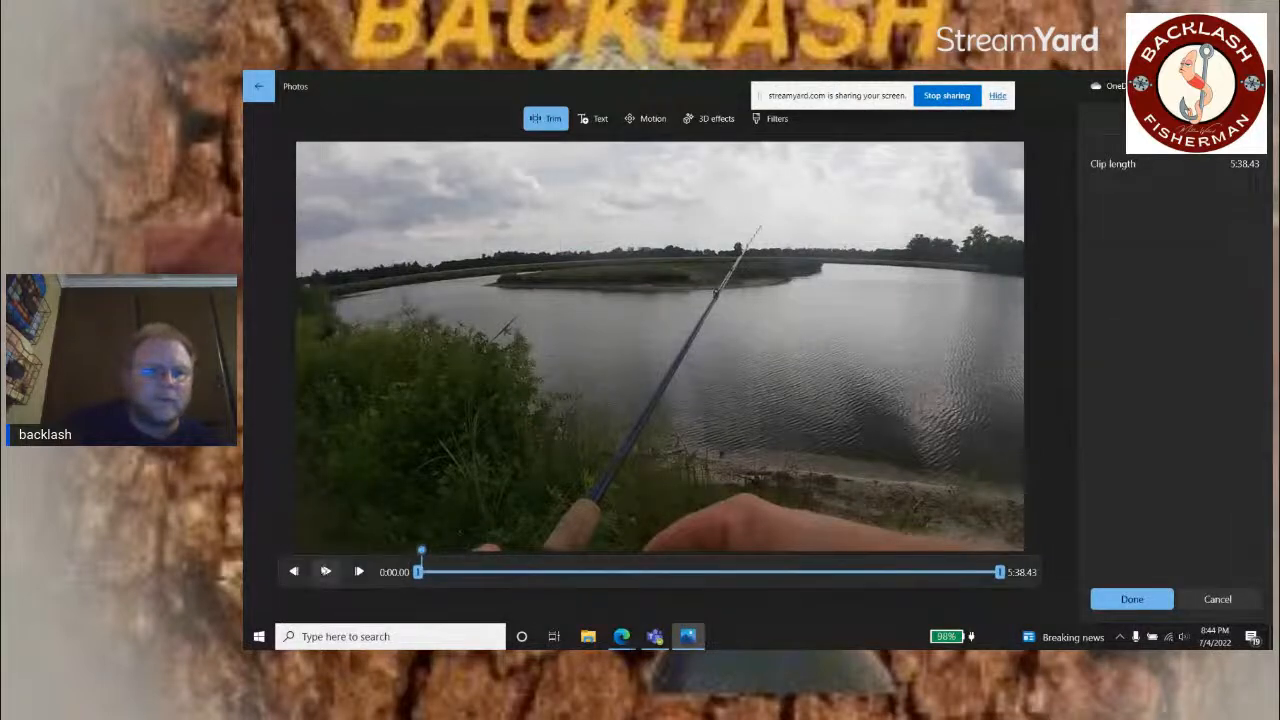
click(325, 572)
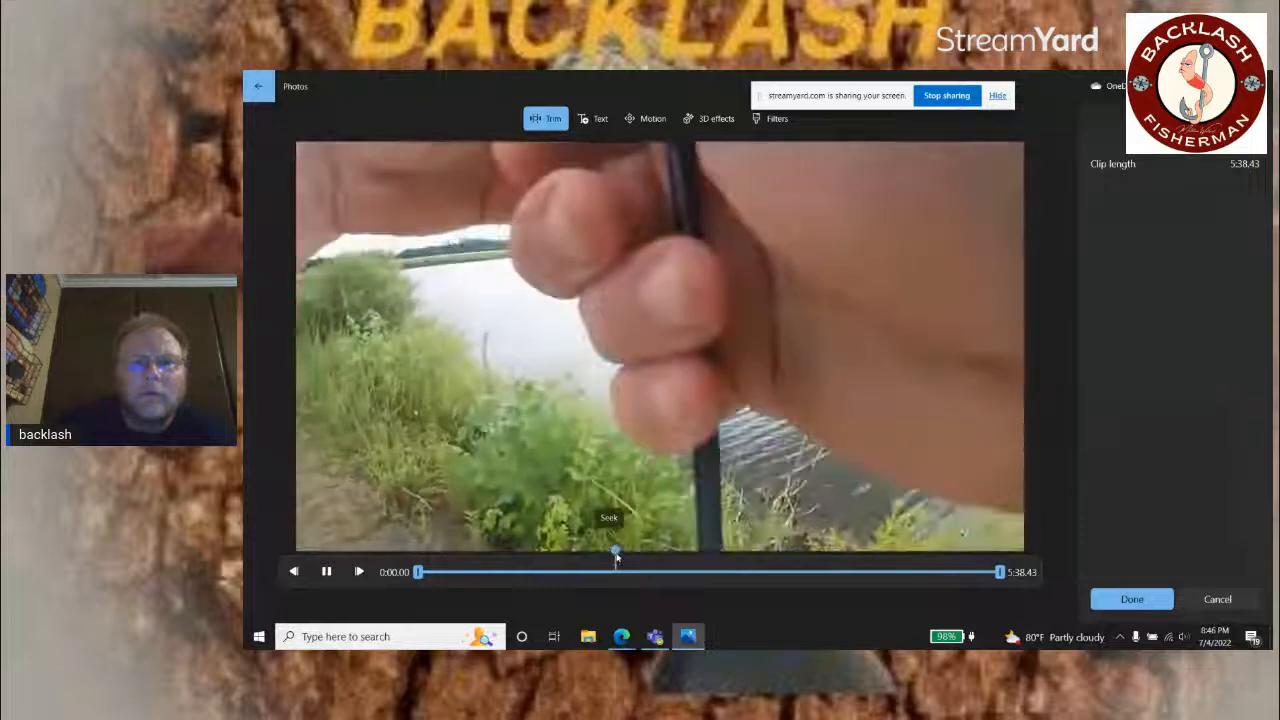
drag(615, 557, 641, 556)
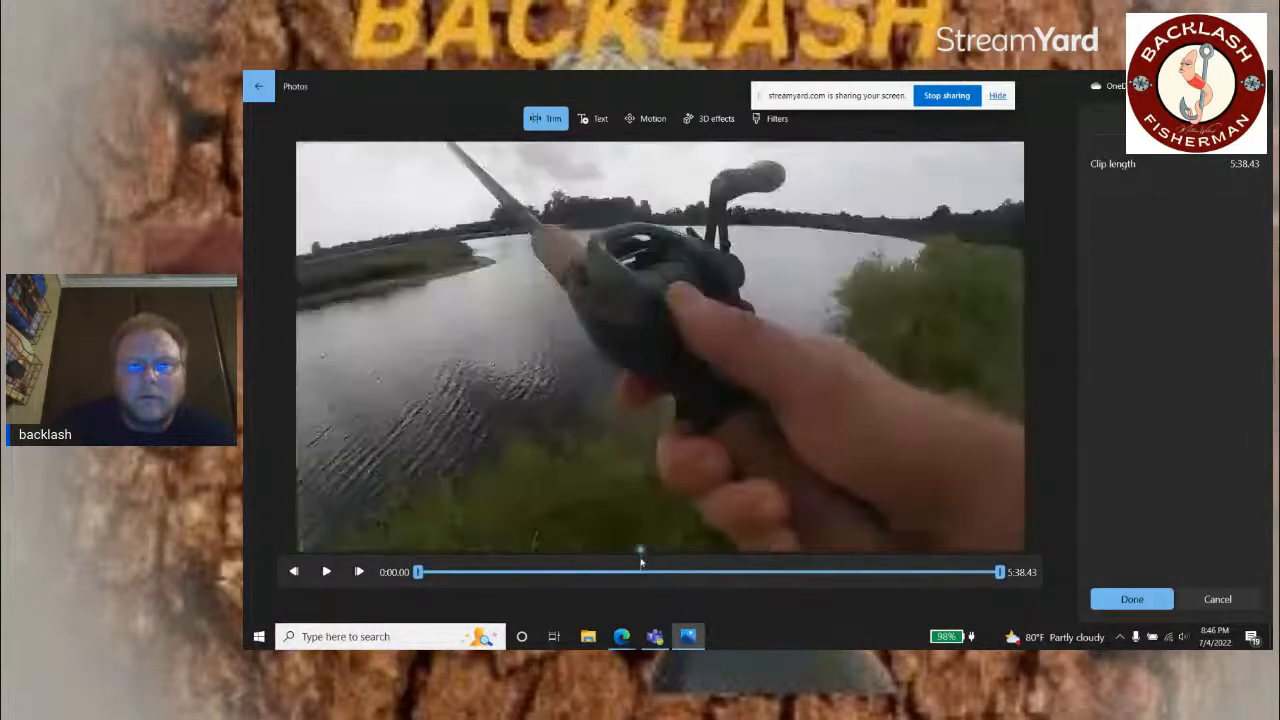
click(326, 571)
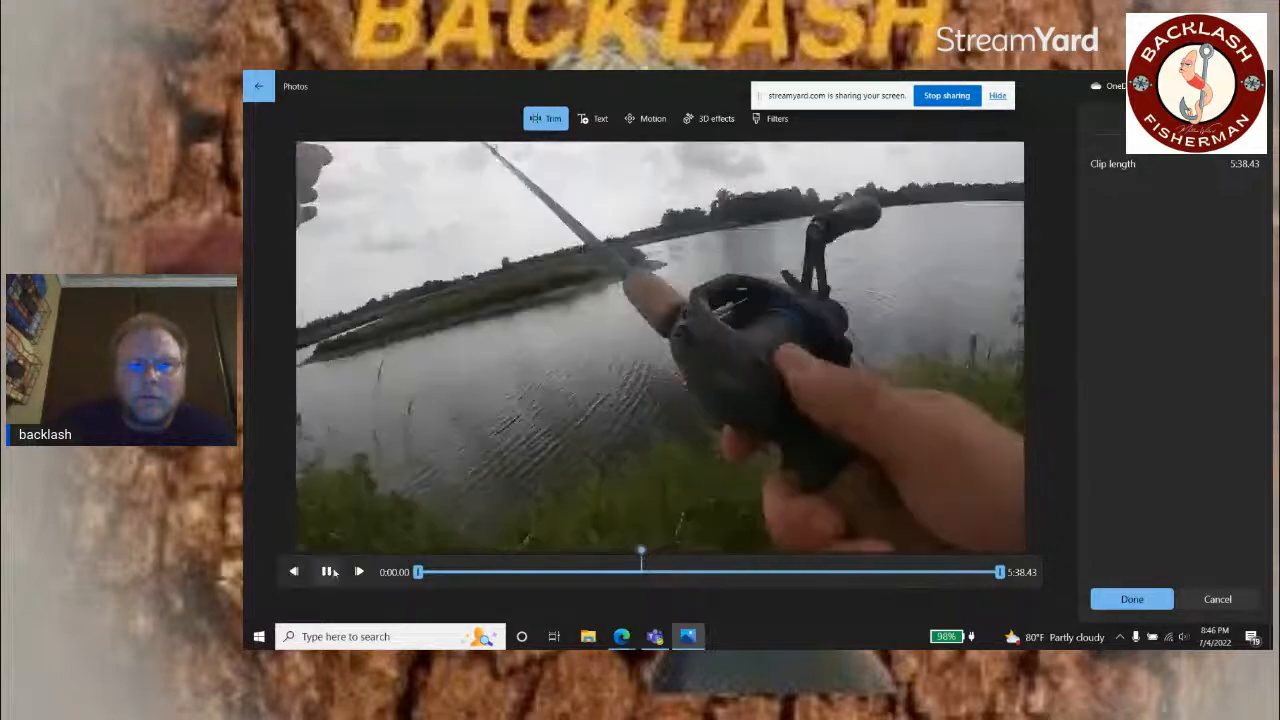
drag(418, 572, 604, 577)
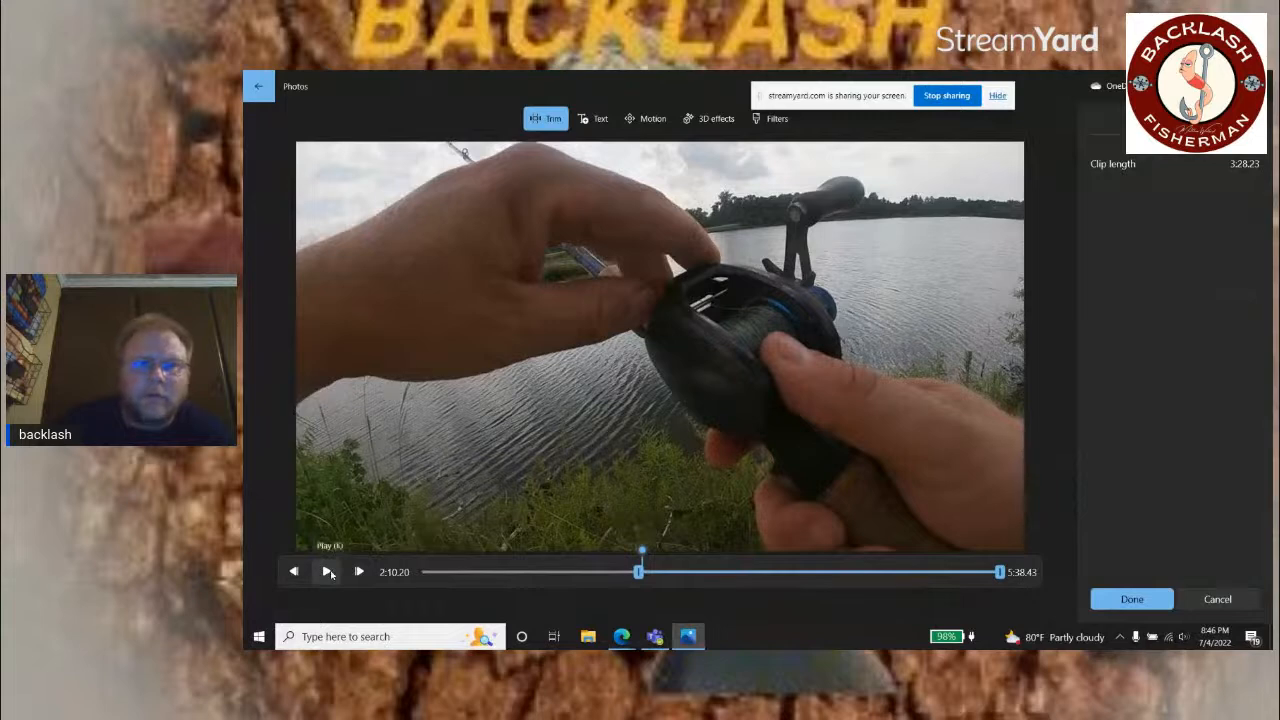
Step: Play through the rest of the fourth storyboard clip, set its end to 5:29.30, and save the trim
click(328, 572)
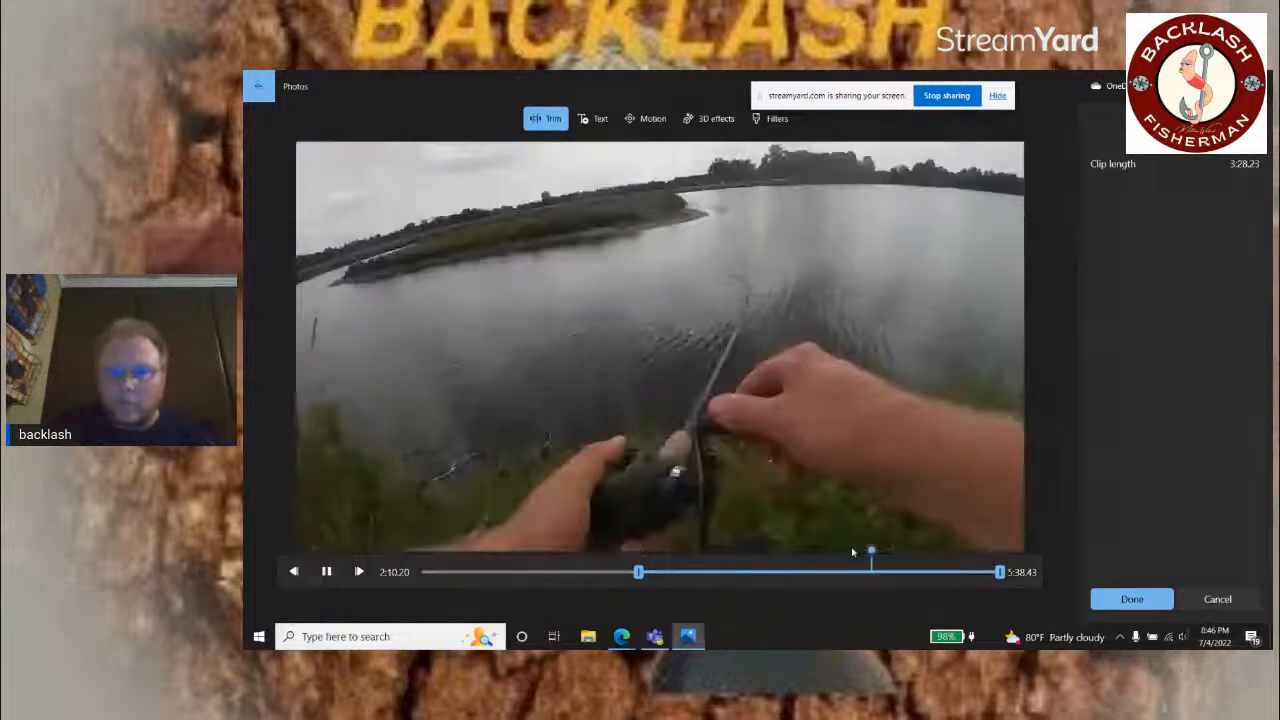
drag(870, 553, 628, 559)
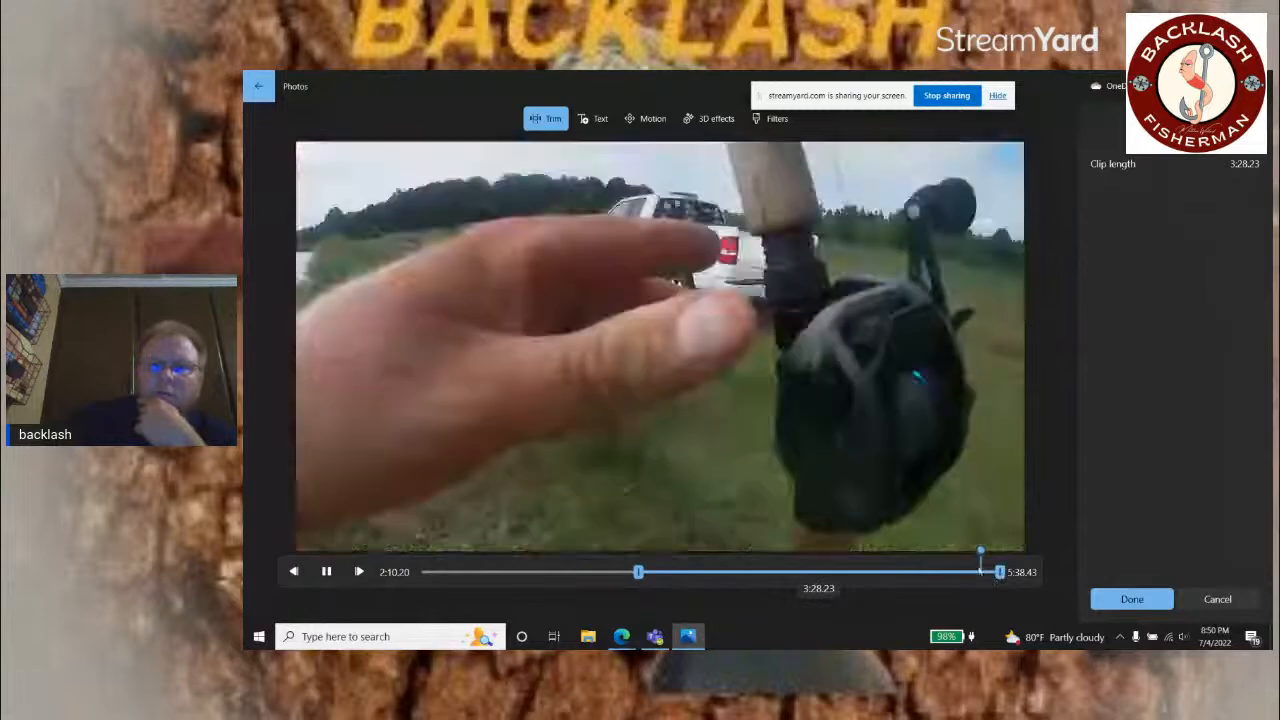
drag(983, 553, 978, 554)
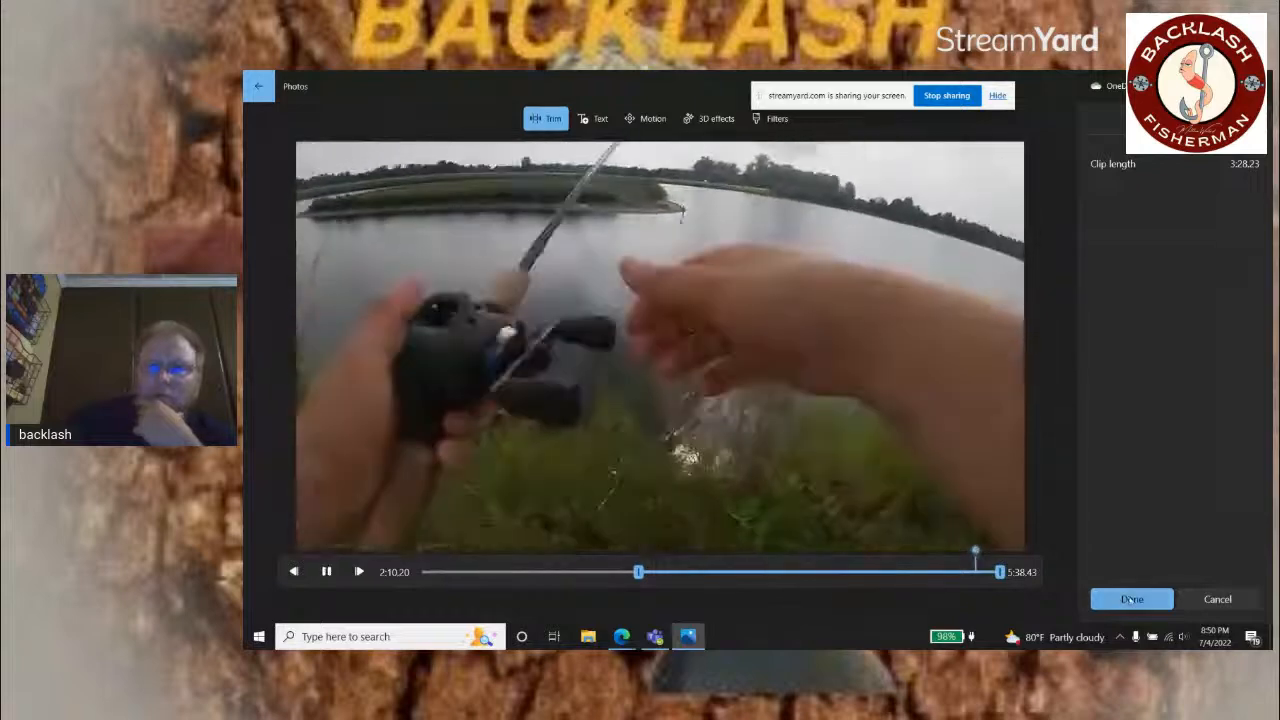
click(326, 571)
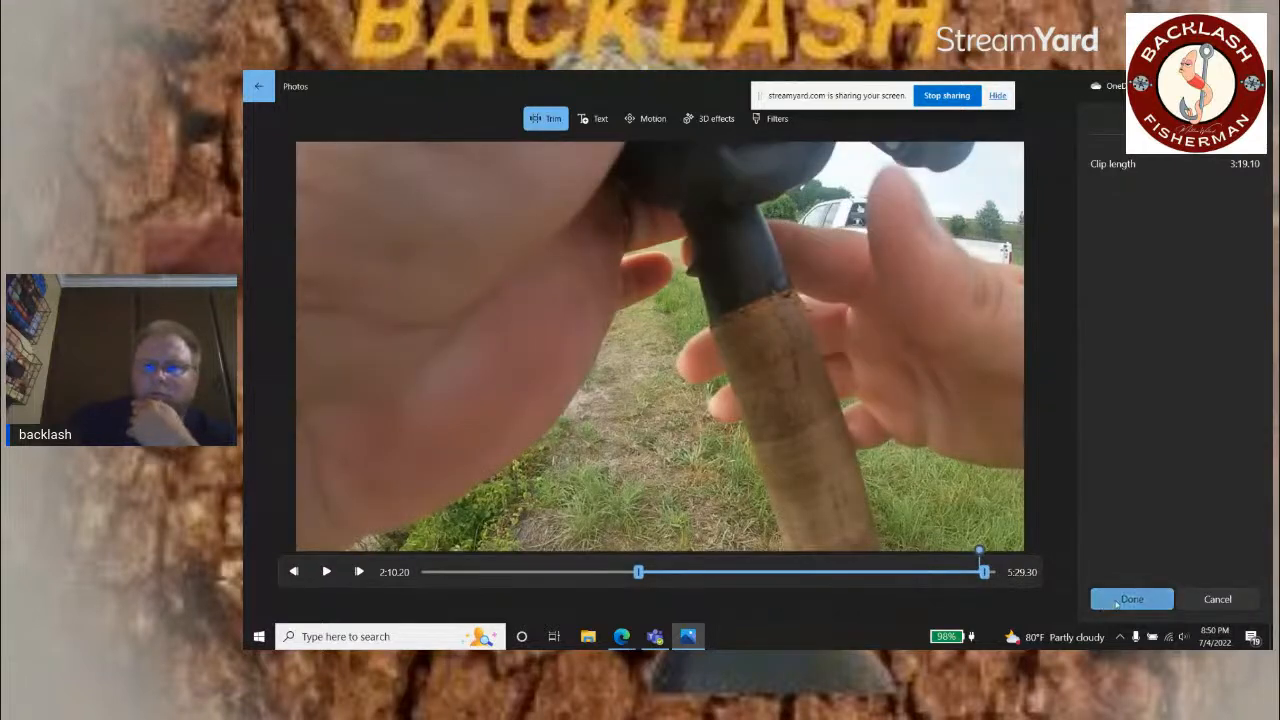
click(1117, 600)
Step: Play the last storyboard clip in the Trim tool, set its end to 1:51.76 just past the catch footage, and save the trim
click(920, 545)
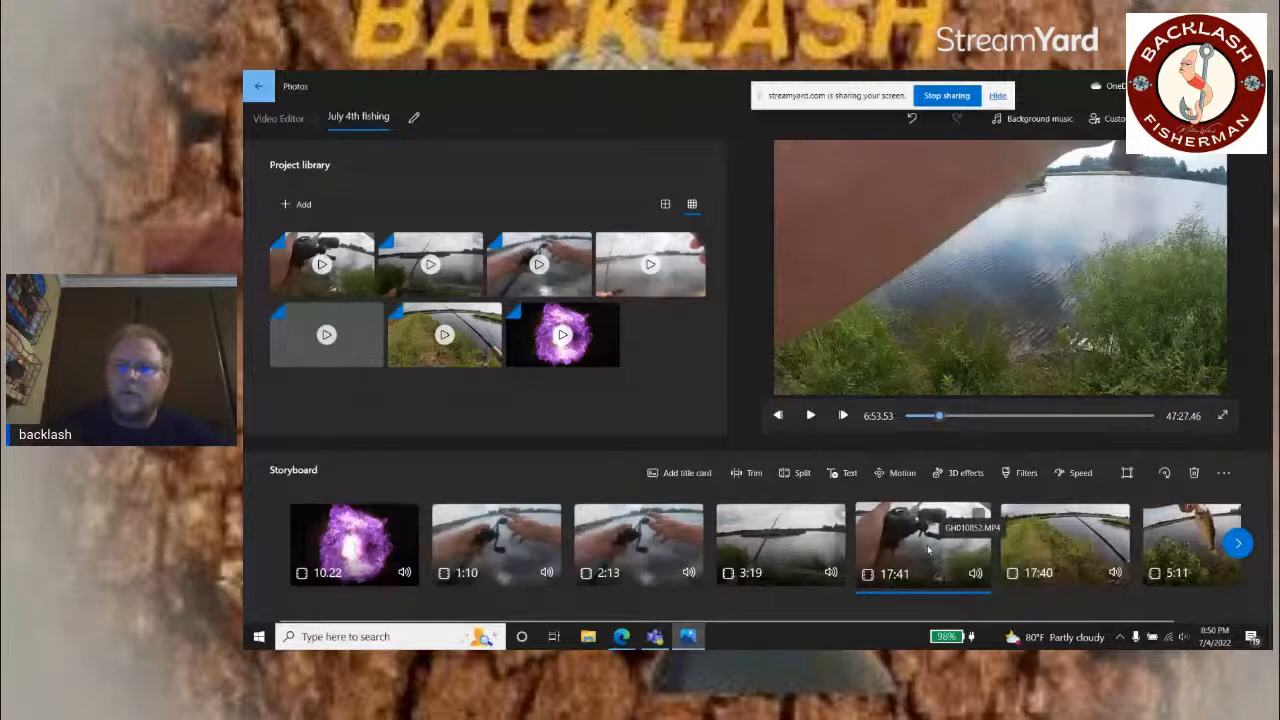
click(1189, 545)
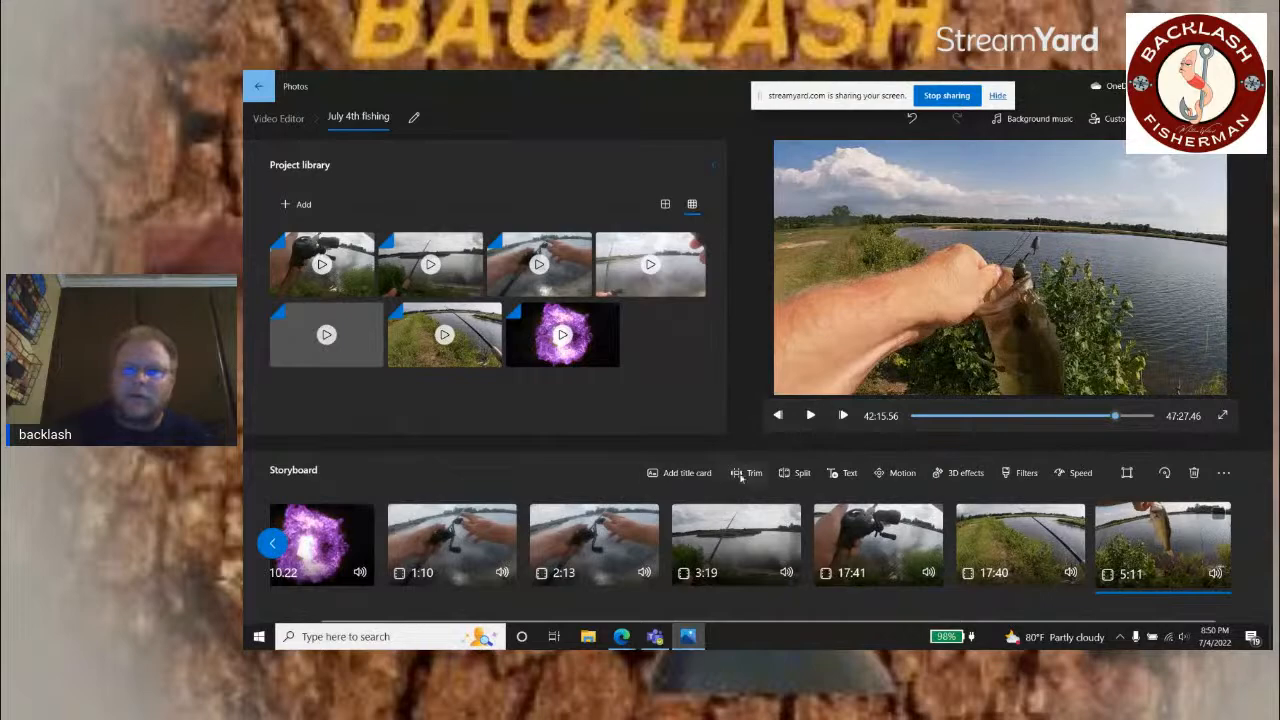
click(751, 474)
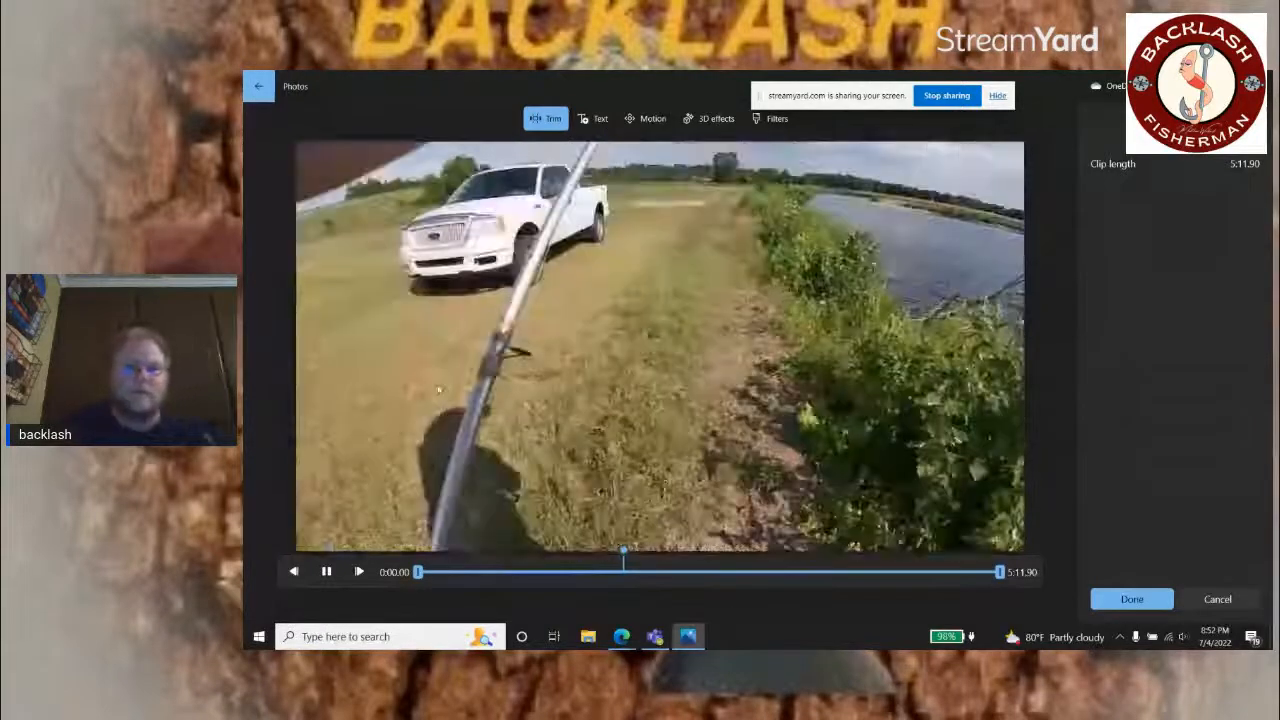
click(328, 573)
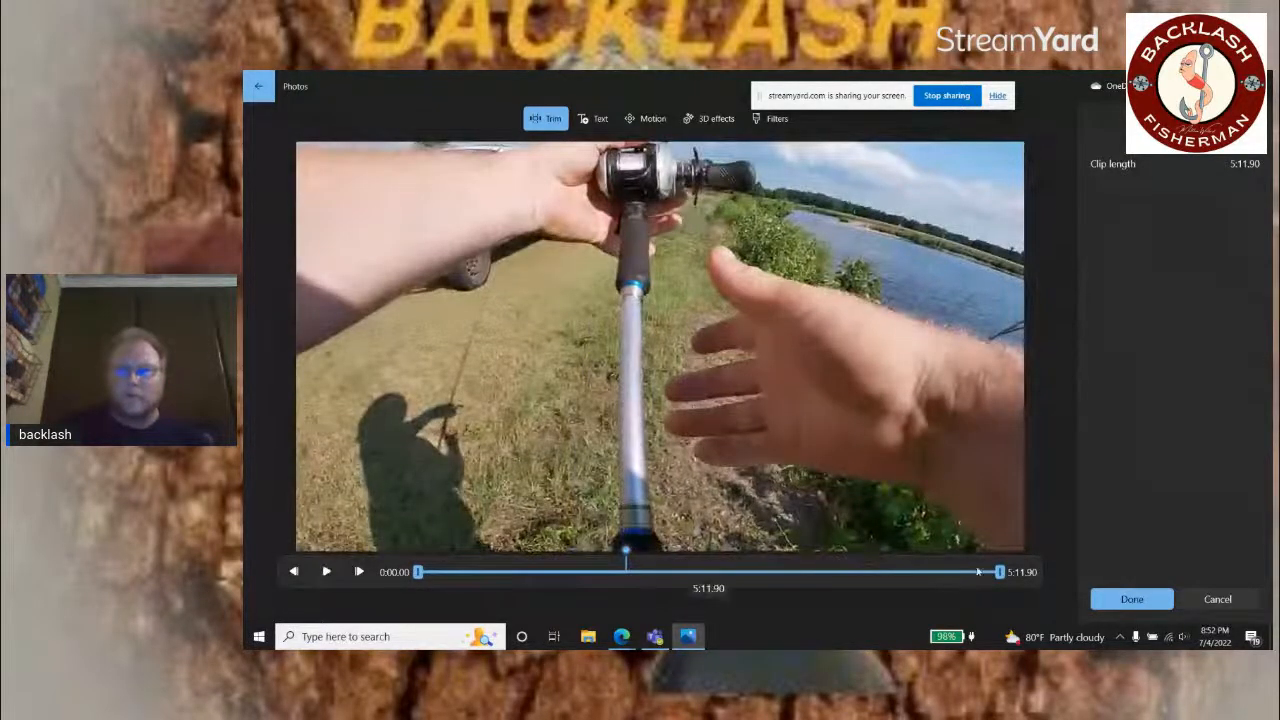
drag(999, 574, 628, 561)
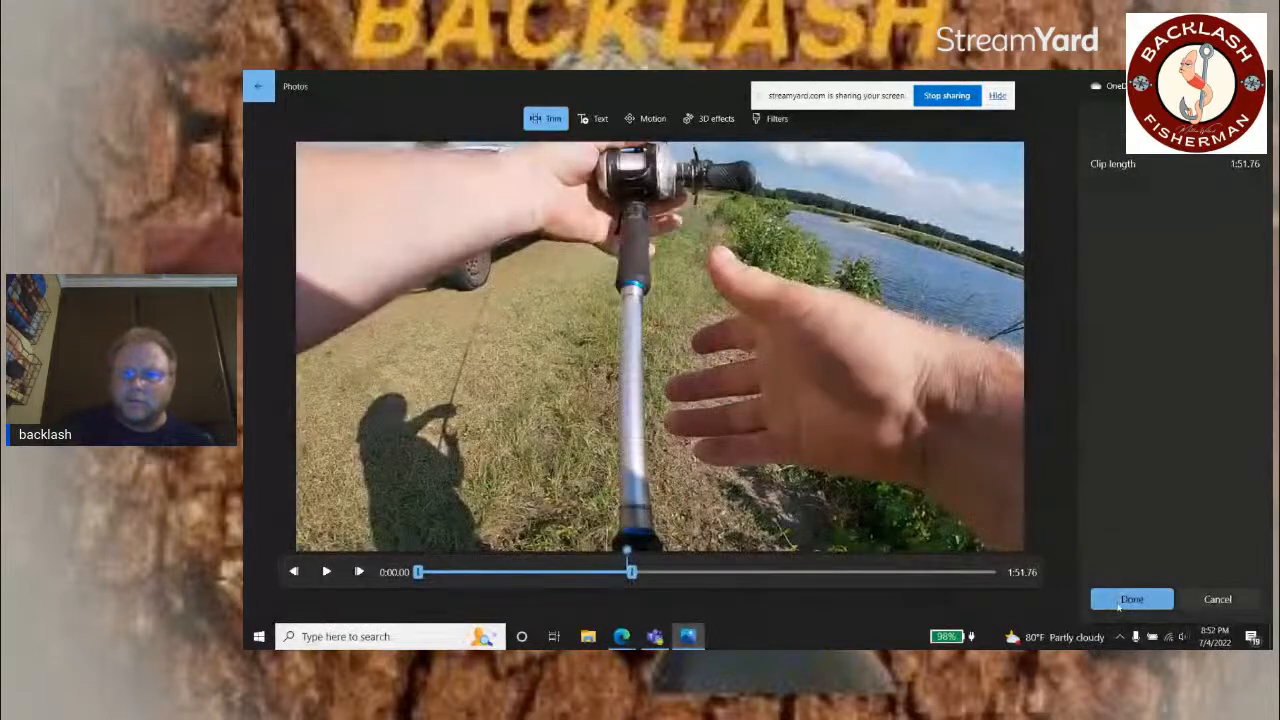
click(1131, 599)
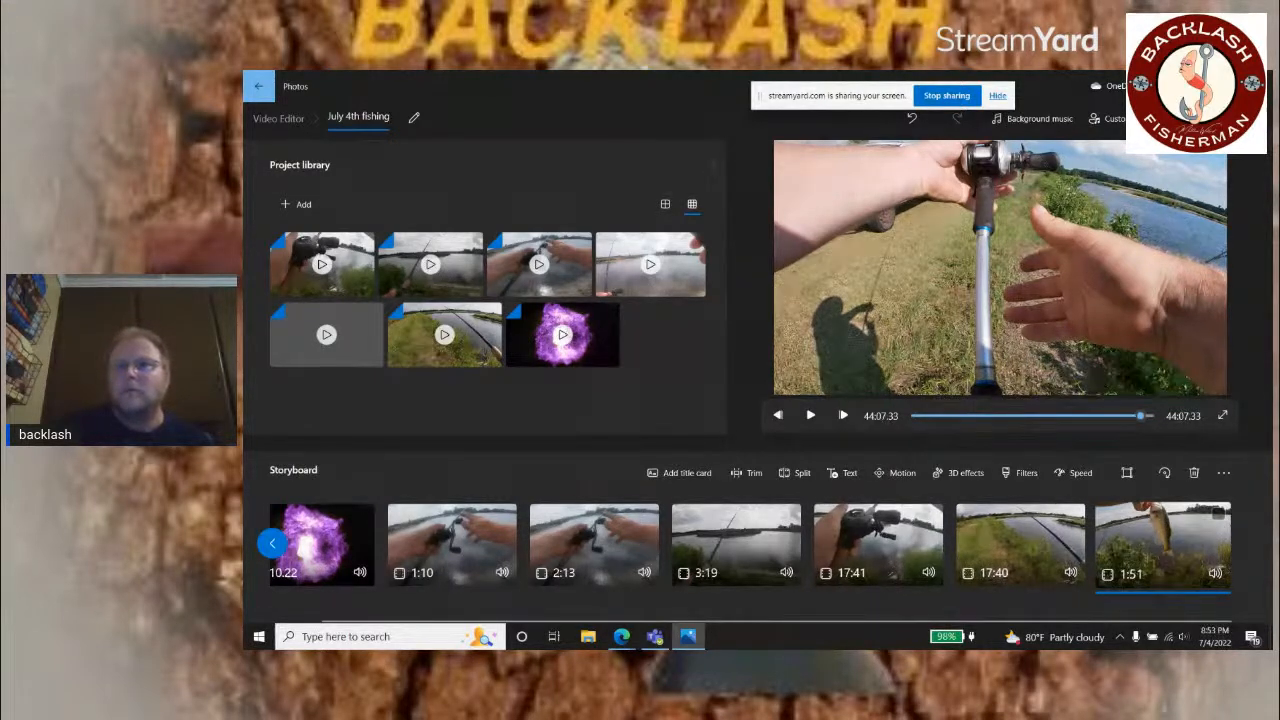
Step: Switch to StreamYard in the browser and take the shared screen off the live broadcast, leaving only the webcam
click(621, 637)
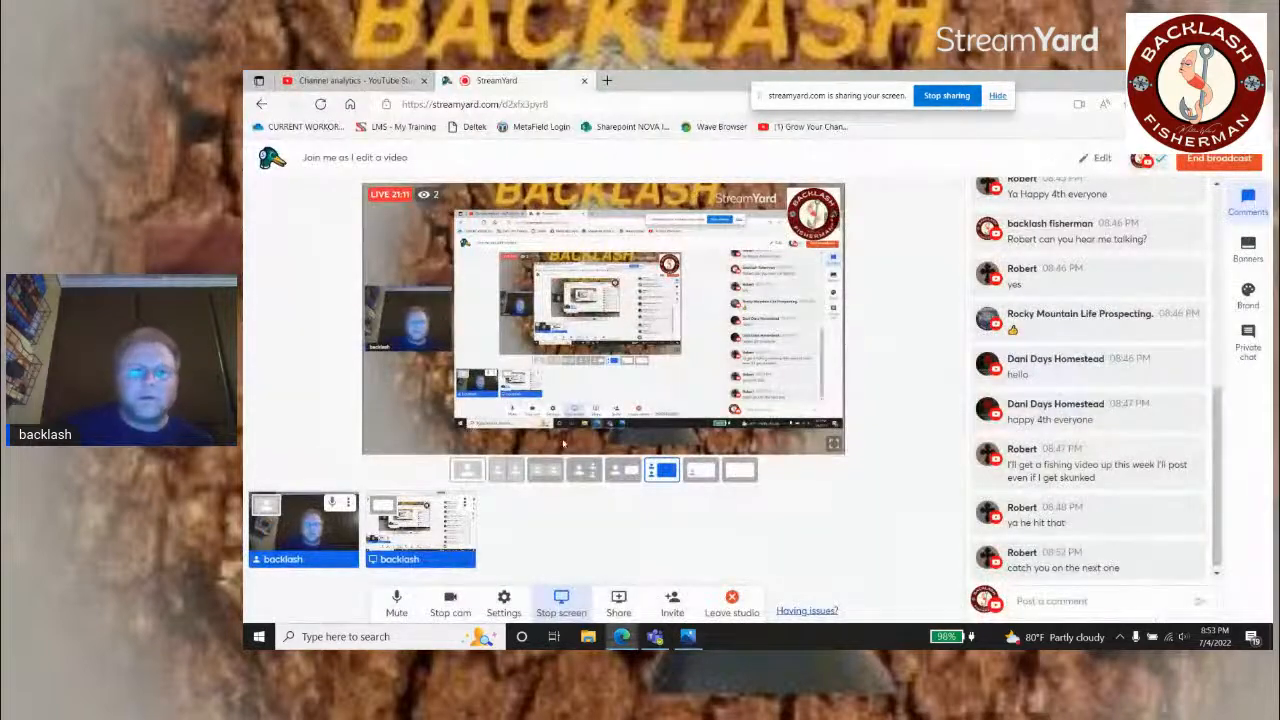
click(420, 529)
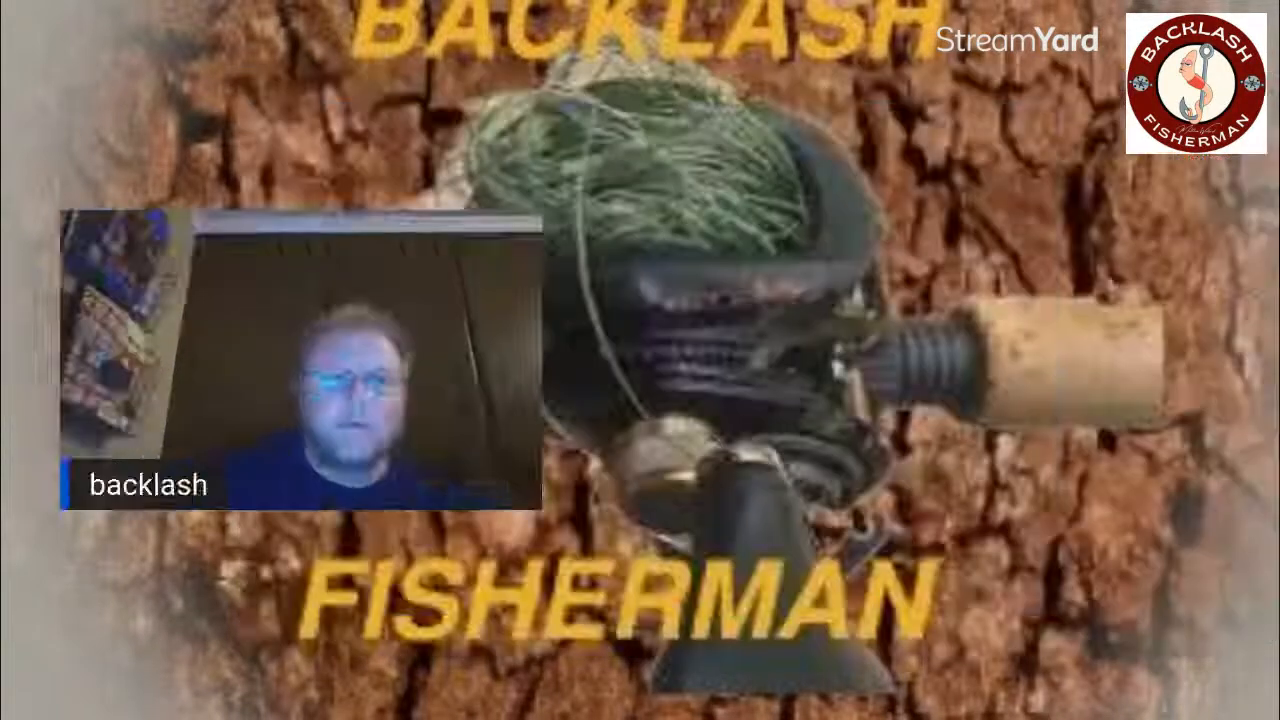
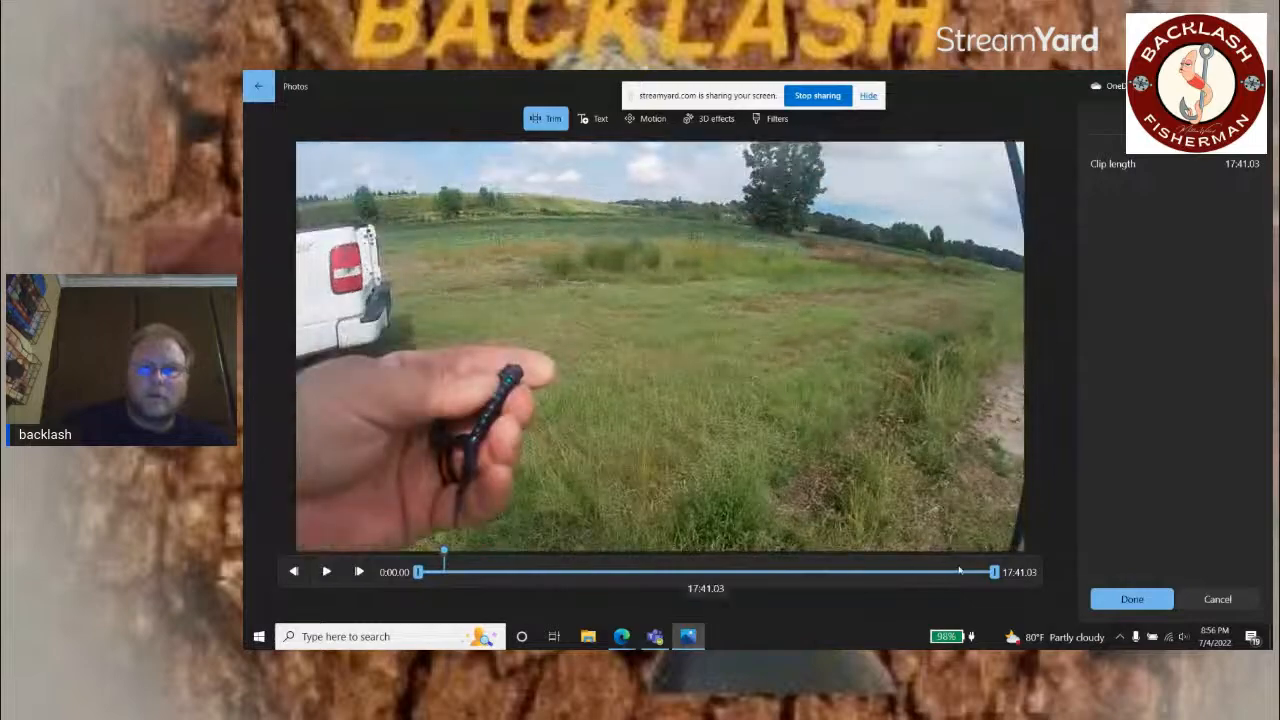
Step: Set the trim end of the open 17:41 clip to 0:42.16, keeping only the opening lure footage, and save the trim
drag(993, 572, 449, 572)
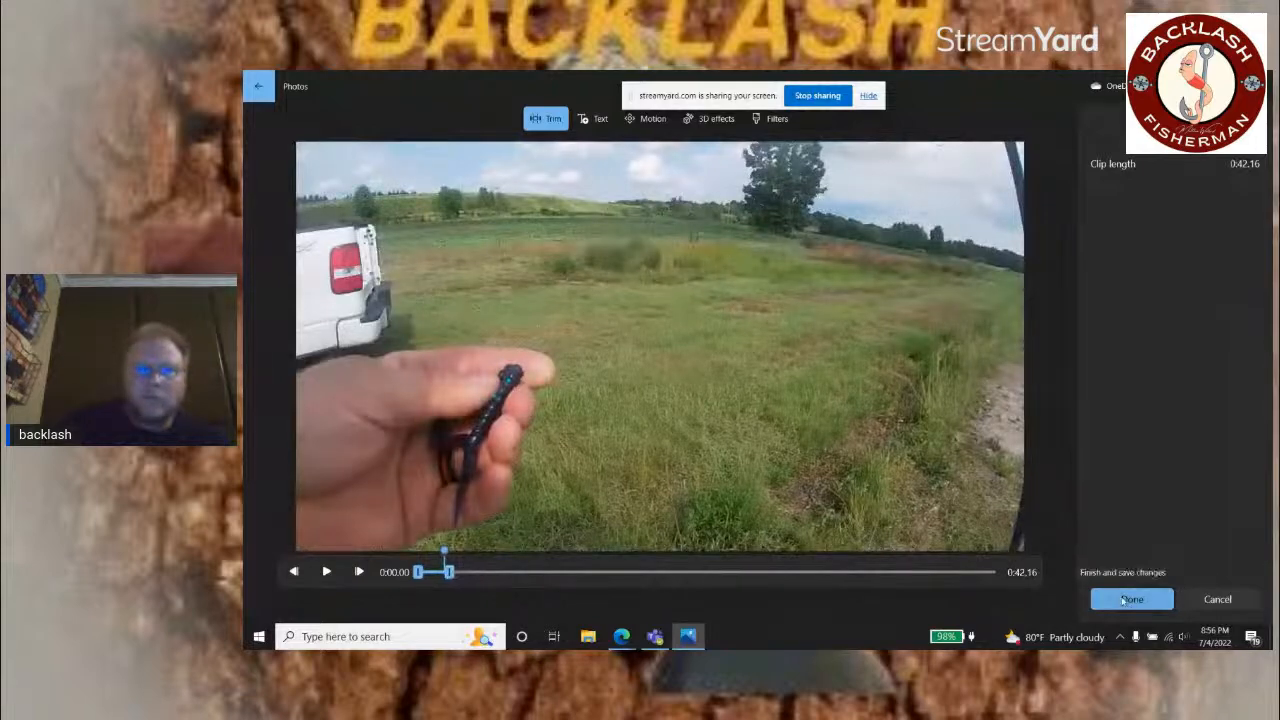
click(1123, 599)
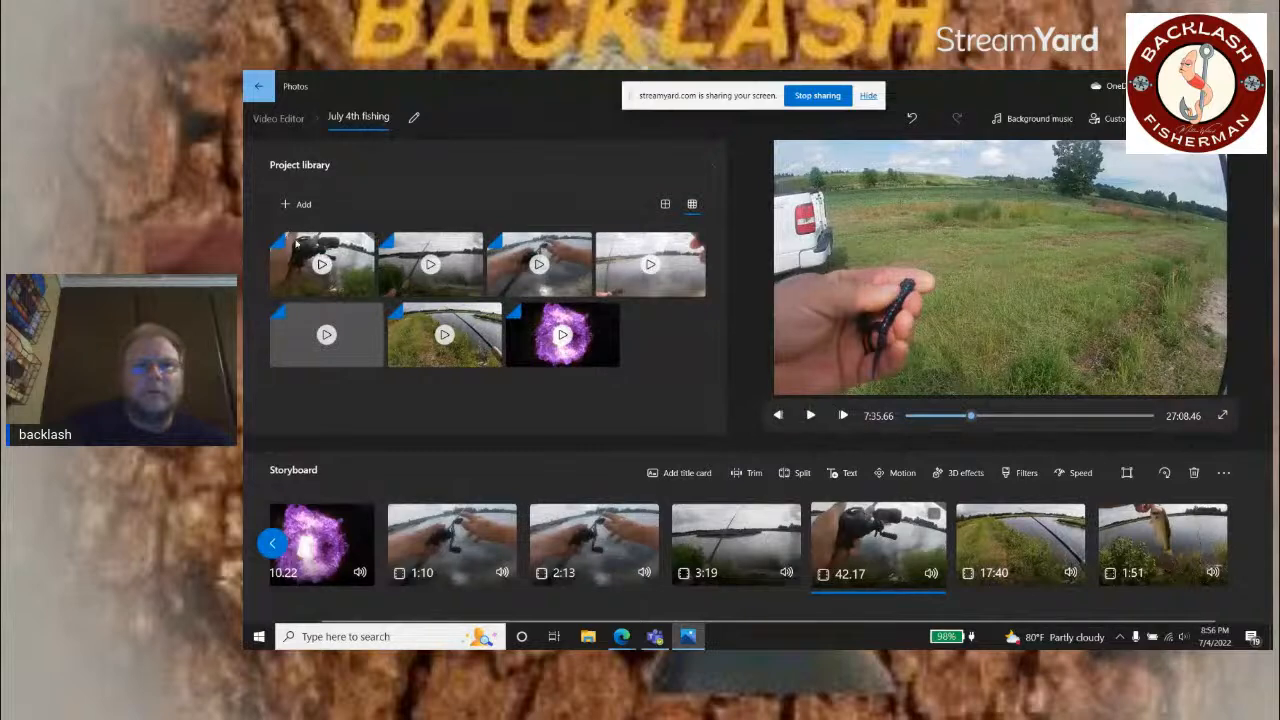
Step: Add the first library clip again after the 42.17 storyboard clip and set its trim start to 2:09.36
drag(296, 243, 1020, 530)
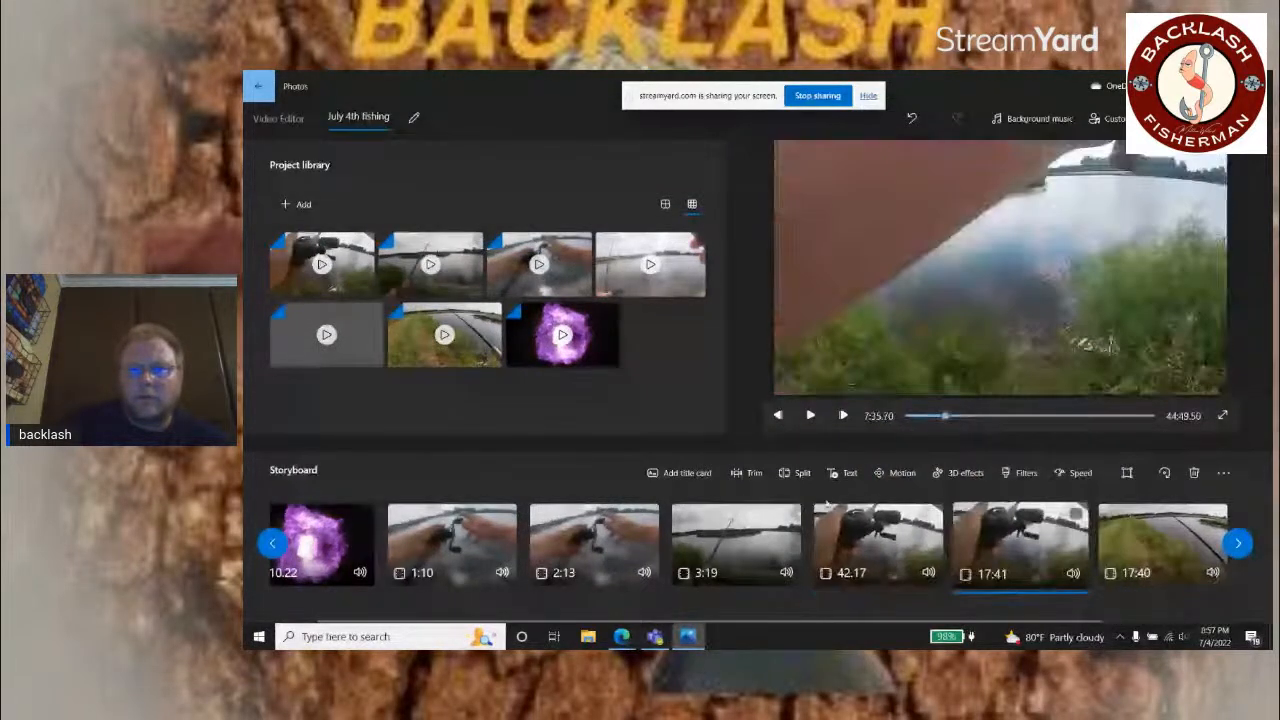
click(754, 472)
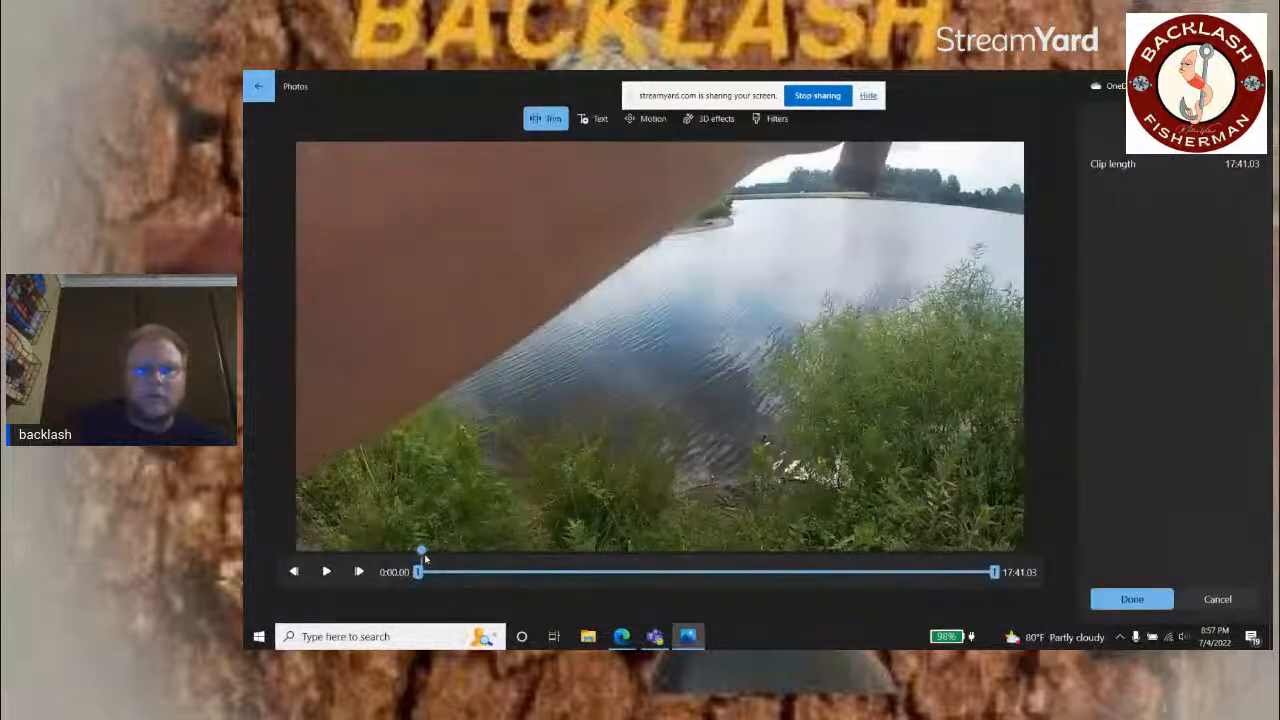
drag(431, 558, 491, 554)
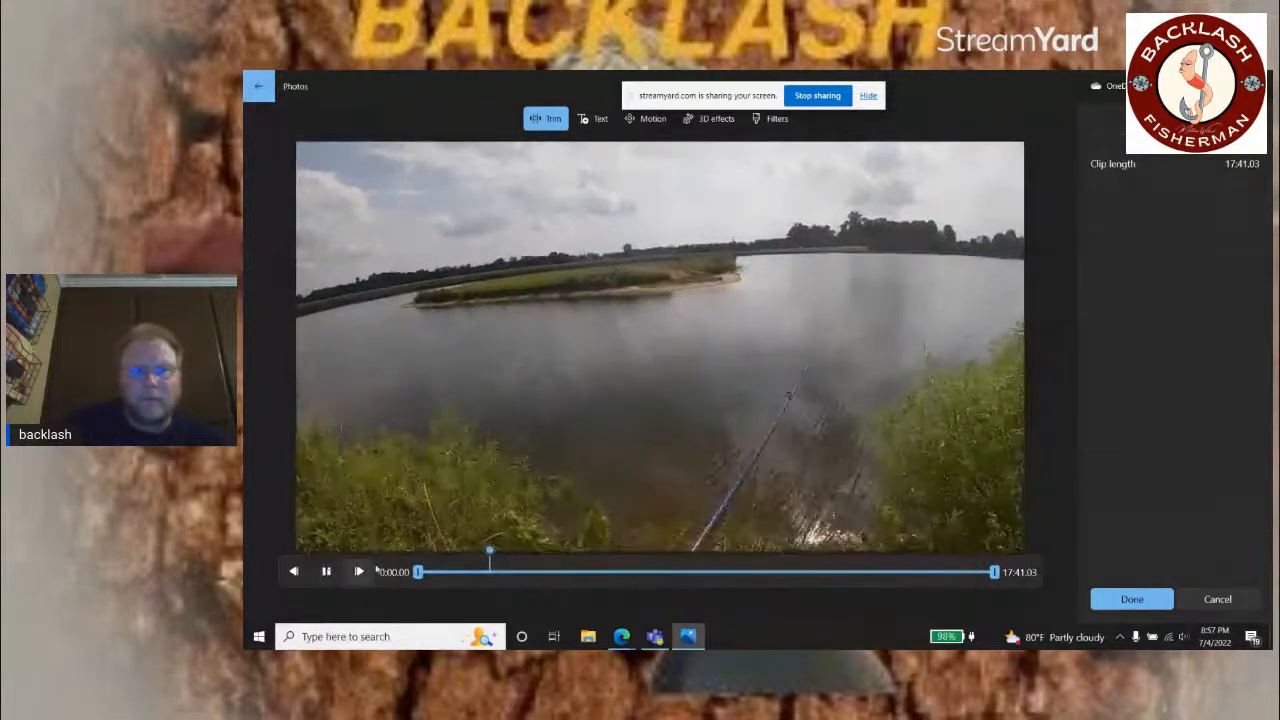
drag(420, 575, 486, 575)
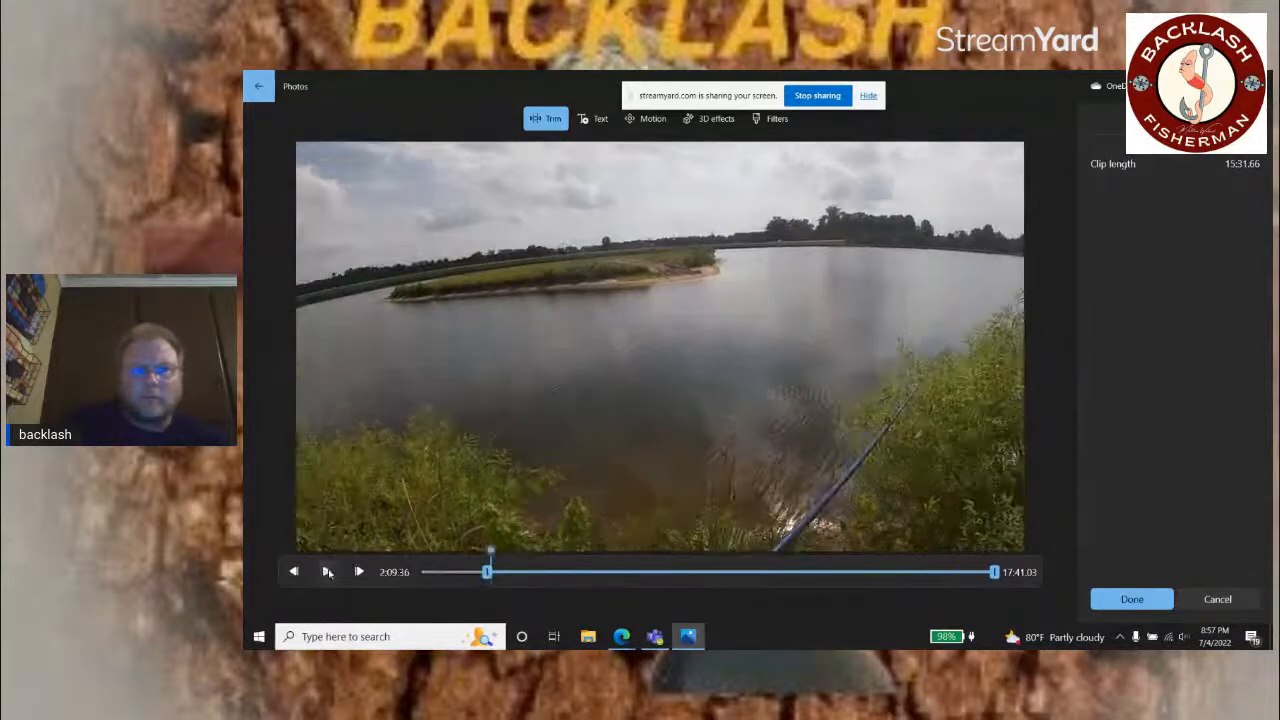
Step: Review the footage further into the added clip and move its trim start to 6:09.13
click(328, 573)
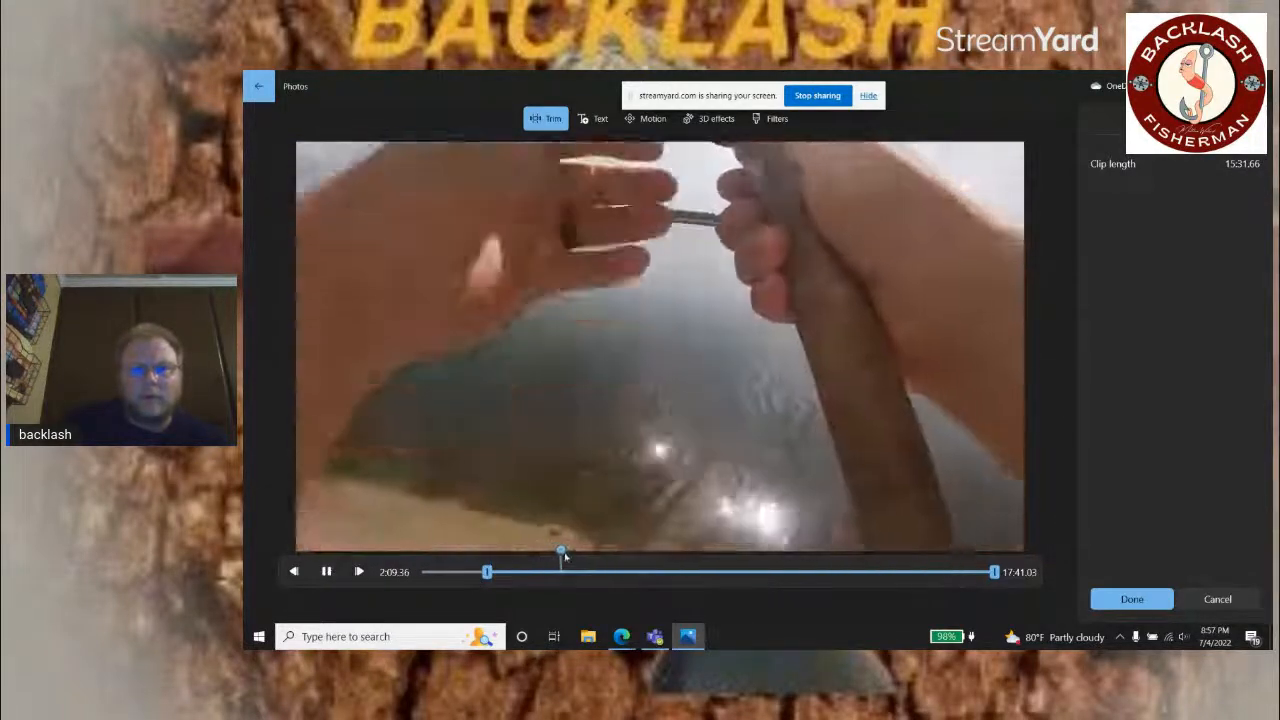
drag(563, 553, 491, 552)
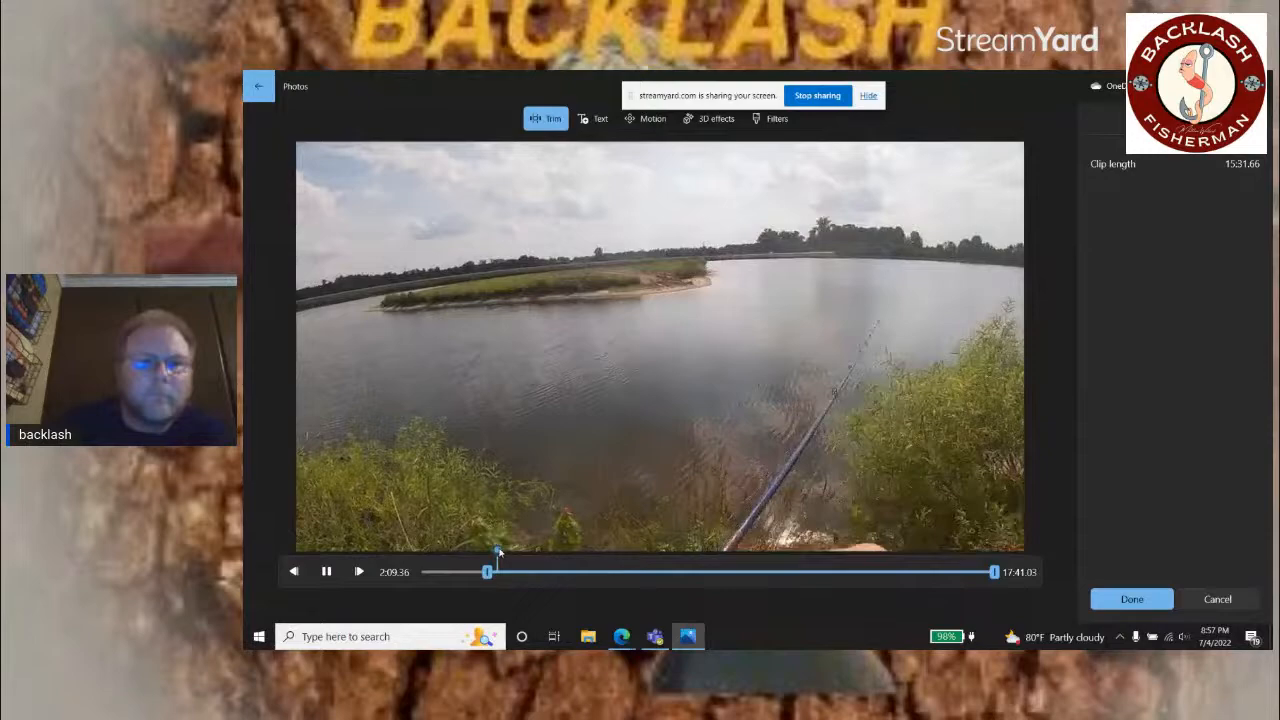
click(505, 551)
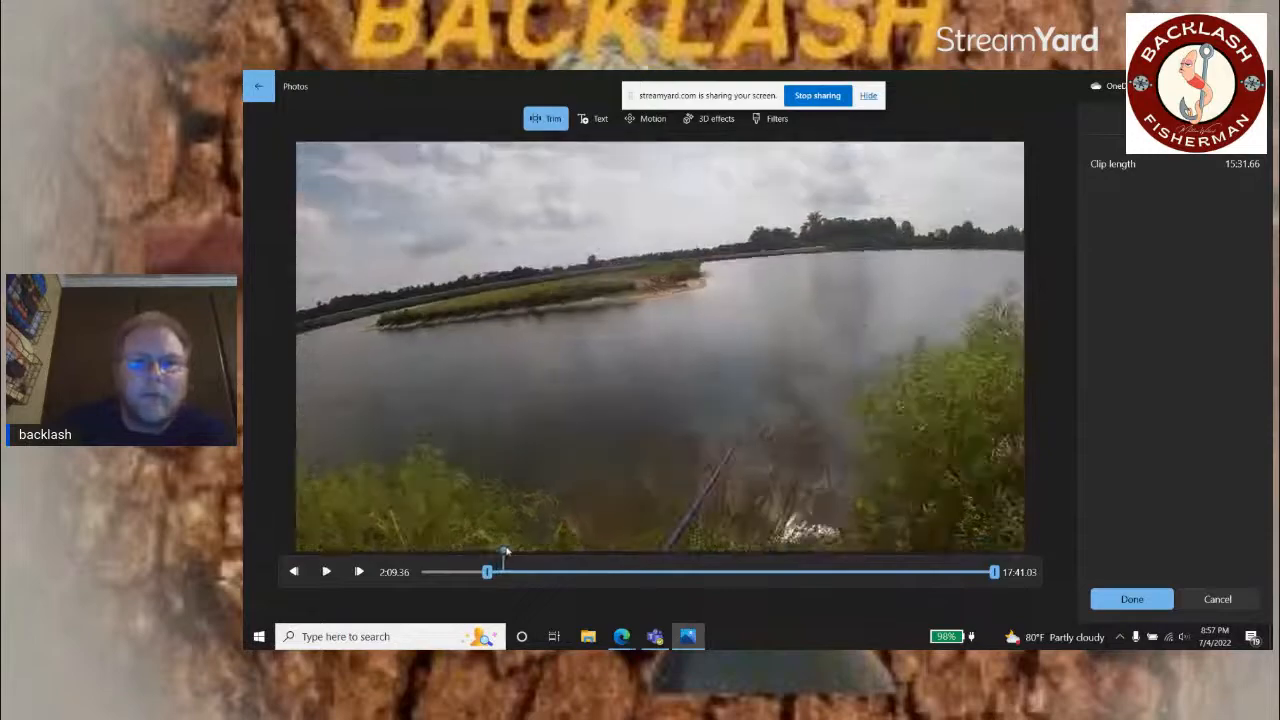
drag(505, 551, 619, 566)
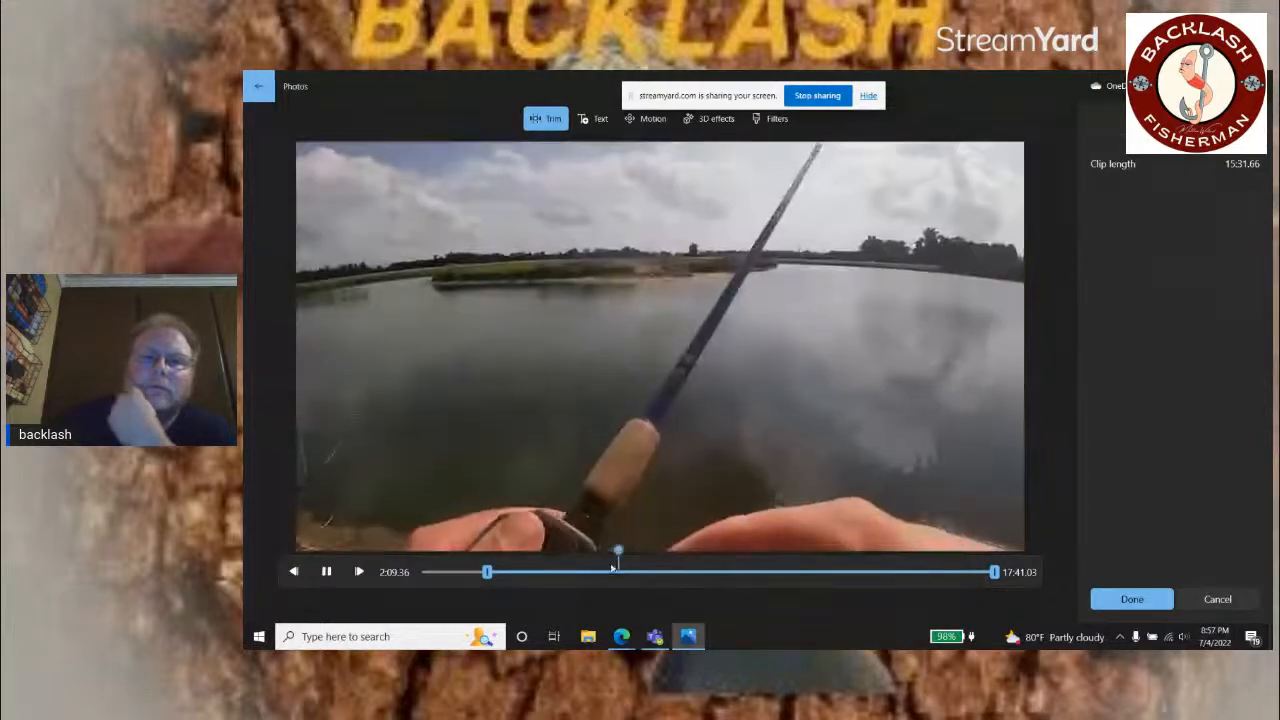
click(328, 573)
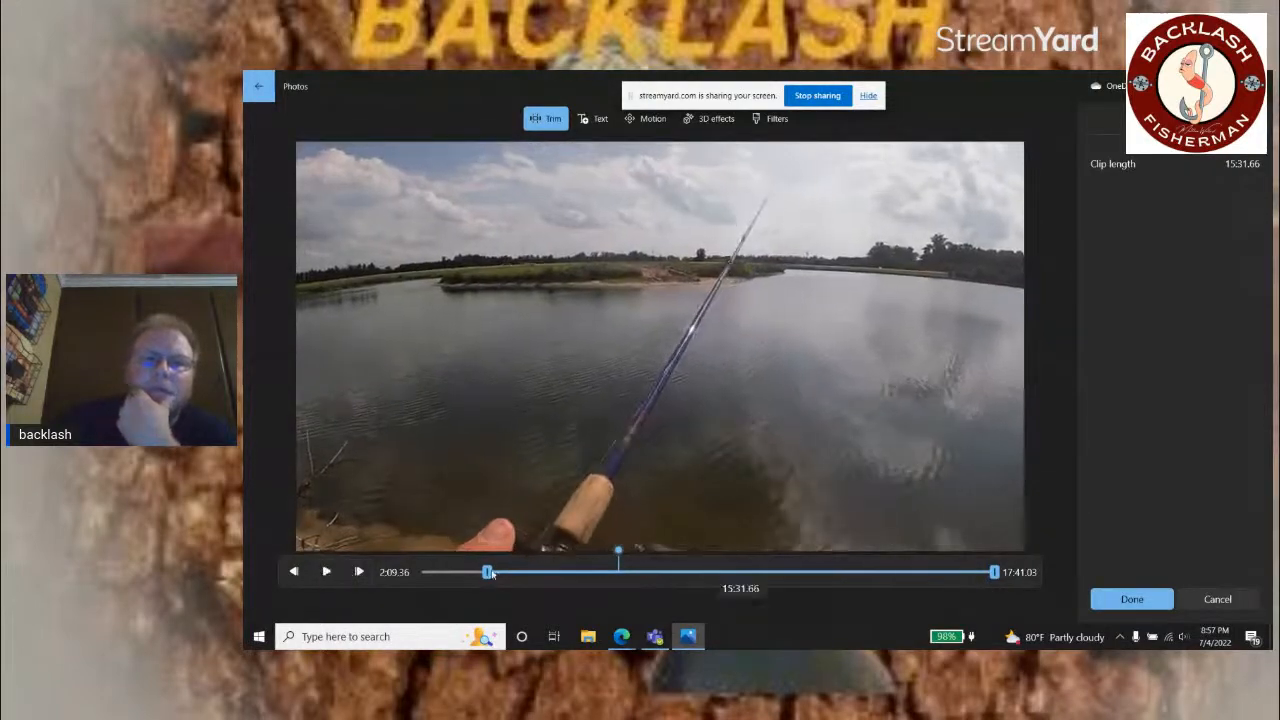
drag(489, 572, 610, 579)
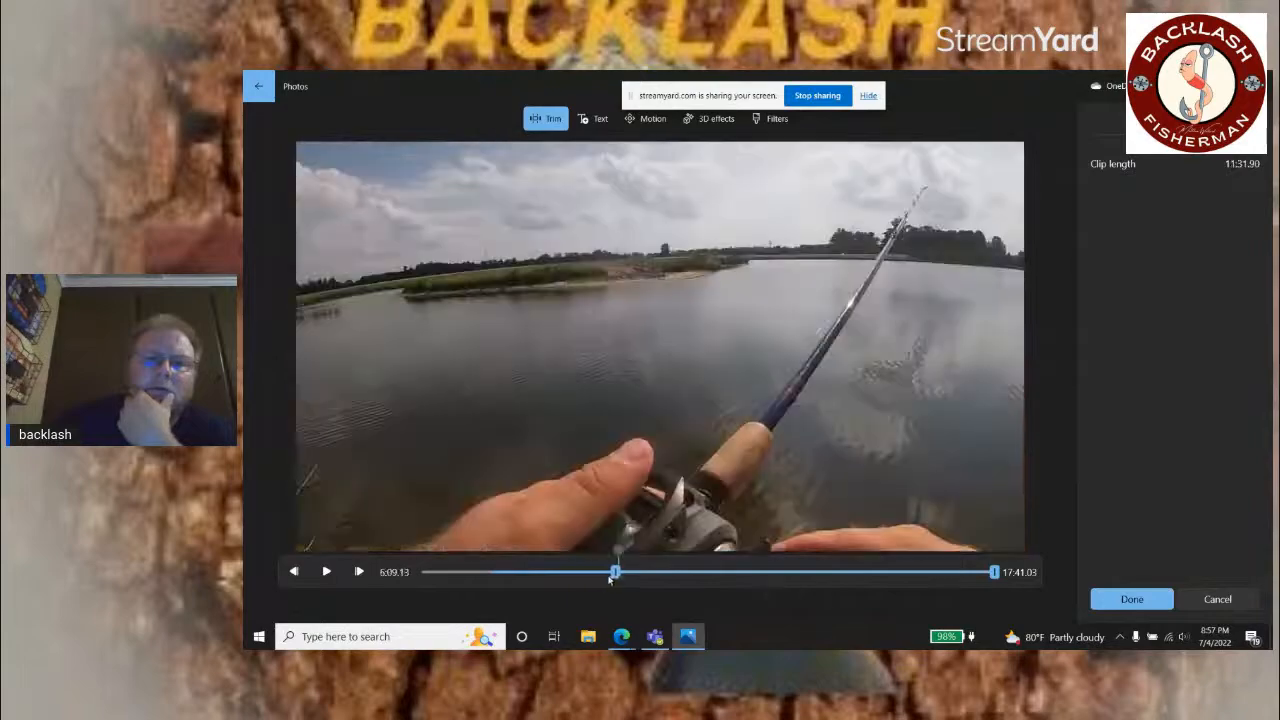
Step: Review the rest of the clip, set its end to 7:00.03 just past the lure close-up, and save the trim
click(326, 572)
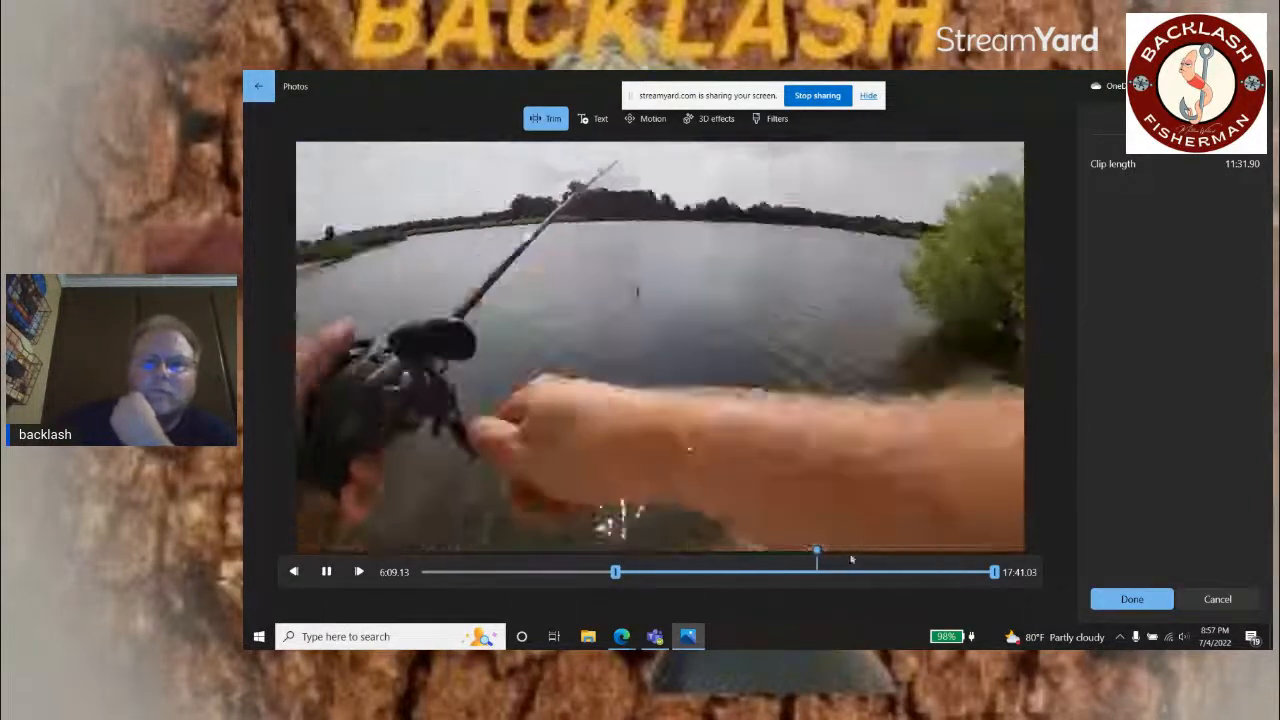
drag(817, 553, 600, 551)
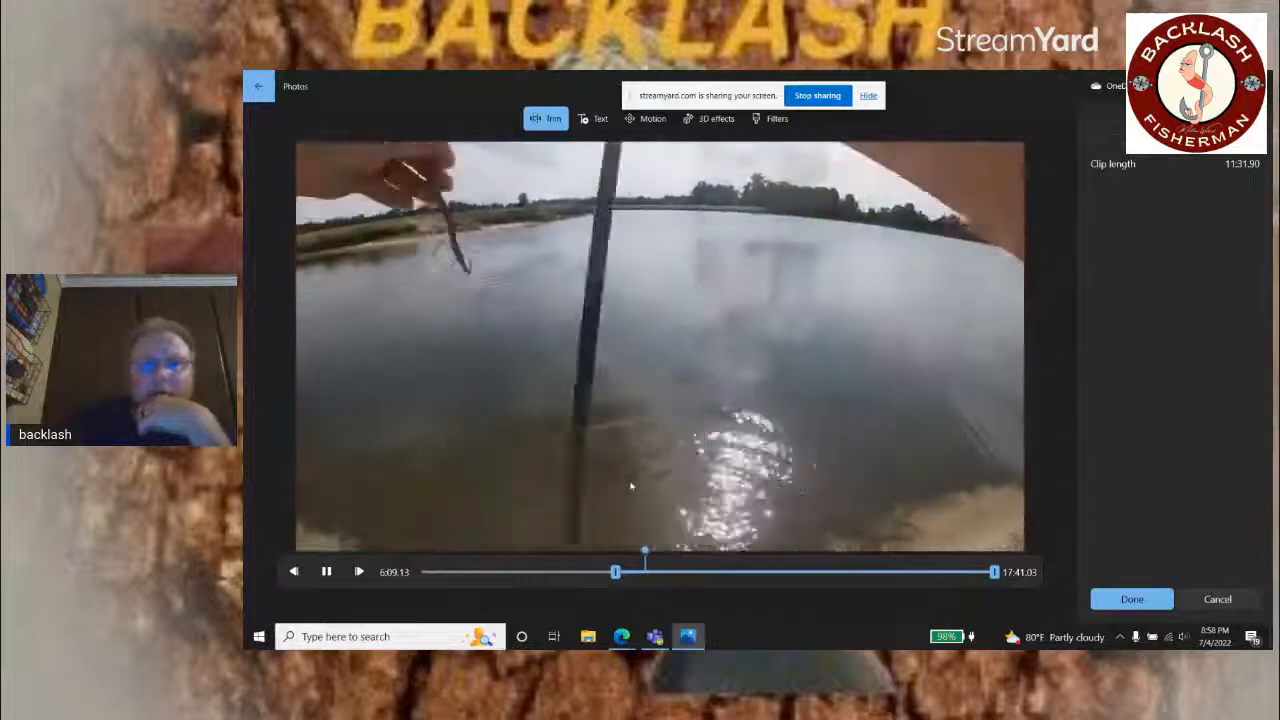
key(space)
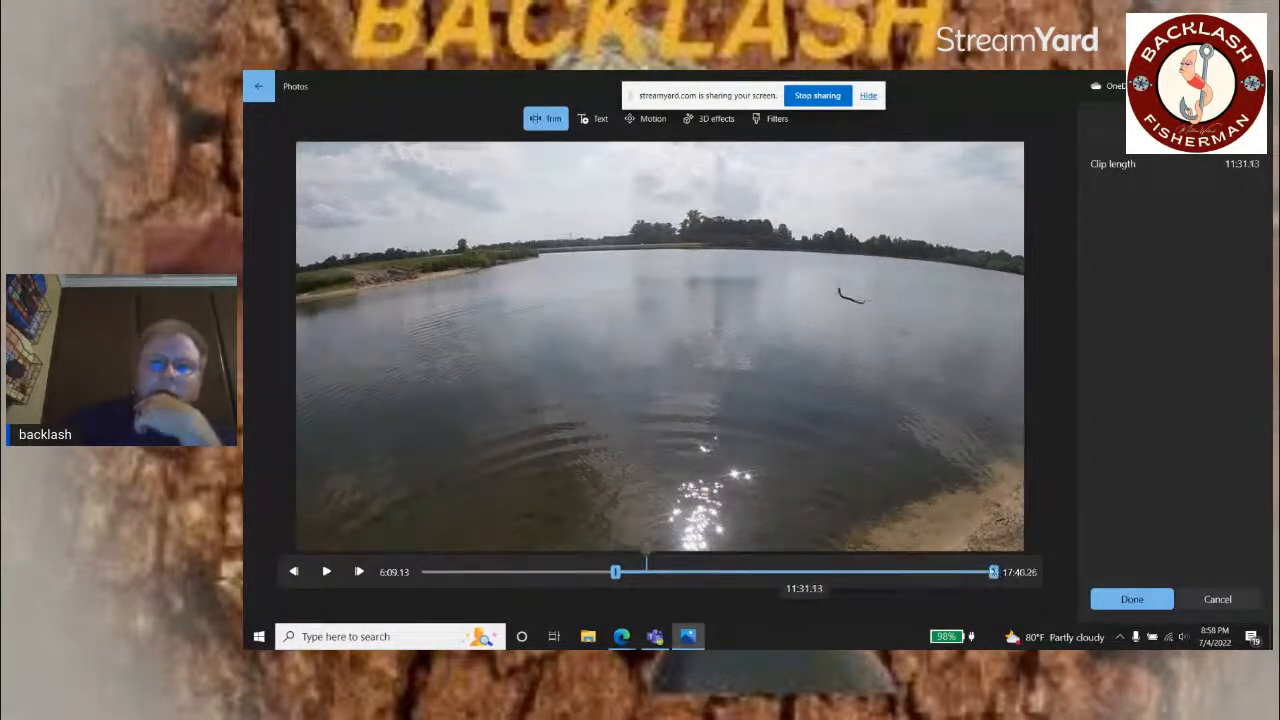
drag(993, 572, 655, 571)
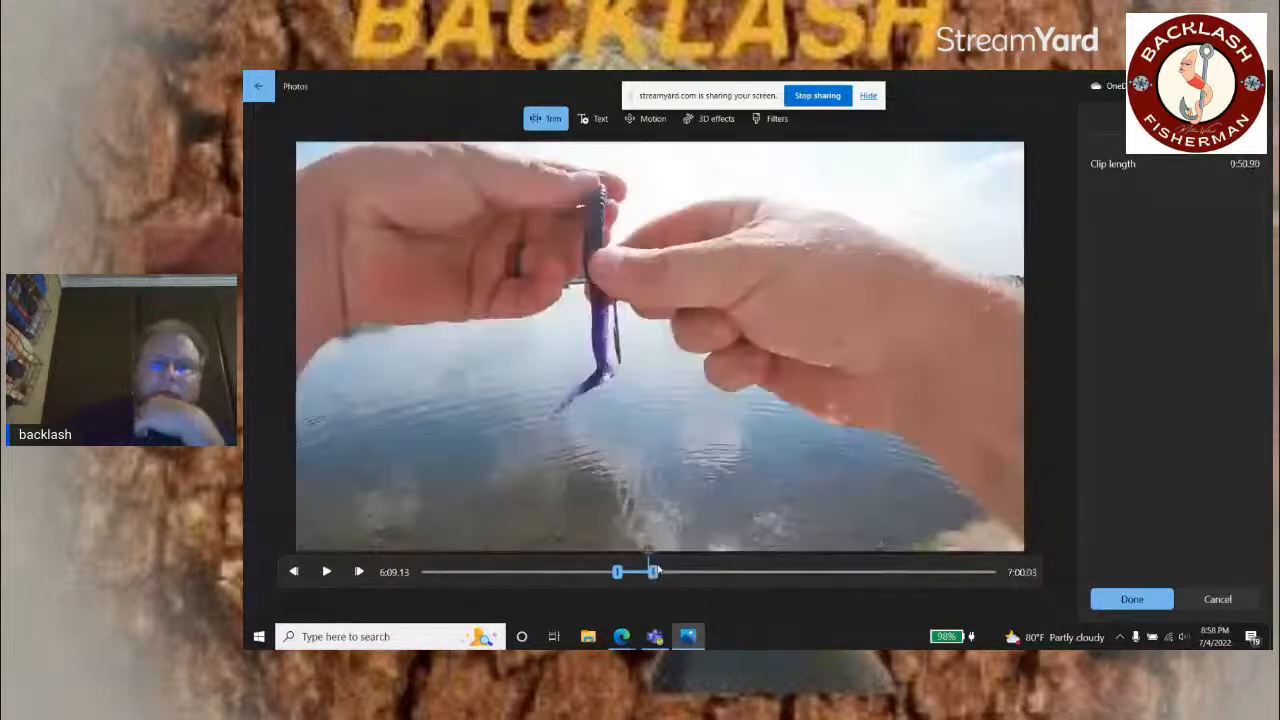
click(1124, 599)
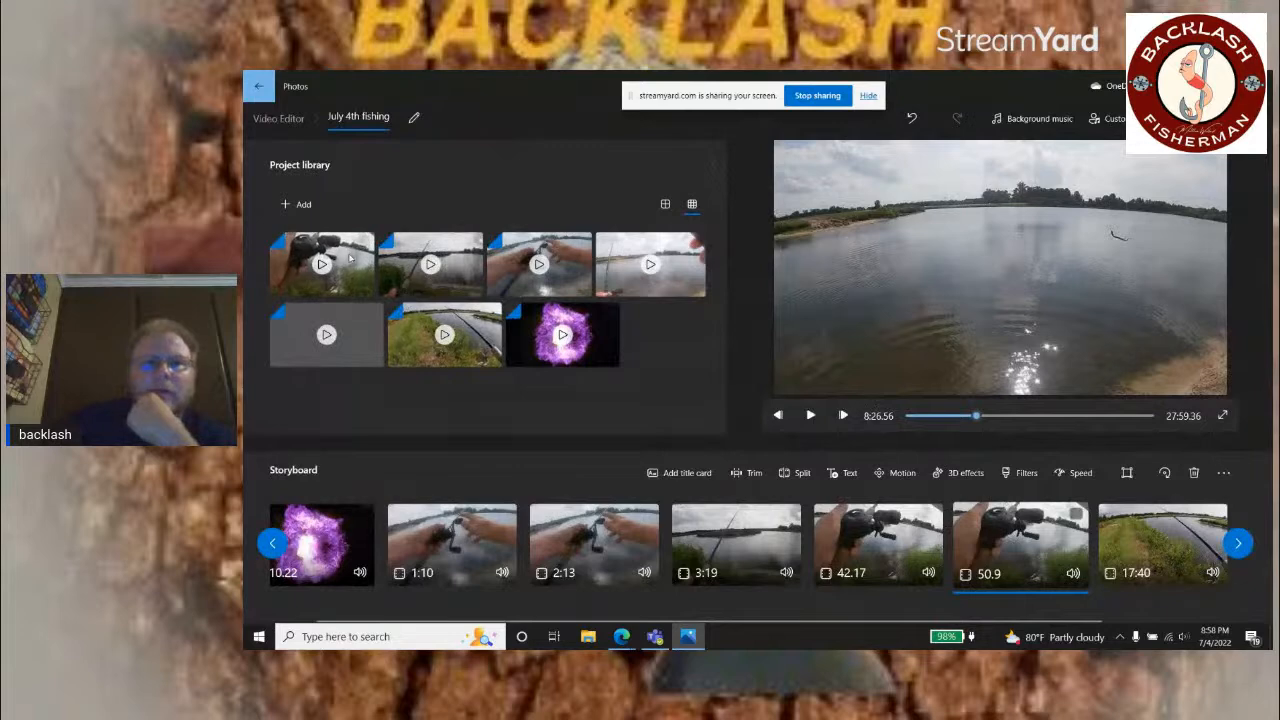
drag(350, 258, 890, 545)
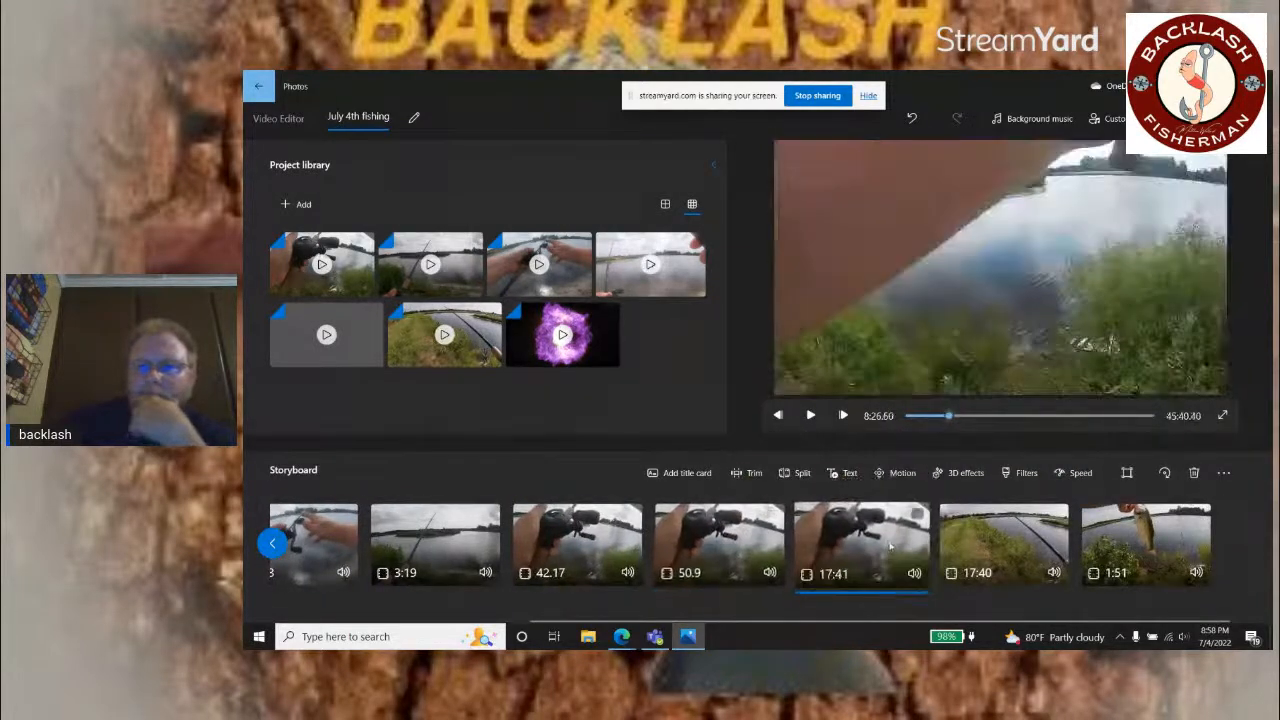
click(745, 473)
drag(424, 549, 727, 570)
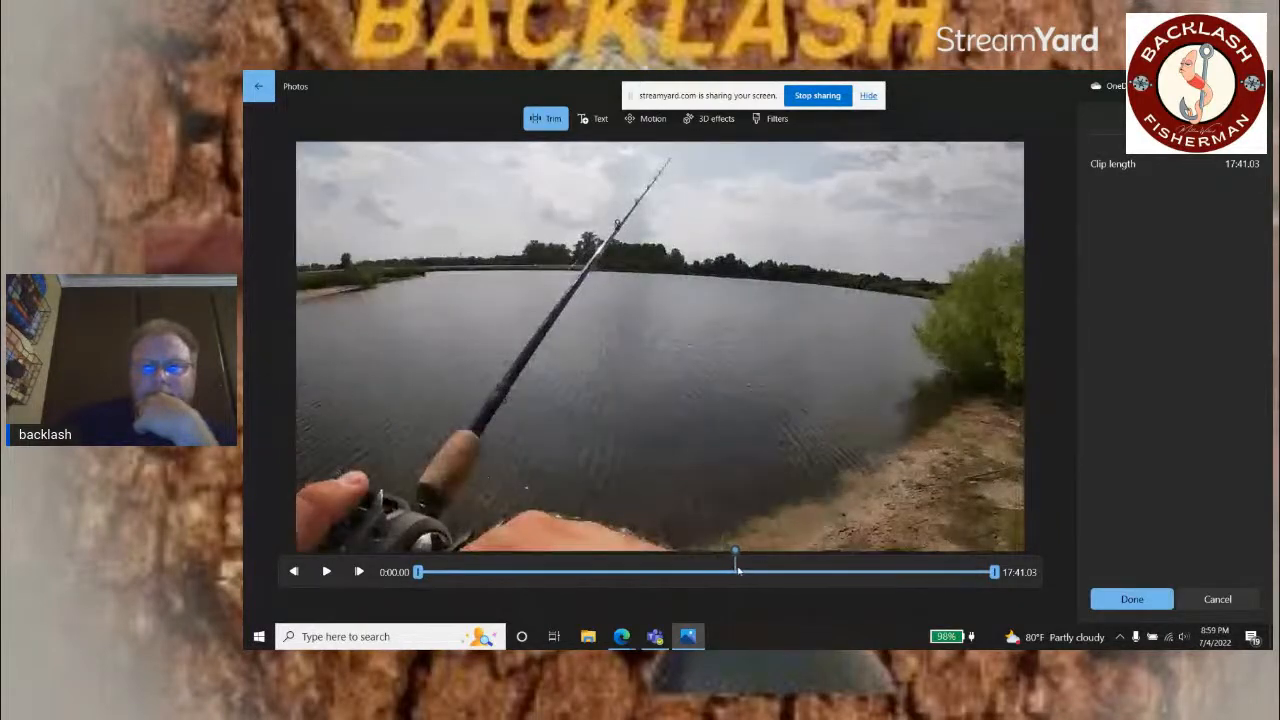
drag(738, 570, 727, 565)
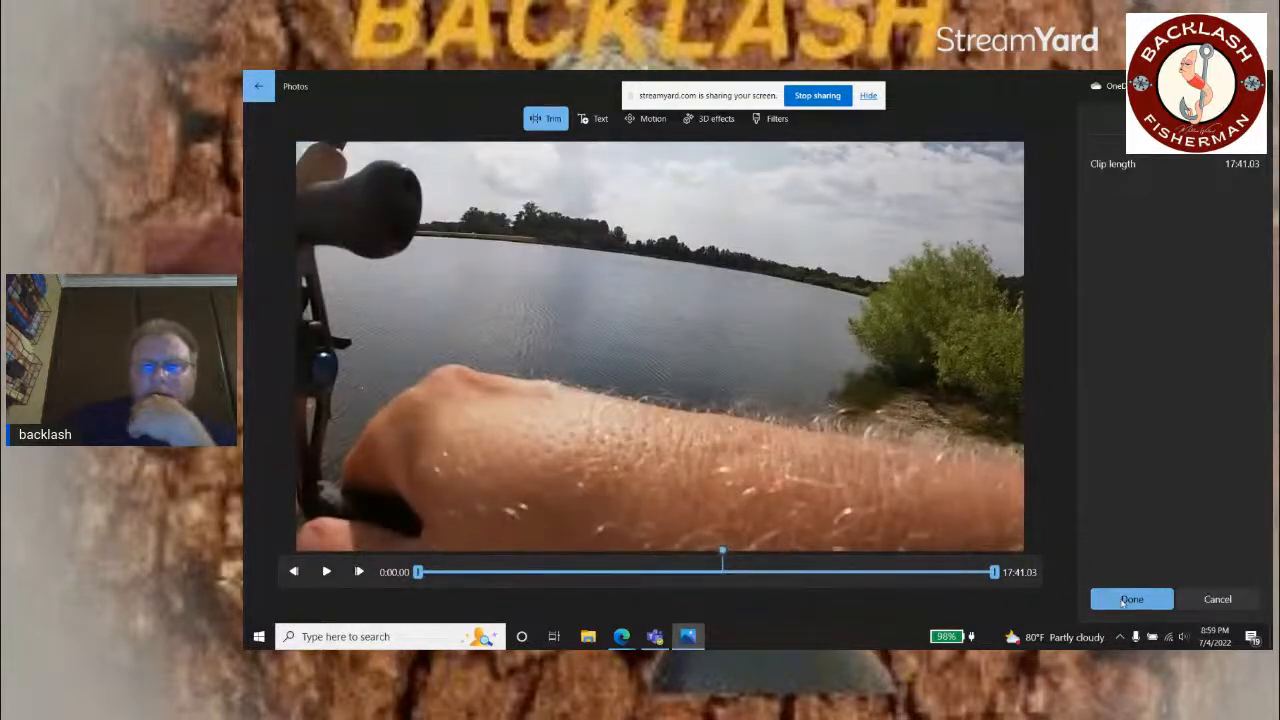
click(1123, 600)
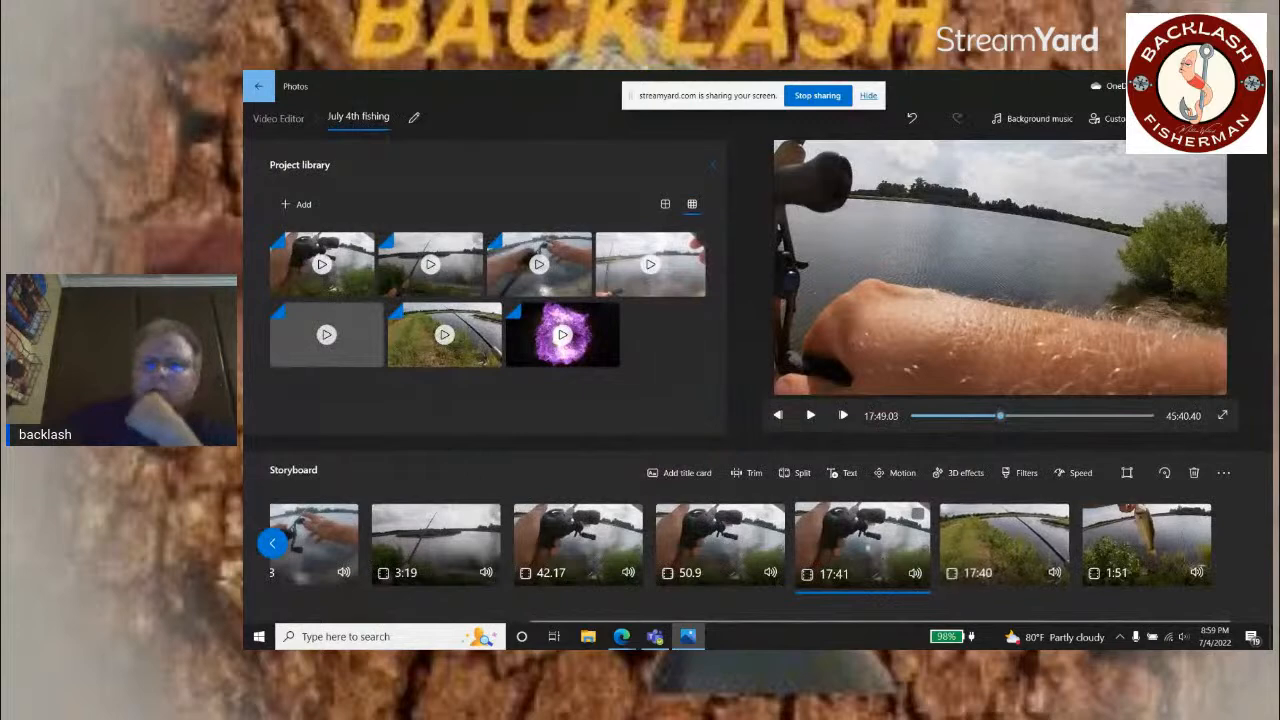
right_click(872, 550)
click(903, 505)
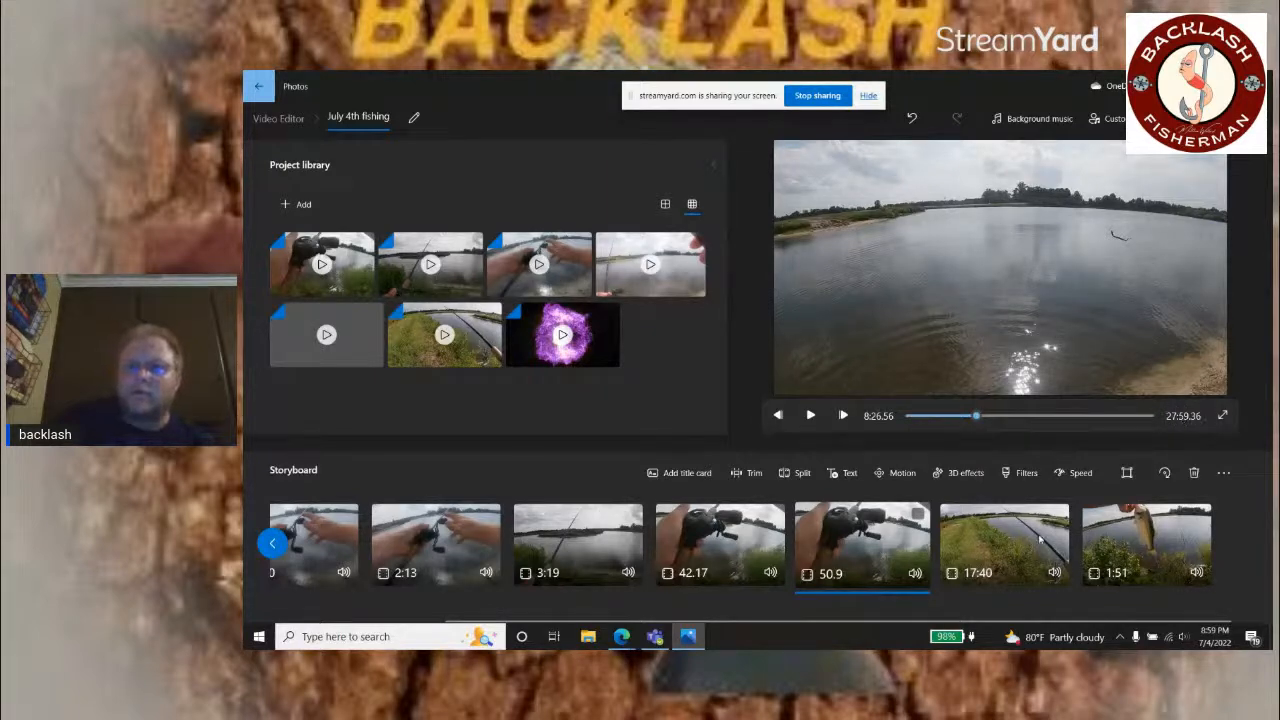
Step: Scan the 17:40 storyboard clip in the Trim tool and set its start to 5:33.16
click(1005, 540)
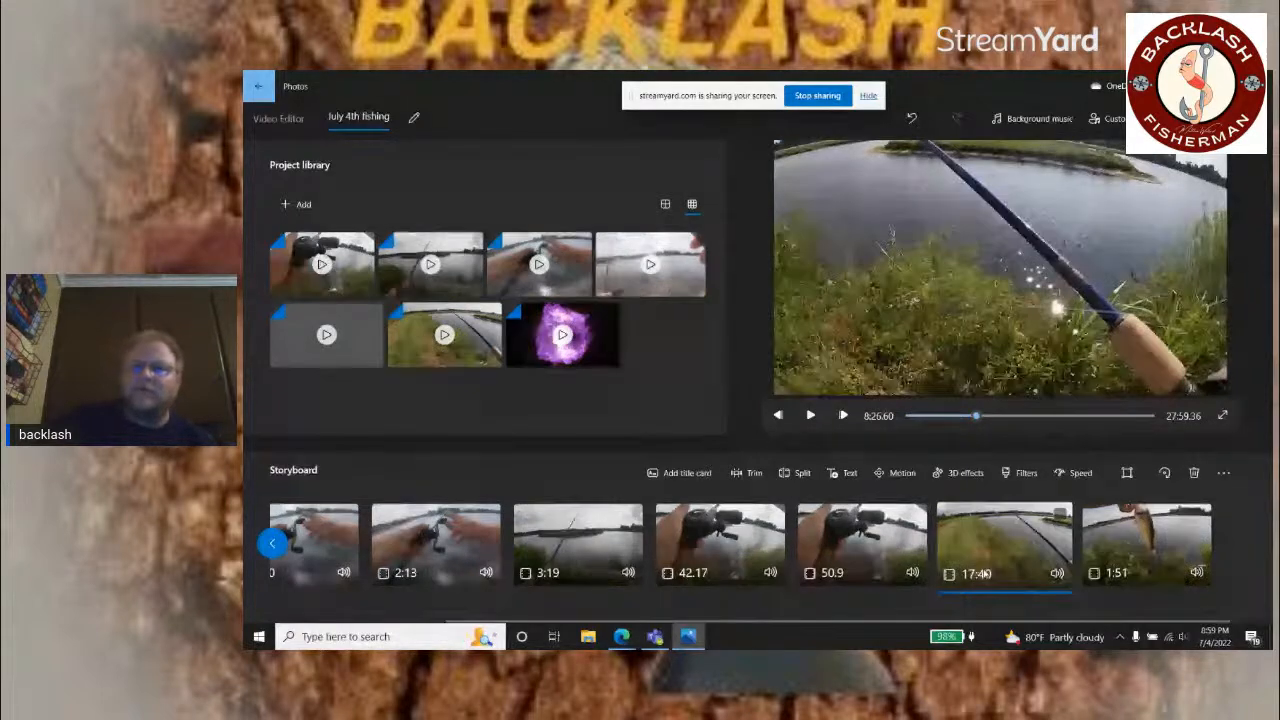
click(757, 473)
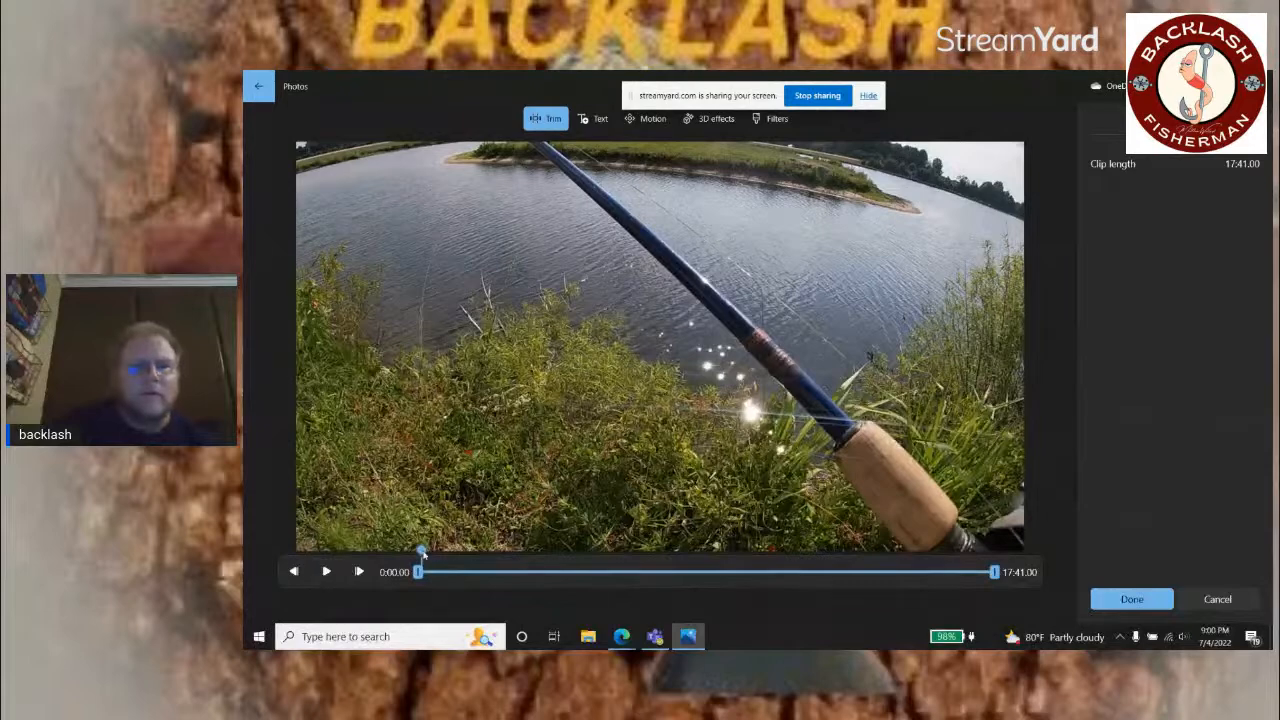
drag(429, 556, 601, 583)
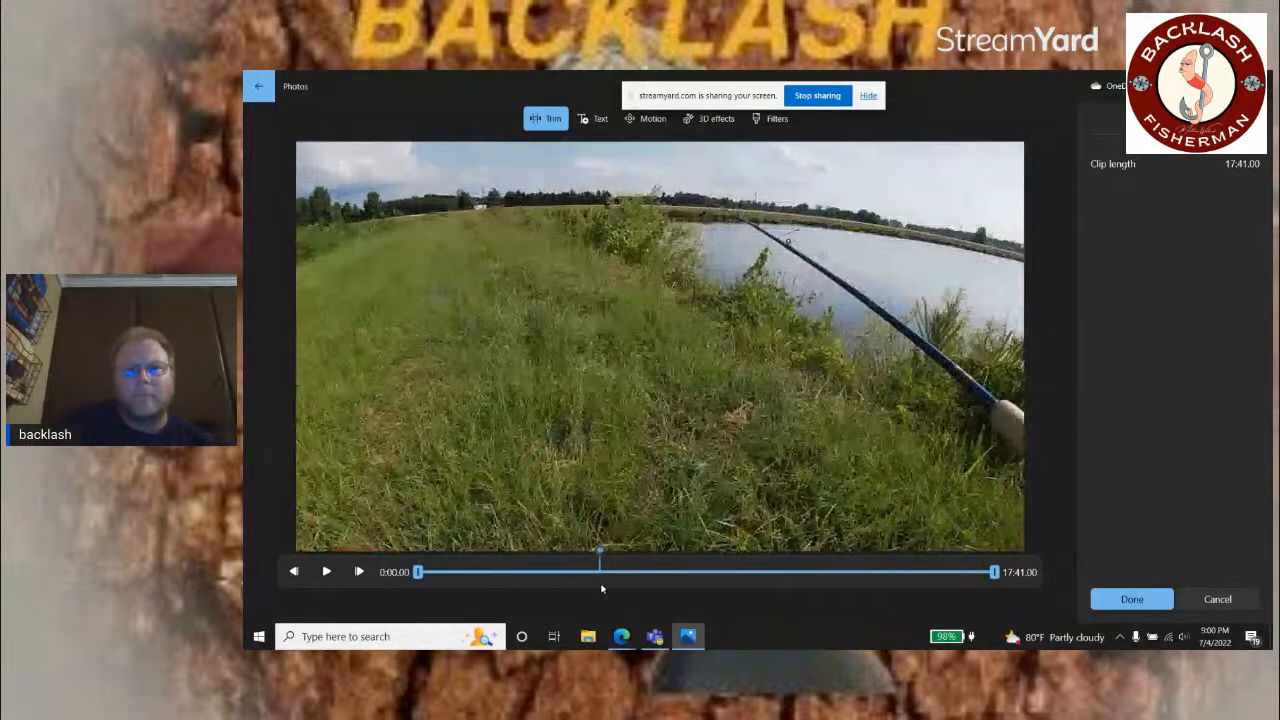
drag(418, 574, 583, 585)
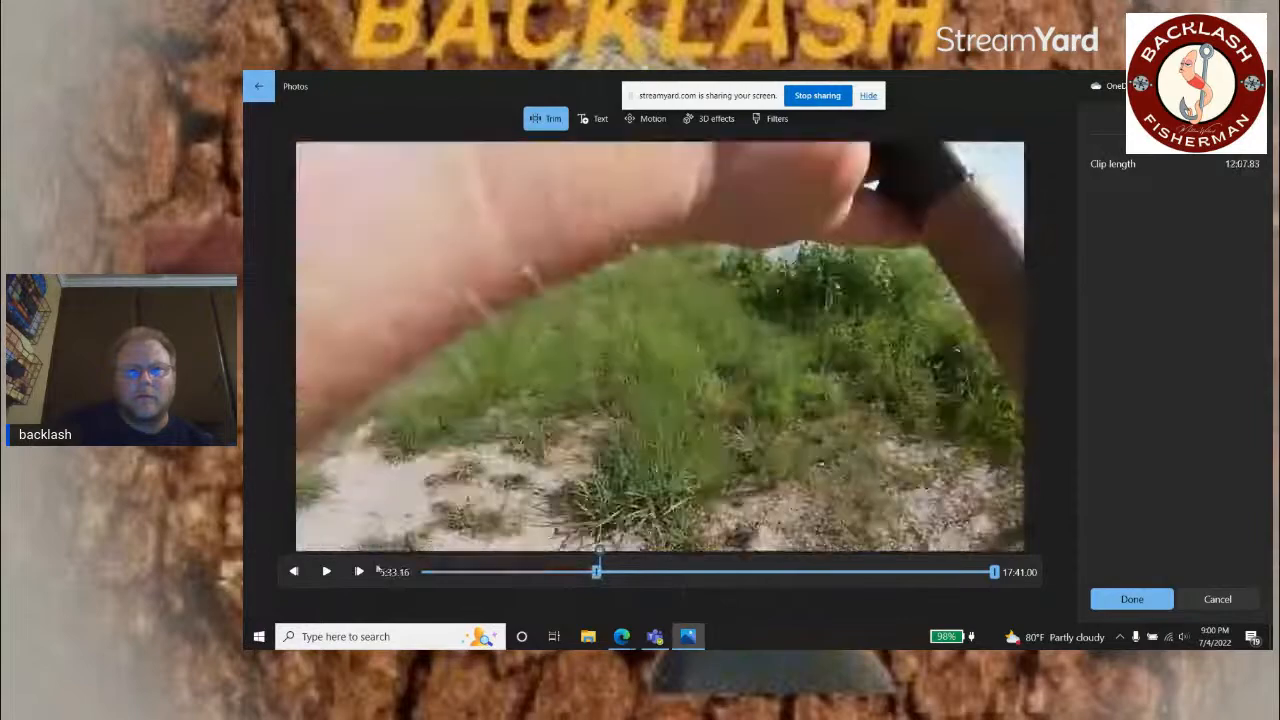
Step: Play the clip from its new start, set its end to 7:44.60 just past the purple lure shot, and save the trim
click(327, 571)
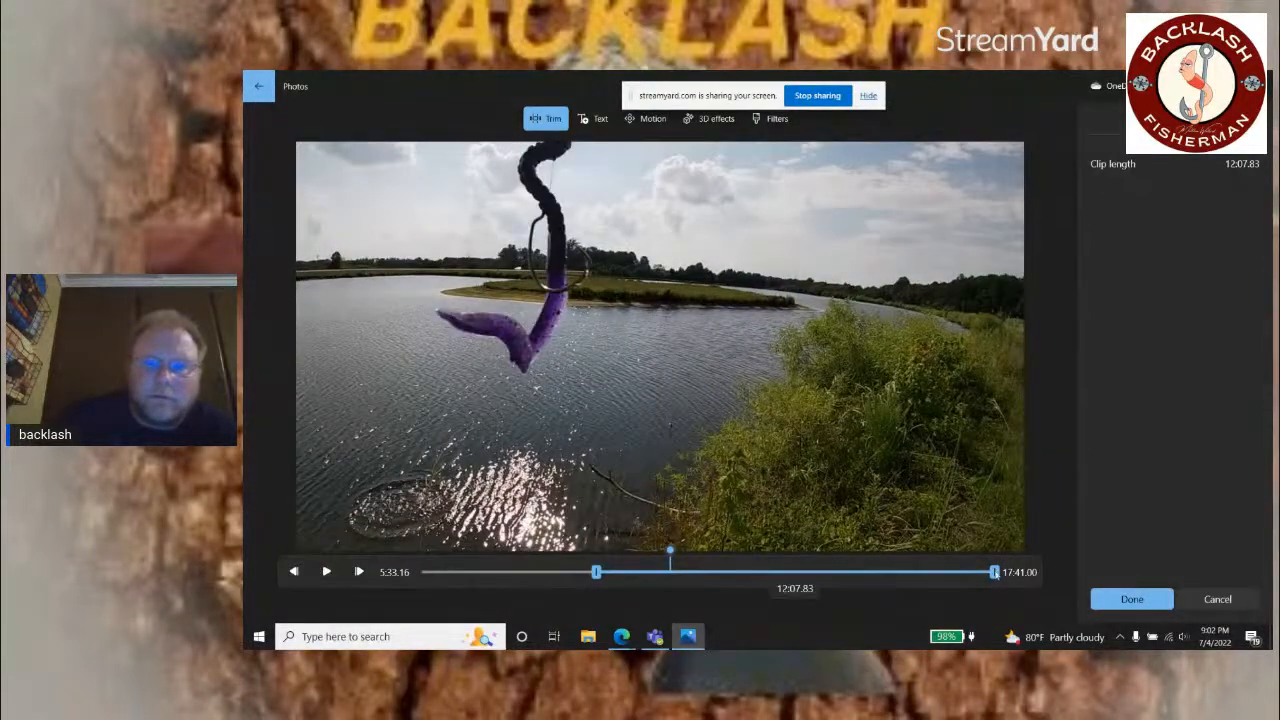
drag(993, 572, 697, 572)
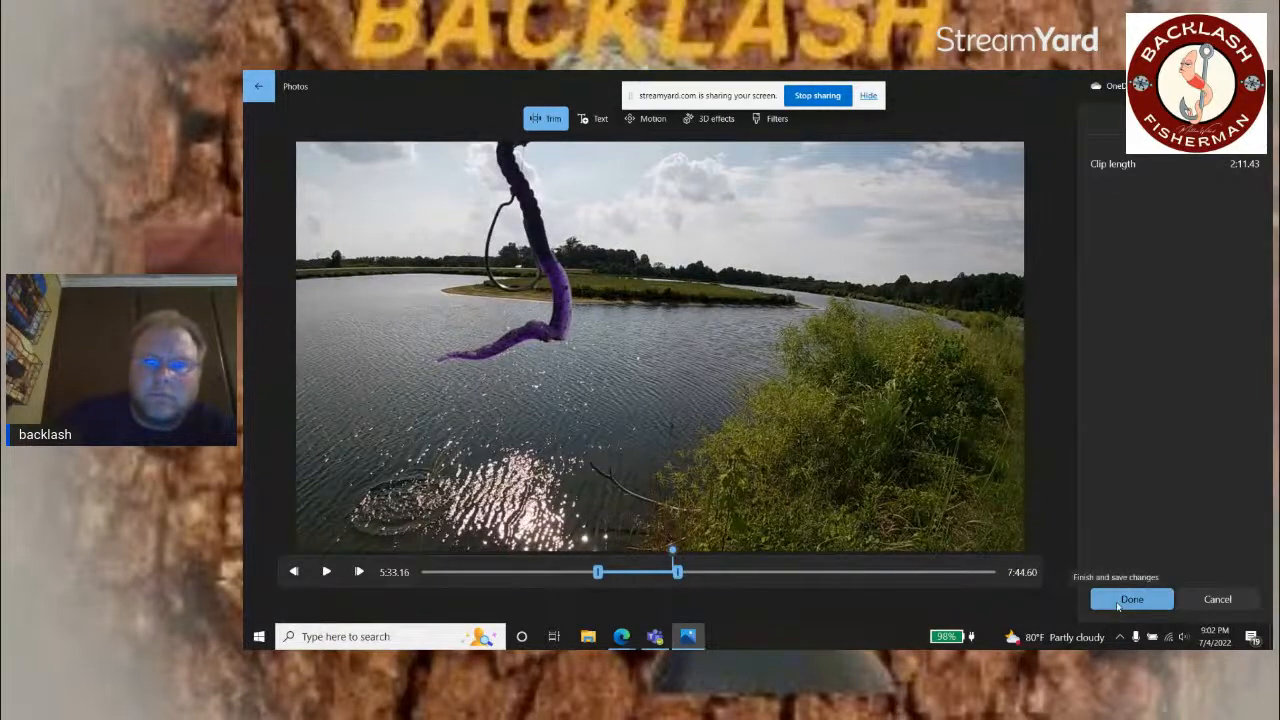
click(1128, 600)
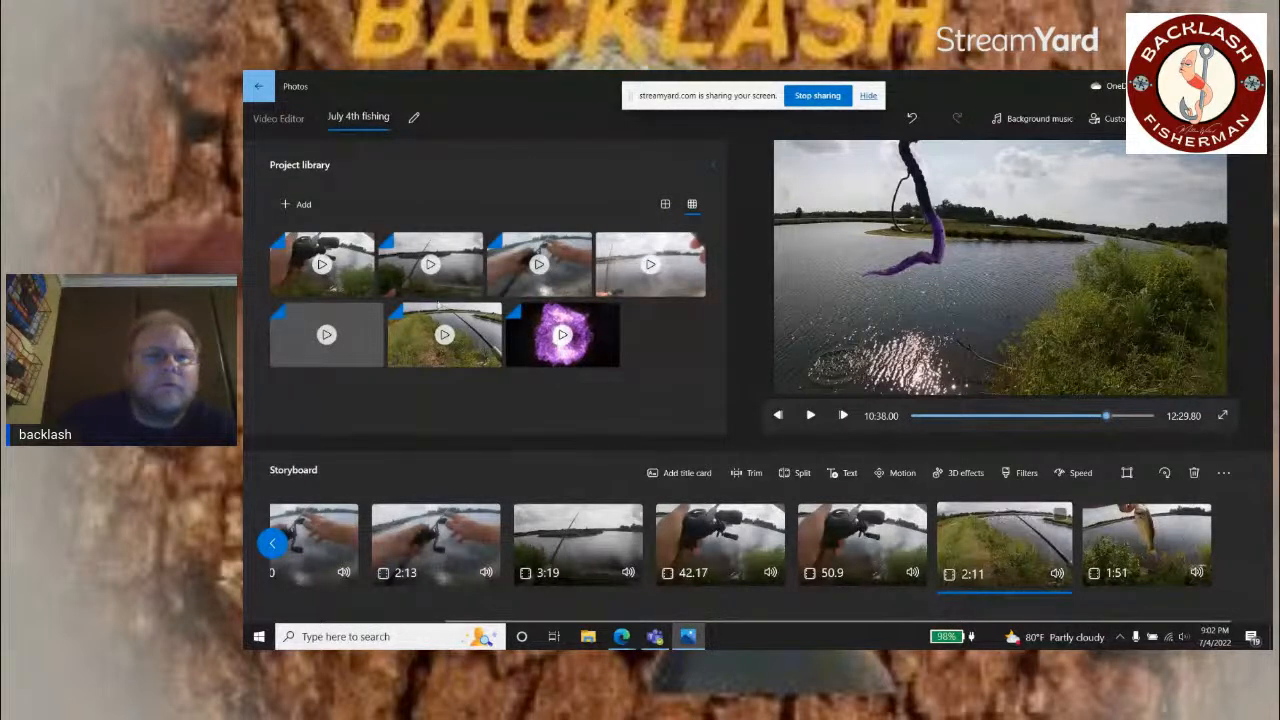
drag(418, 335, 1165, 550)
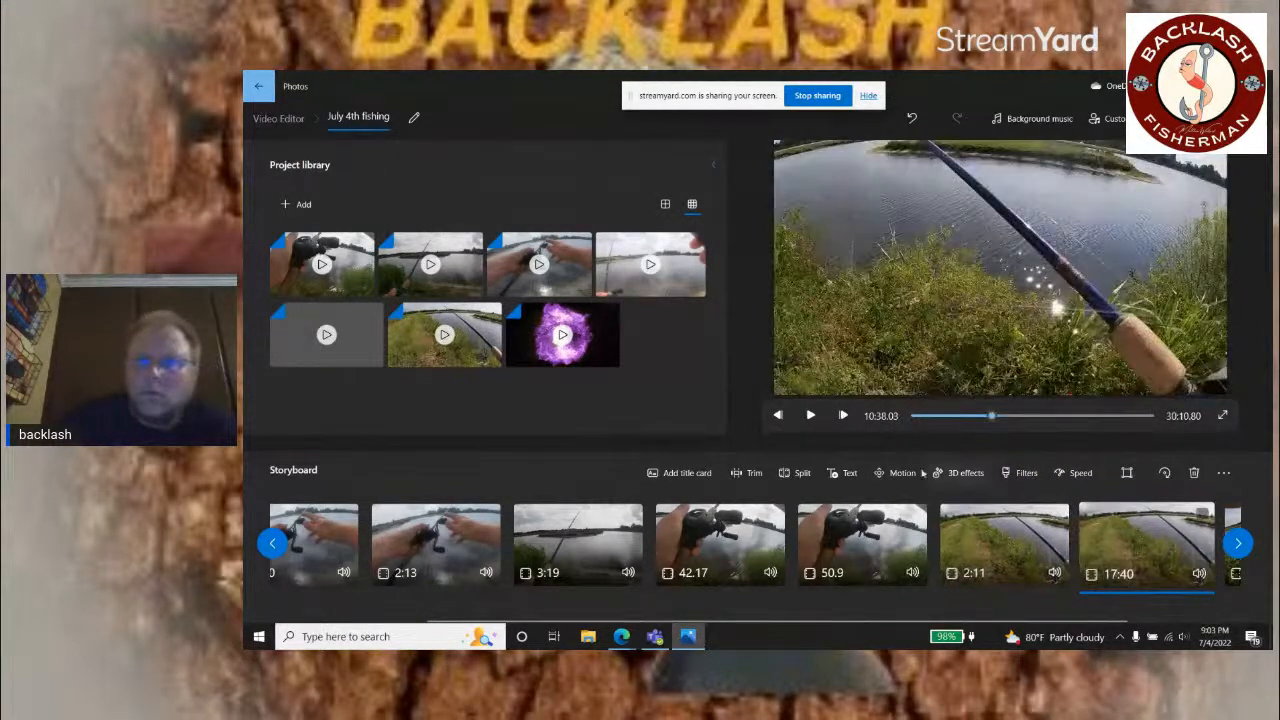
click(752, 473)
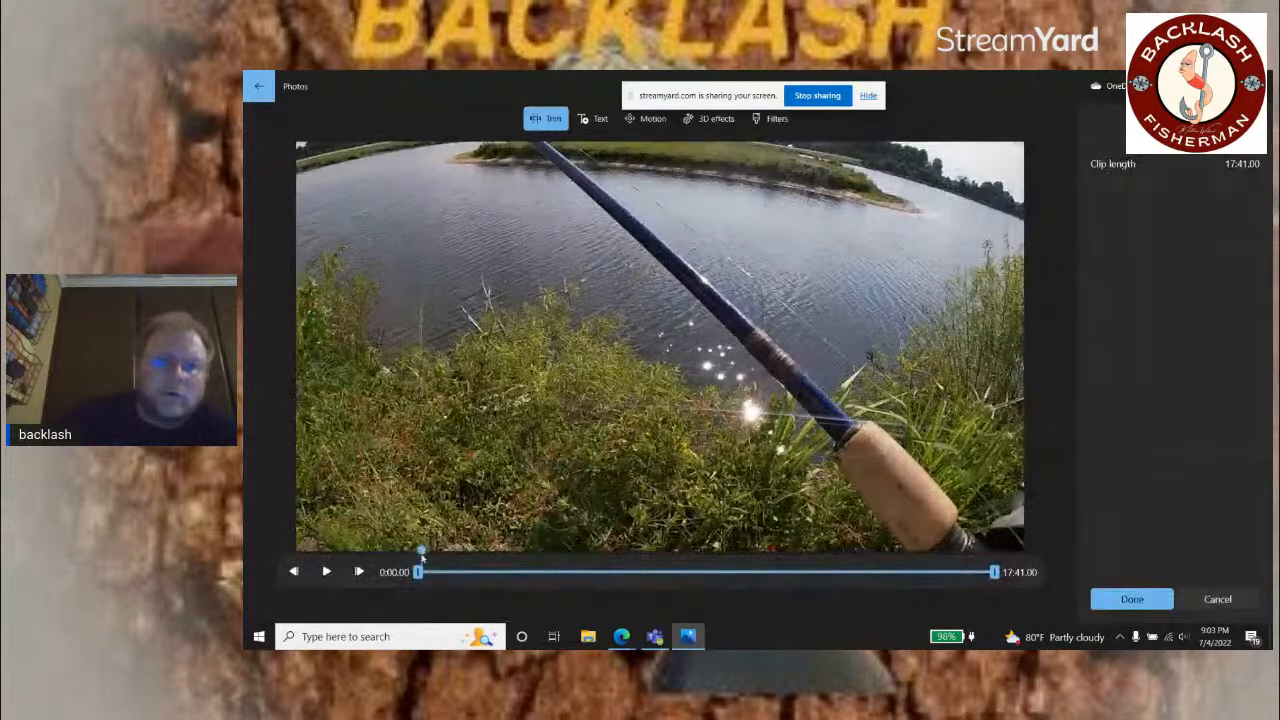
drag(421, 556, 990, 560)
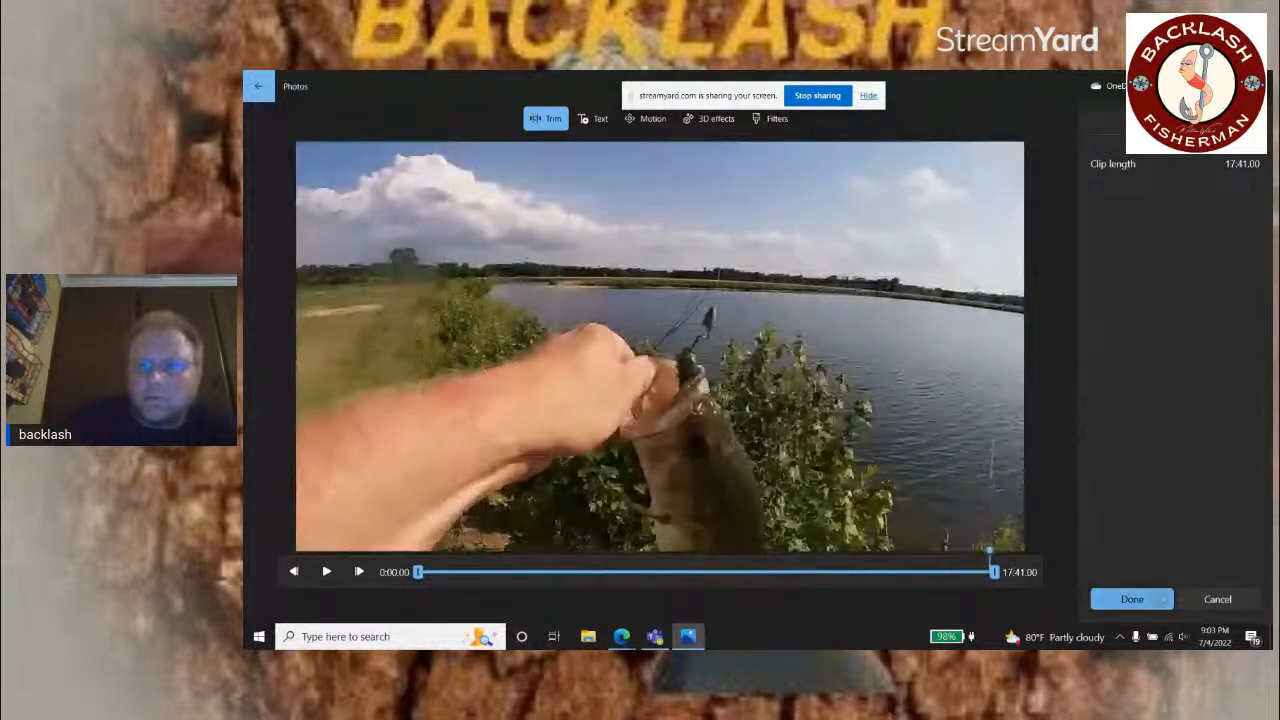
click(1135, 599)
right_click(1150, 535)
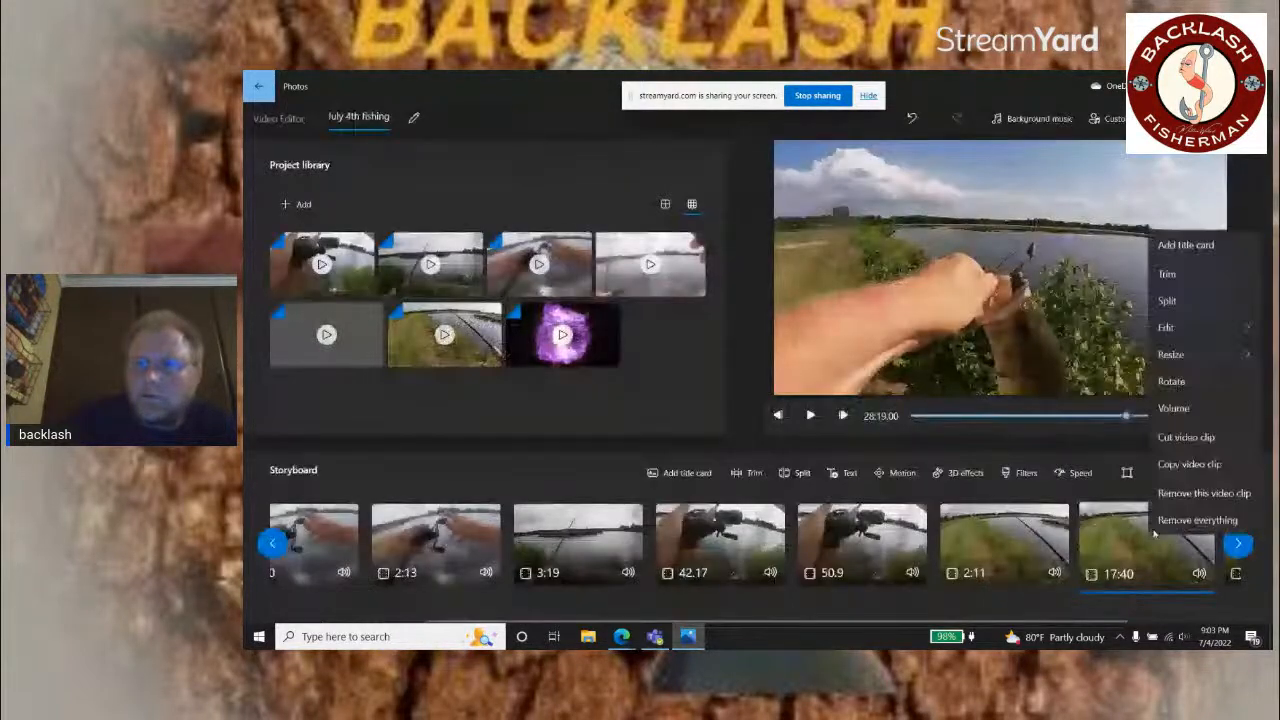
click(1183, 498)
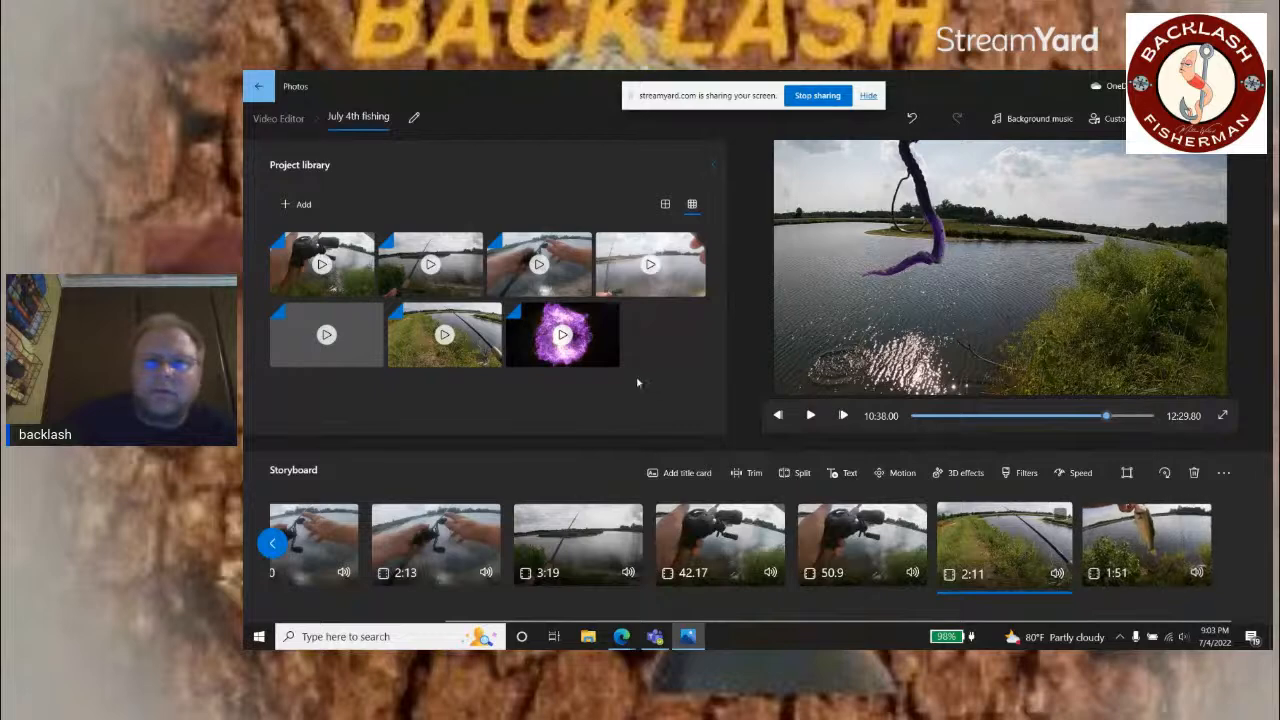
Step: Add the purple animation clip from the project library to the end of the storyboard as a closing clip
drag(575, 343, 1150, 530)
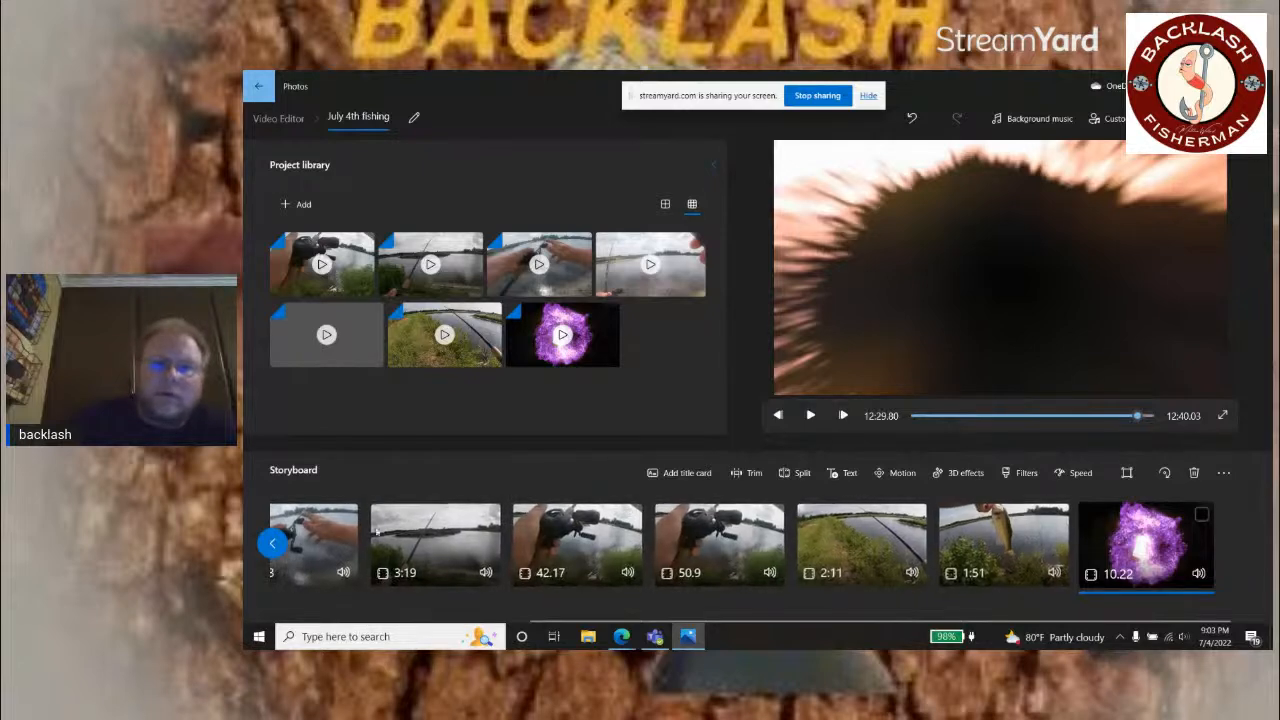
Step: Export the finished video at High 1080p (recommended) quality to the Desktop as July 4th fishing
scroll(380, 553, up, 2)
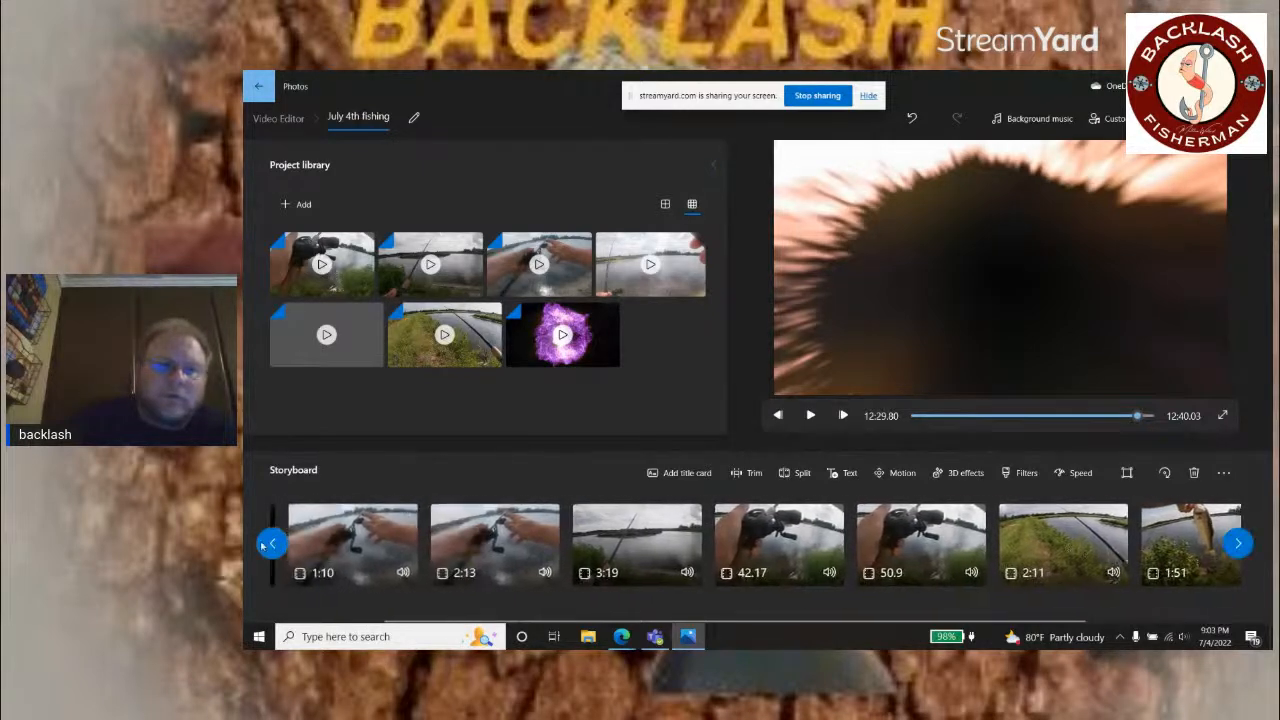
scroll(380, 553, up, 2)
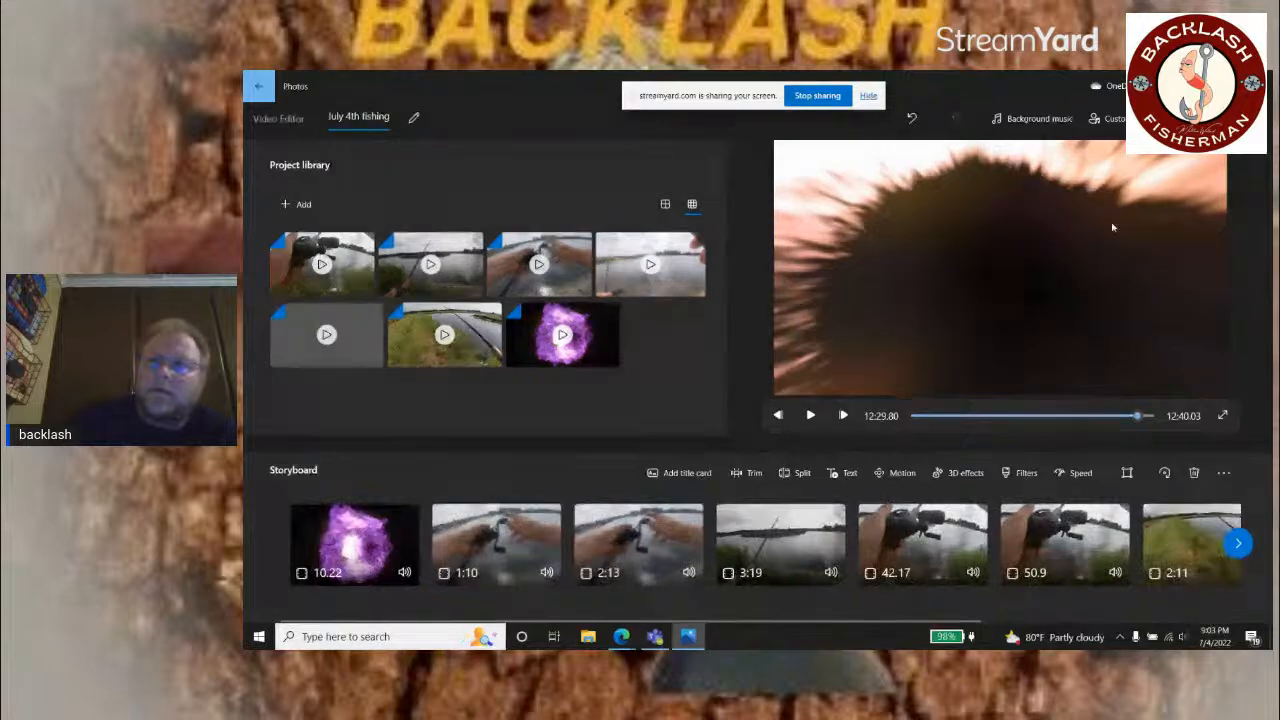
click(1203, 118)
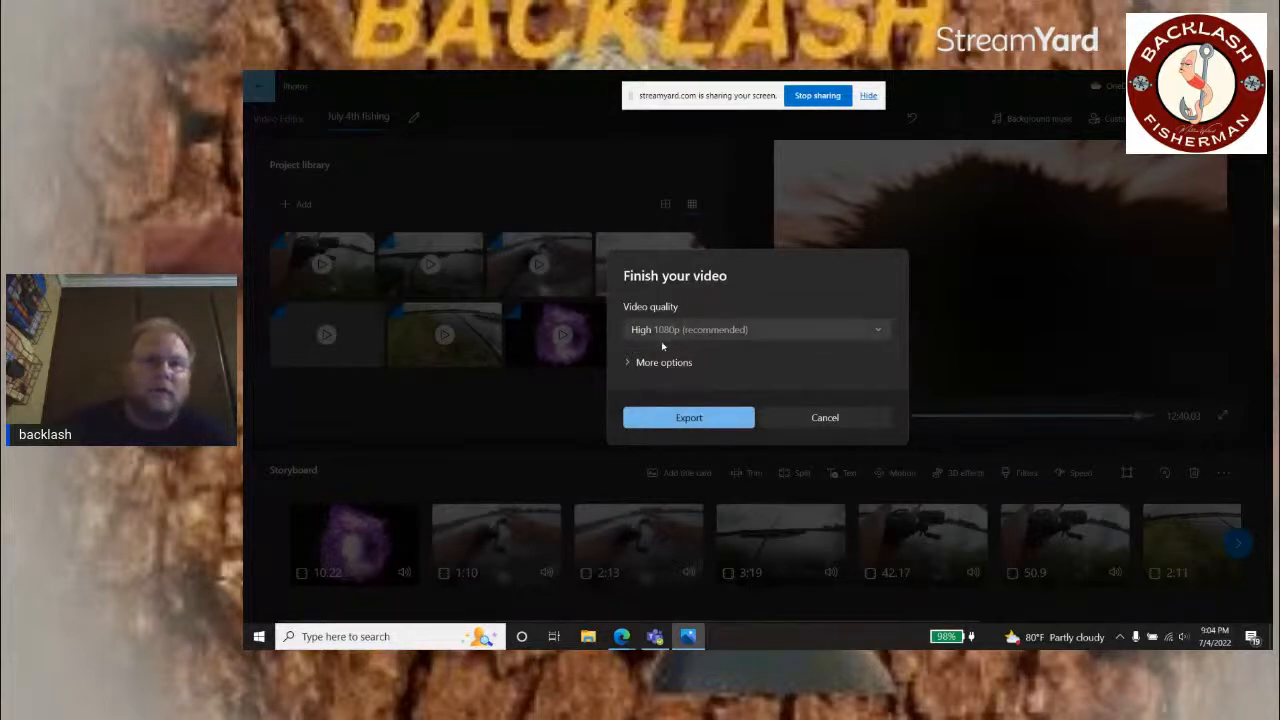
click(672, 419)
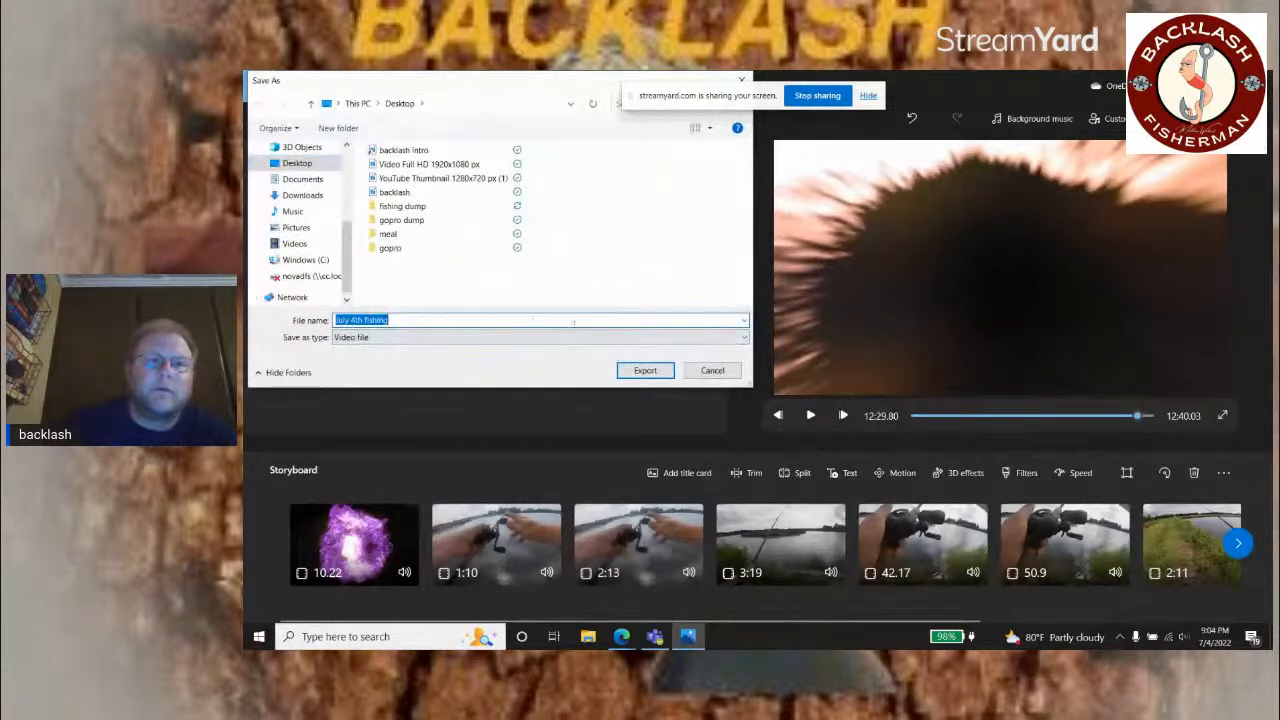
click(640, 372)
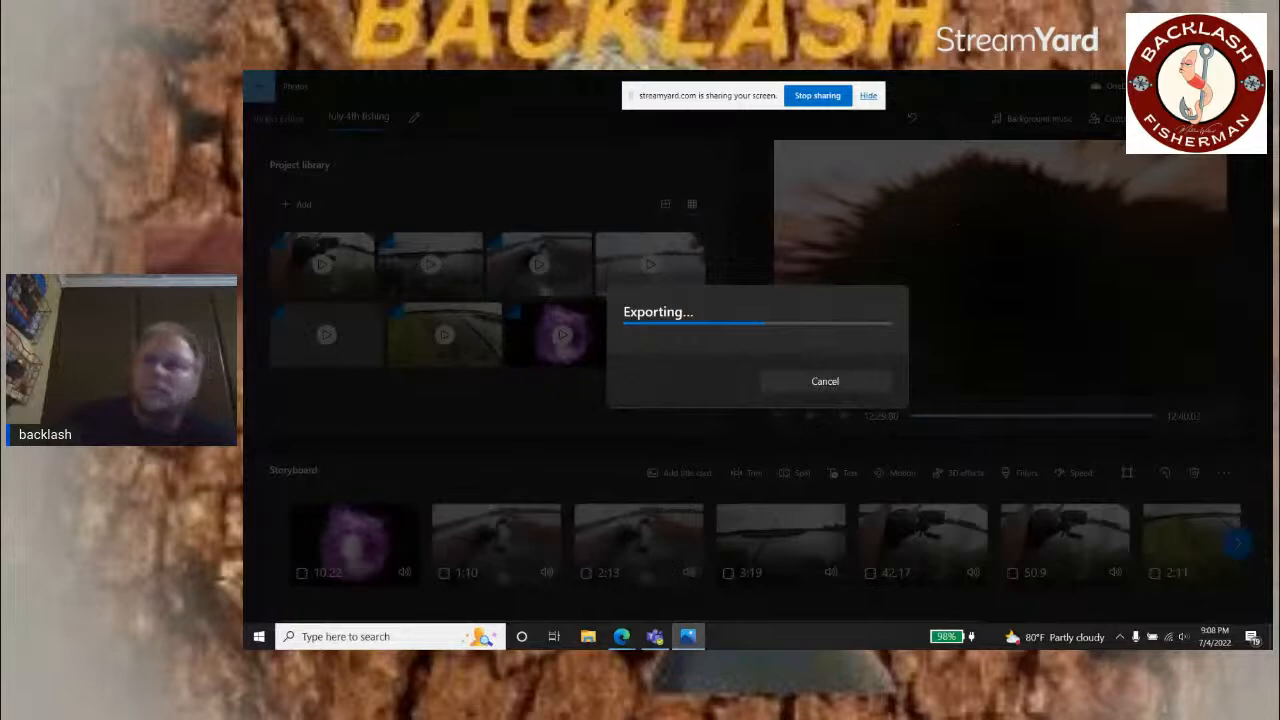
Step: Check the StreamYard broadcast, return to the Video Editor, and reopen the July 4th fishing project
click(1196, 82)
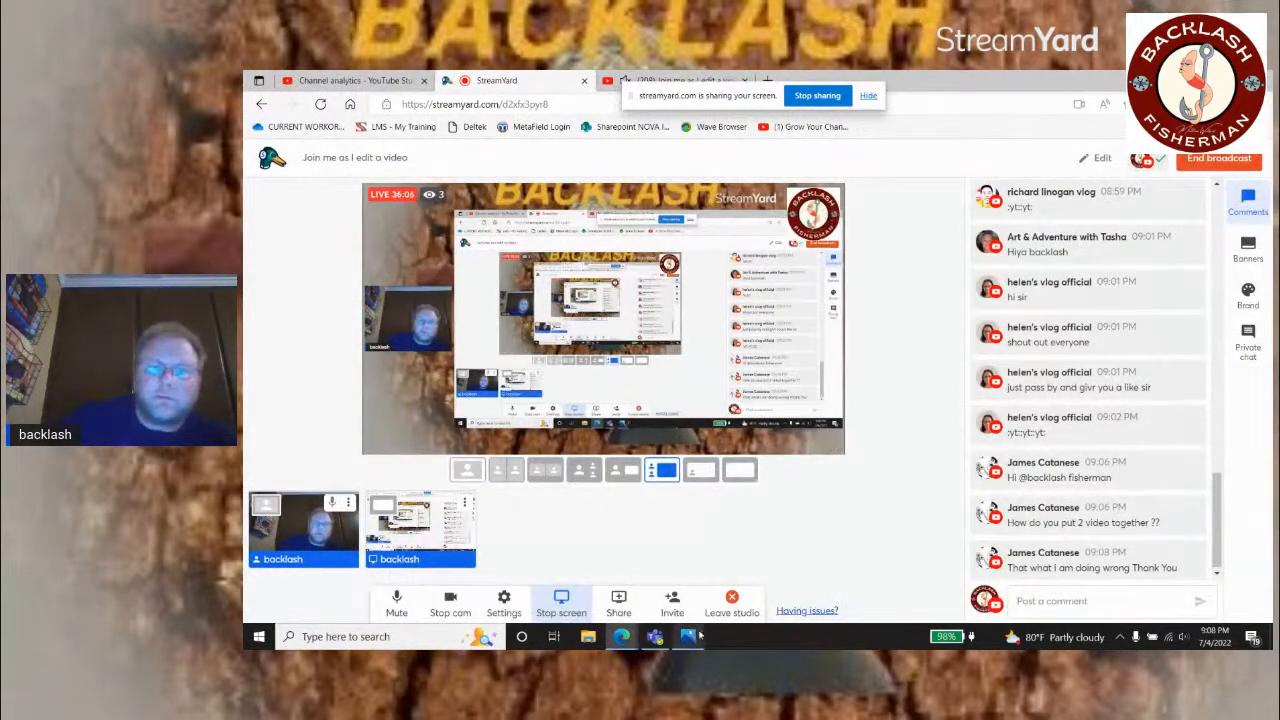
mouse_move(688, 636)
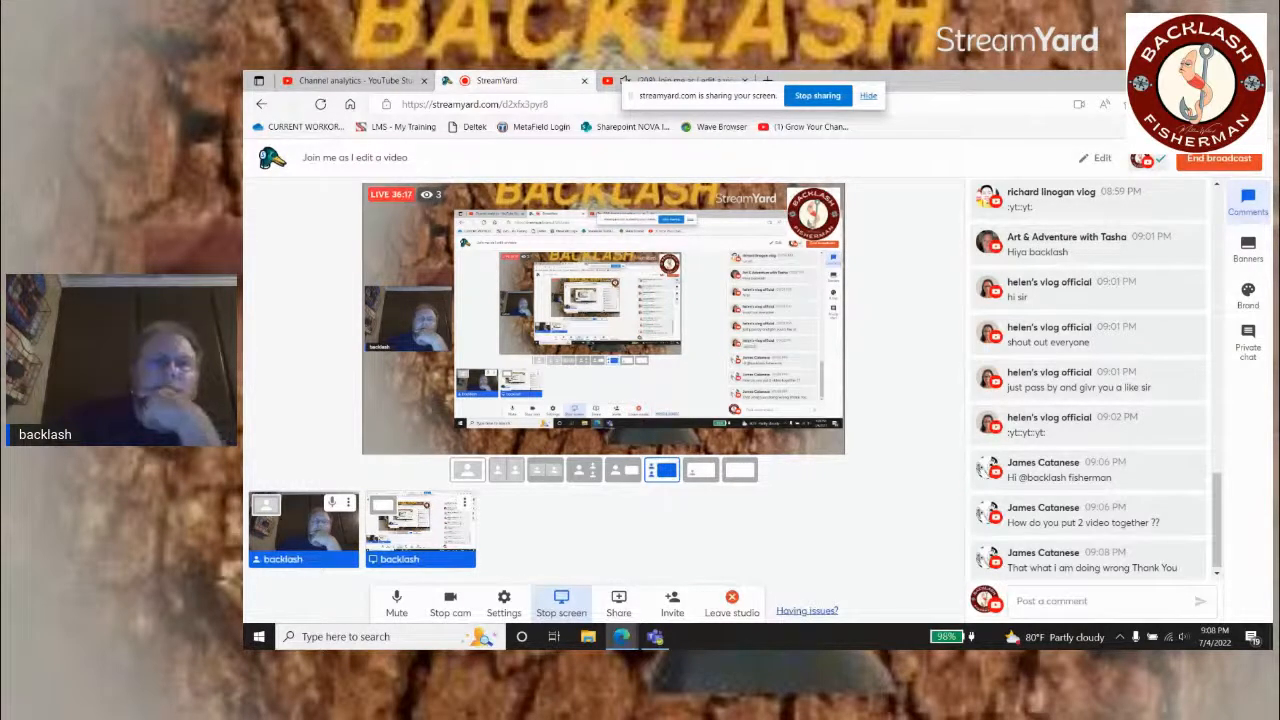
click(1196, 80)
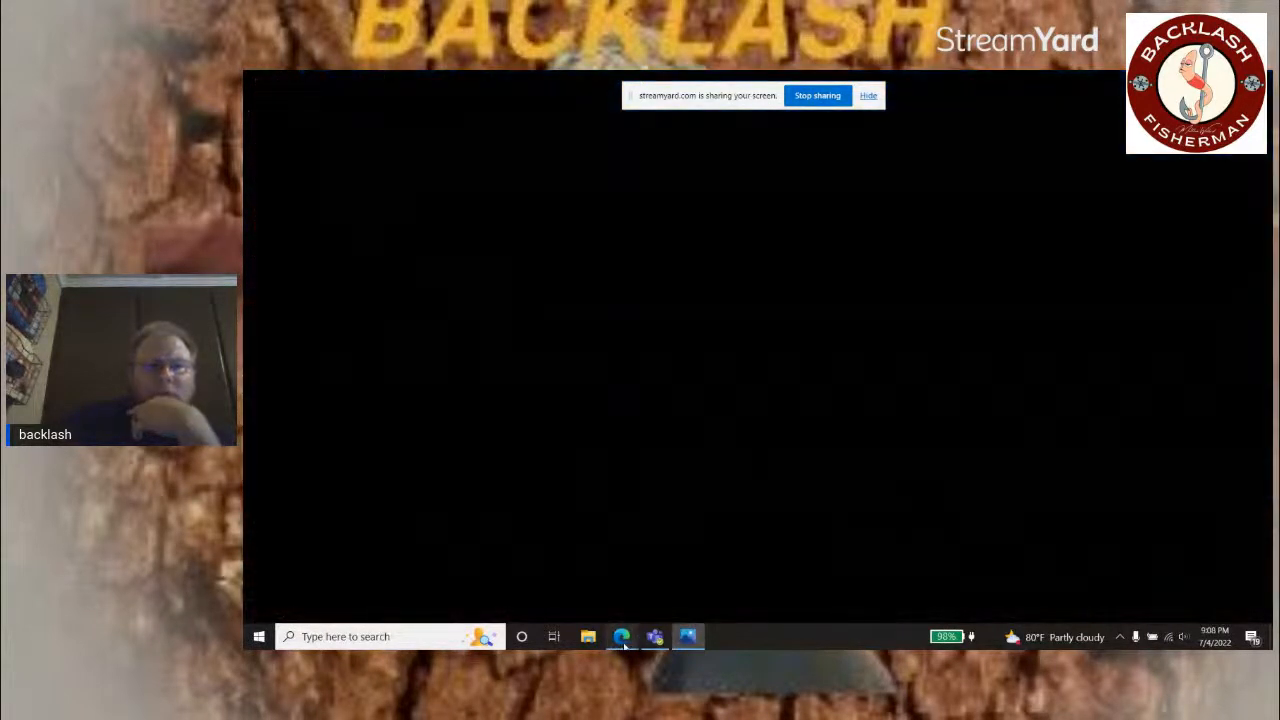
click(623, 643)
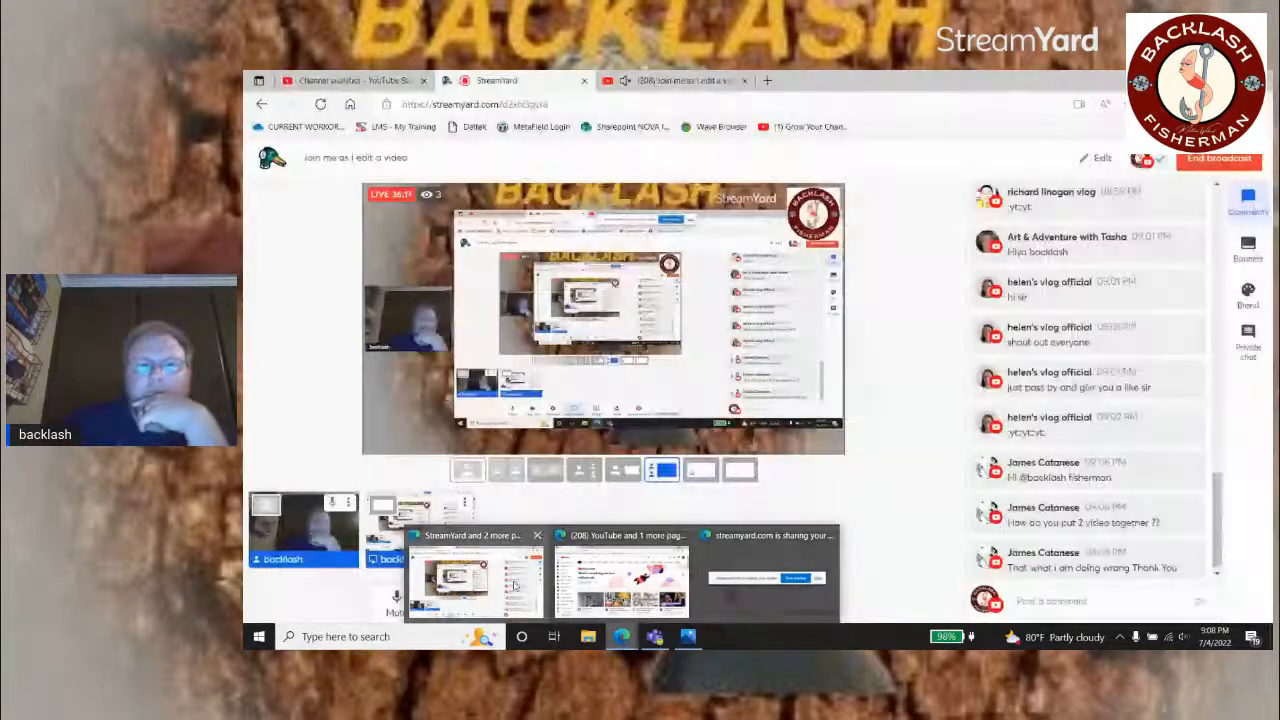
click(515, 585)
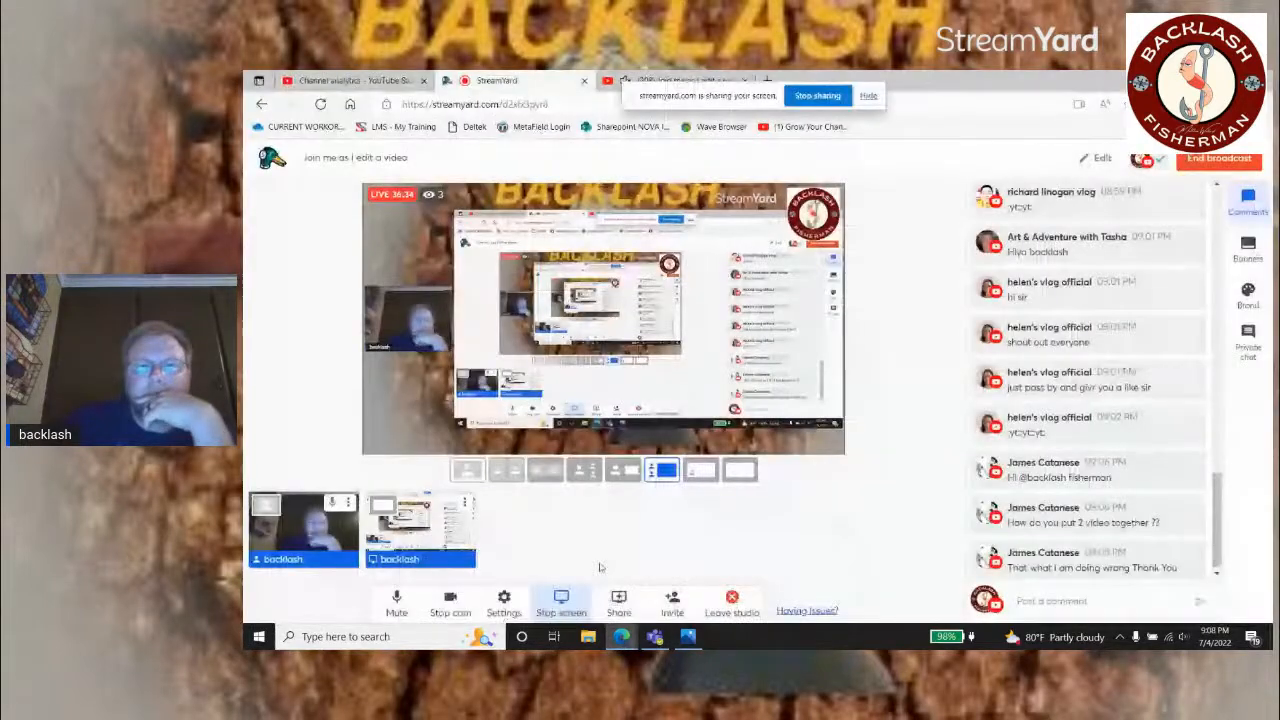
click(688, 640)
click(606, 243)
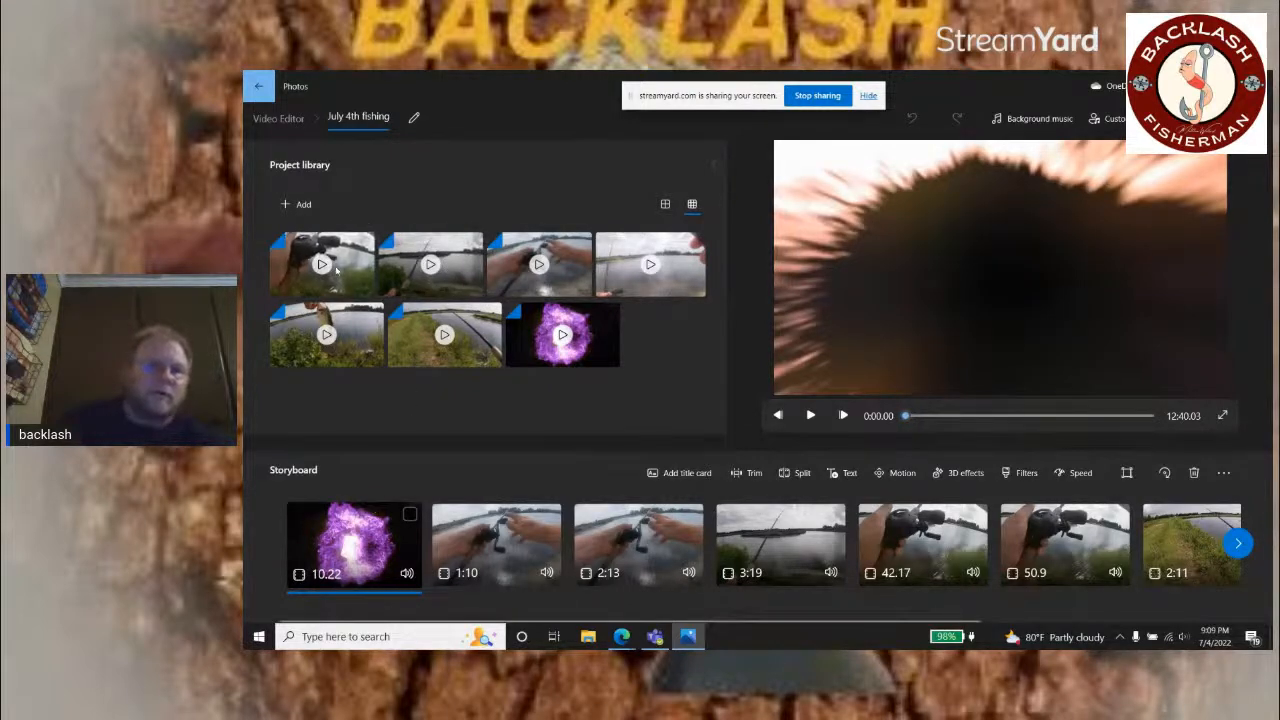
Step: Look over the storyboard and check the opening purple animation clip in the Trim tool, keeping its full length
mouse_move(337, 268)
mouse_down()
mouse_move(535, 567)
mouse_move(915, 530)
mouse_move(1230, 530)
mouse_move(977, 338)
mouse_move(440, 262)
mouse_move(357, 272)
mouse_up()
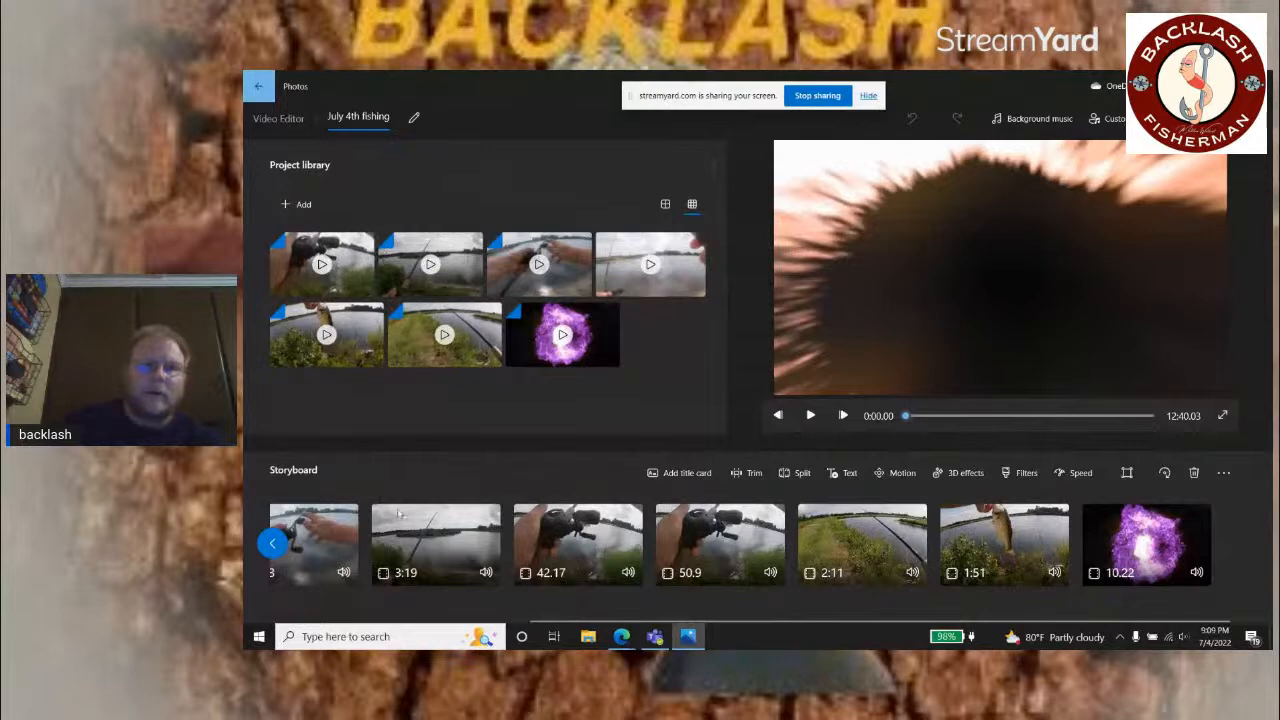
click(271, 543)
click(271, 543)
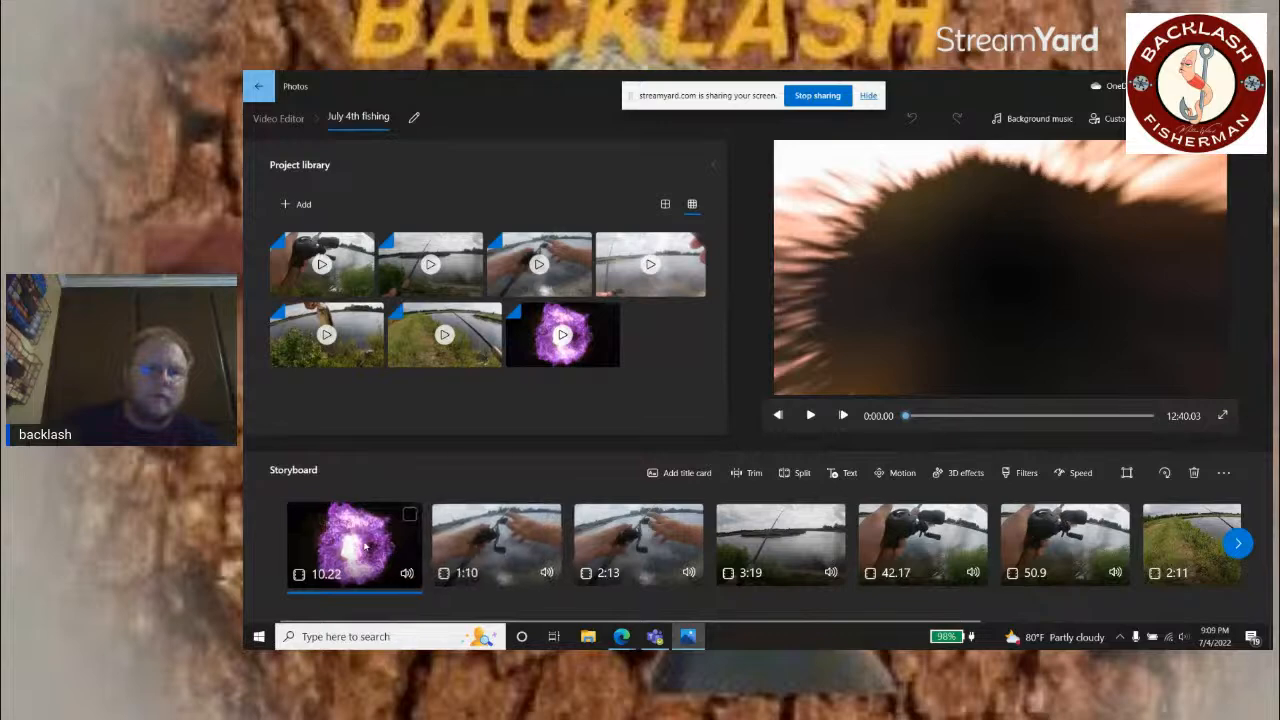
click(748, 472)
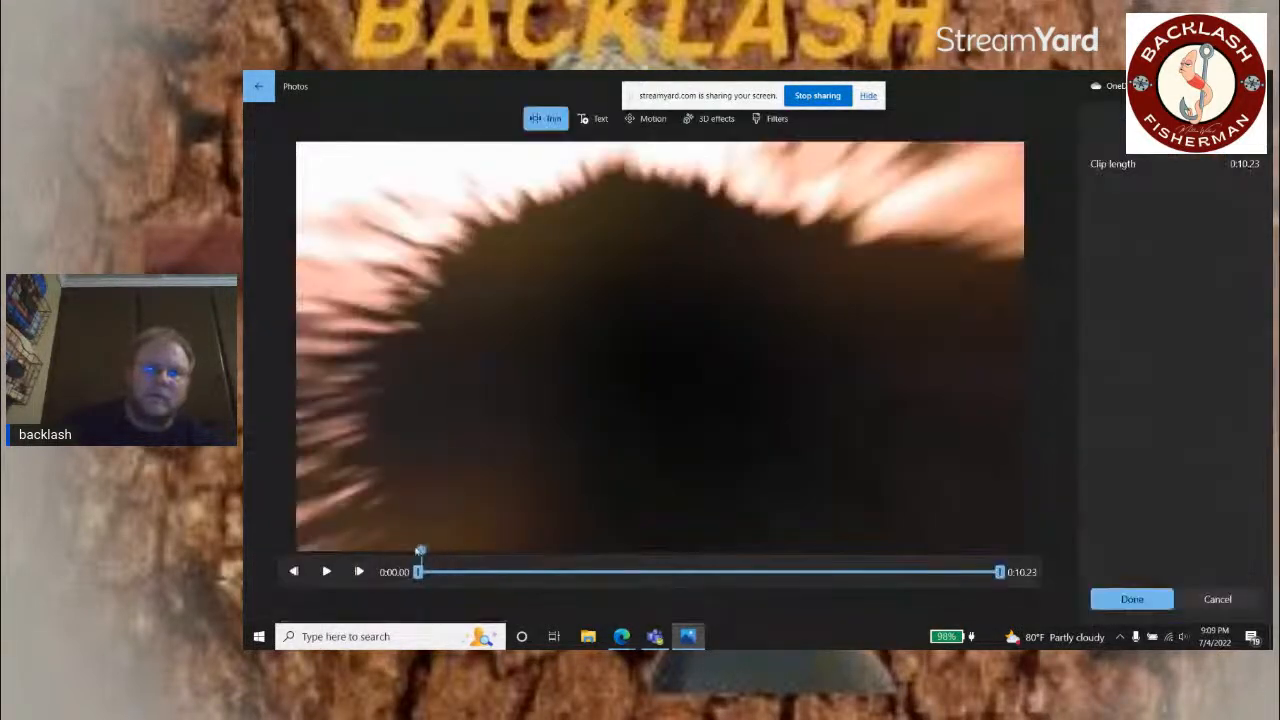
mouse_move(422, 551)
mouse_down()
mouse_move(780, 558)
mouse_move(491, 558)
mouse_move(420, 542)
mouse_up()
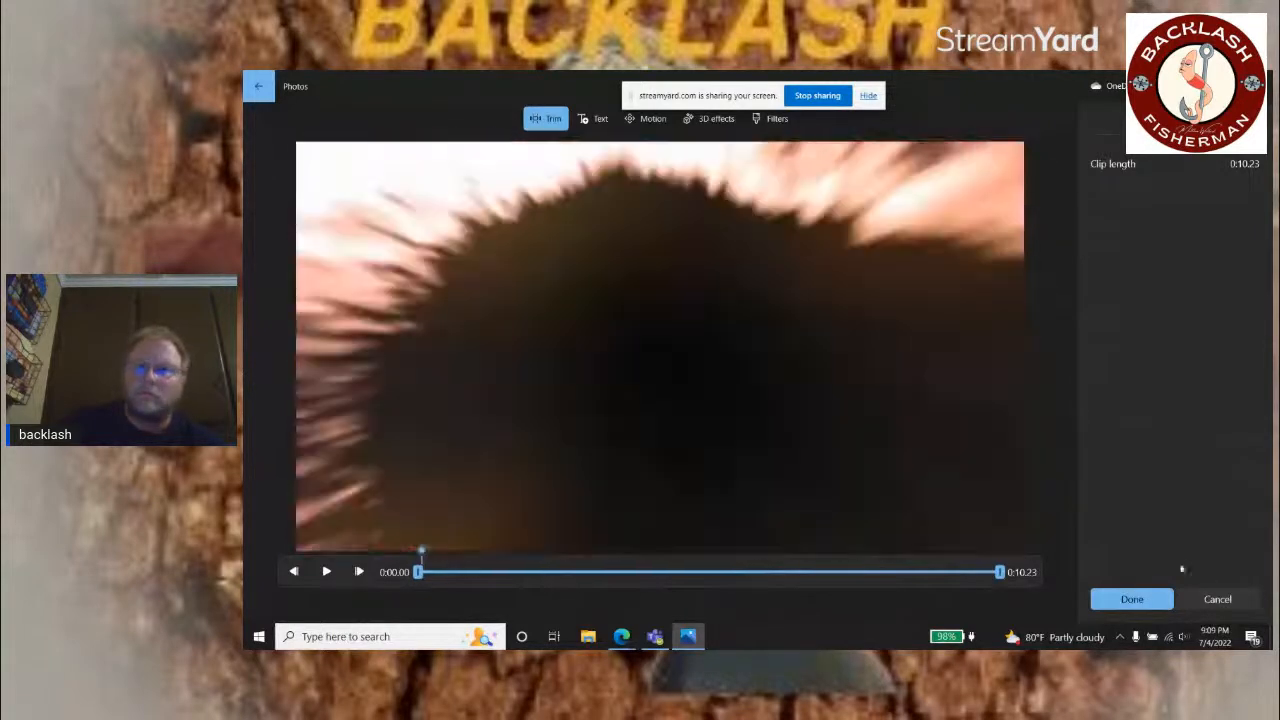
click(1149, 606)
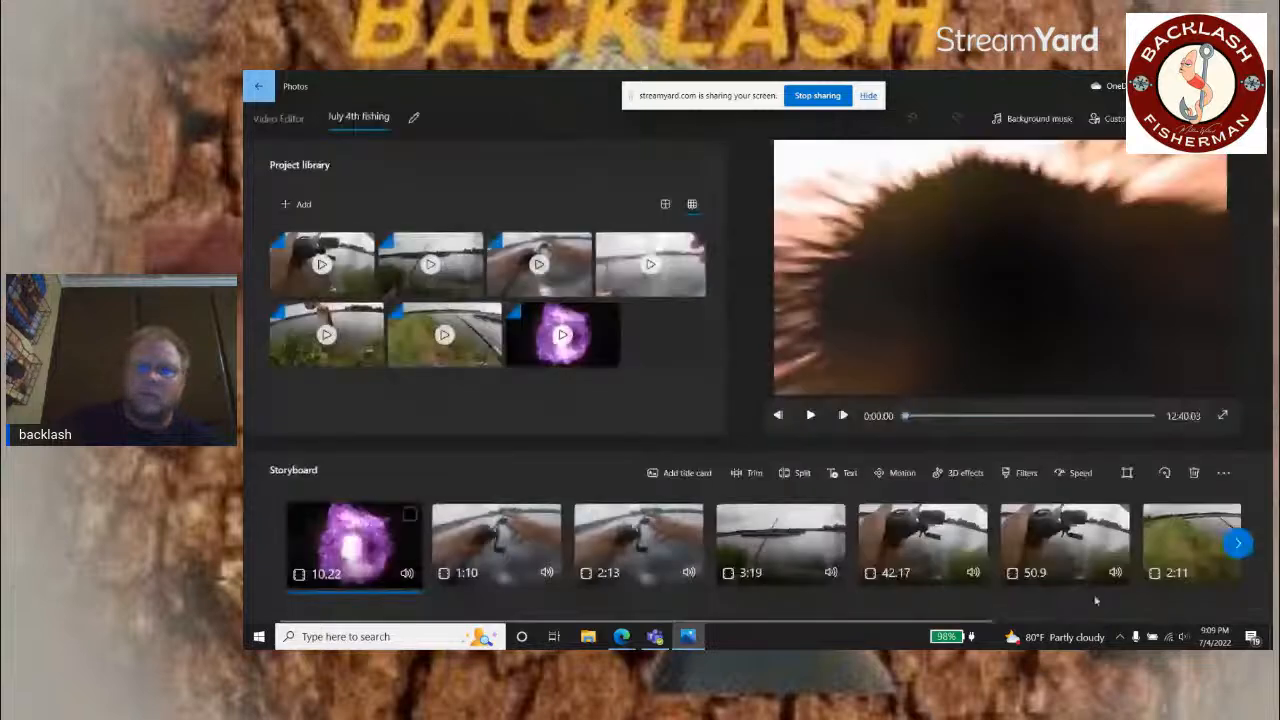
Step: Preview the fishing clips along the storyboard in order, through to the 1:51 fish clip before the closing animation
click(520, 540)
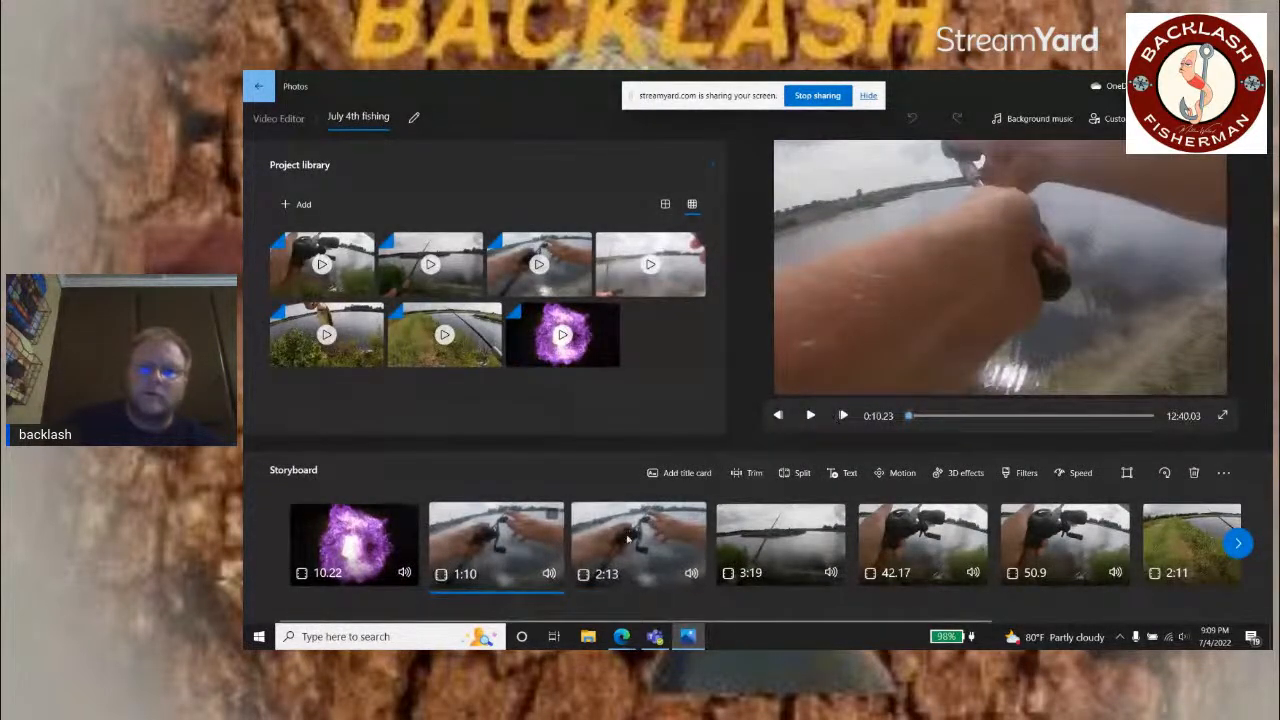
click(780, 540)
click(912, 532)
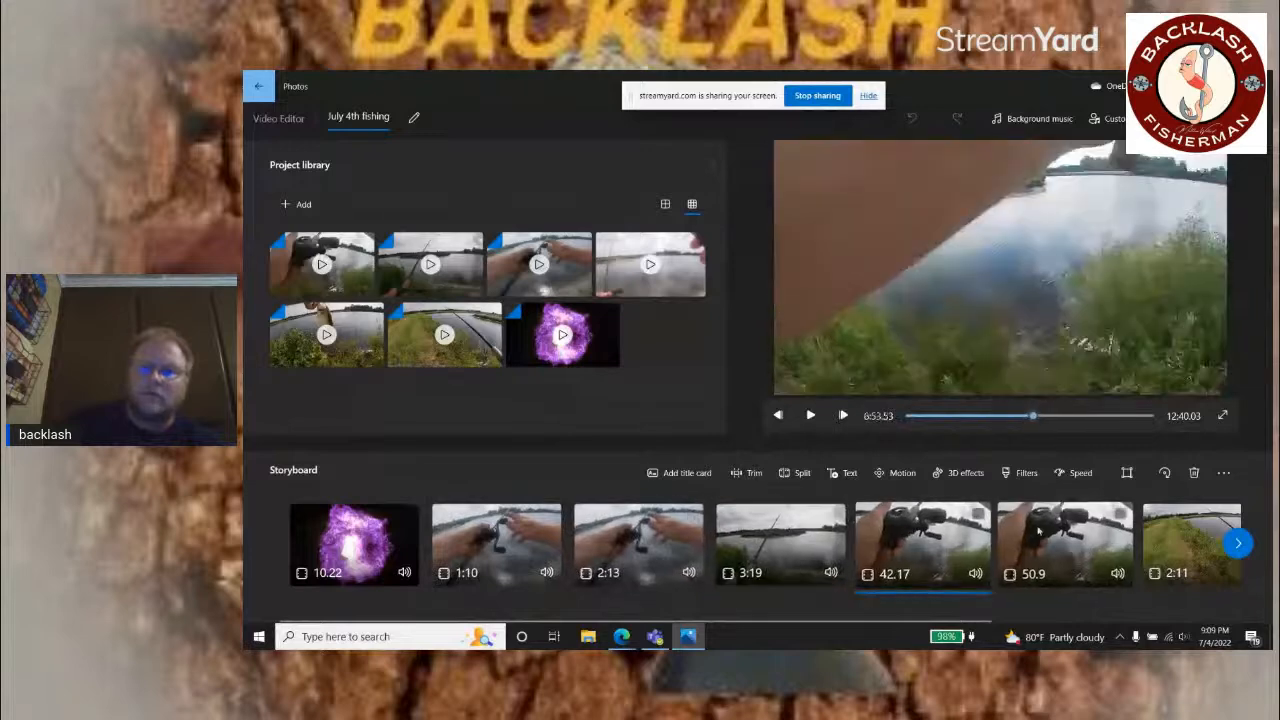
click(1062, 526)
click(1188, 518)
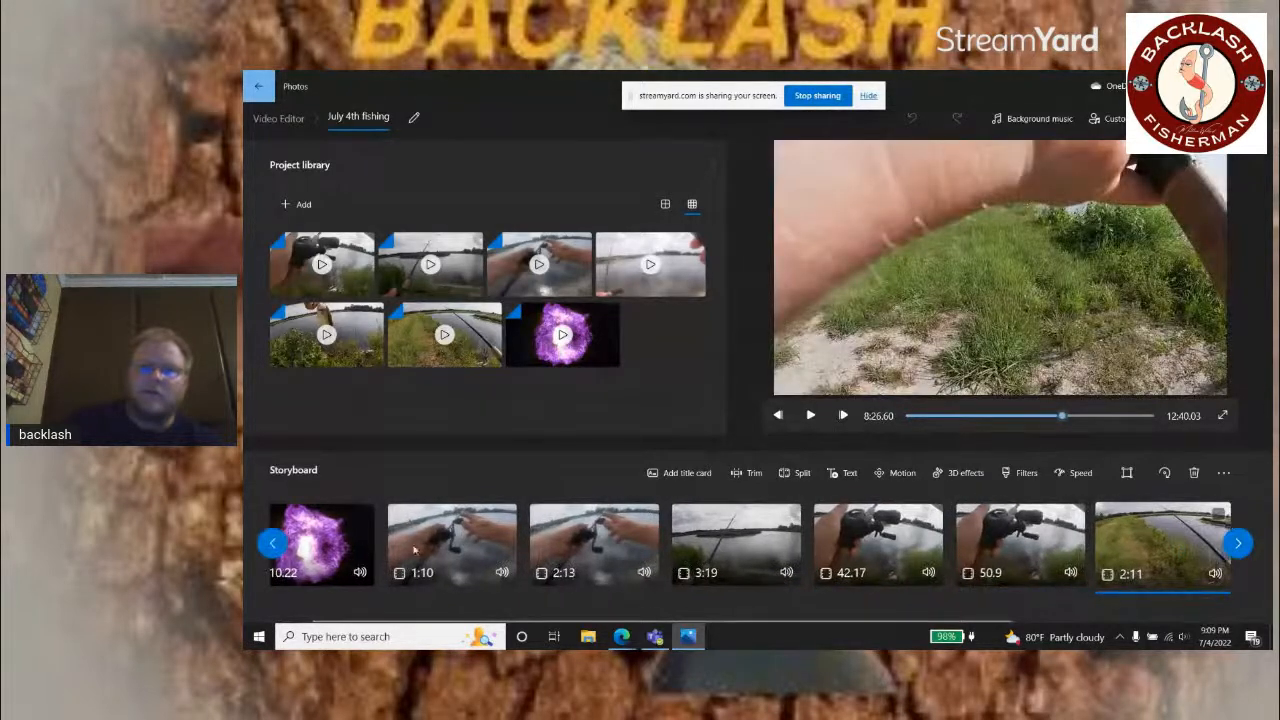
click(470, 535)
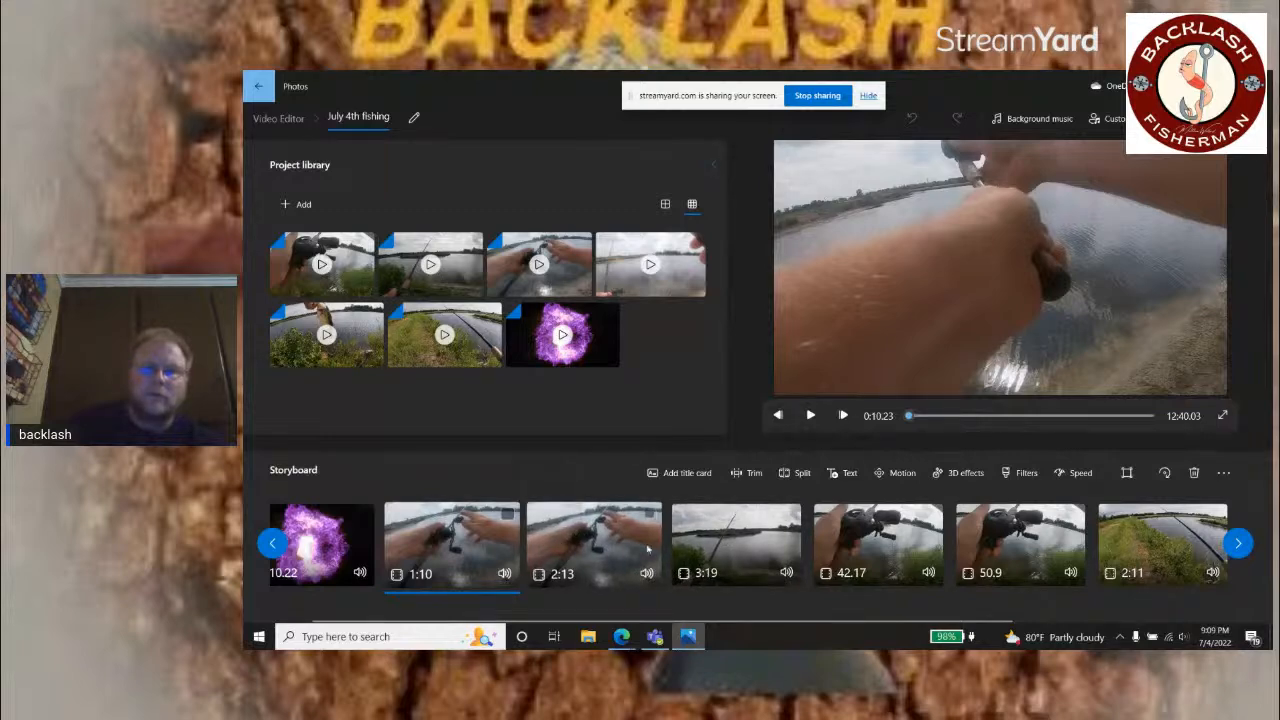
click(563, 535)
click(738, 538)
click(850, 540)
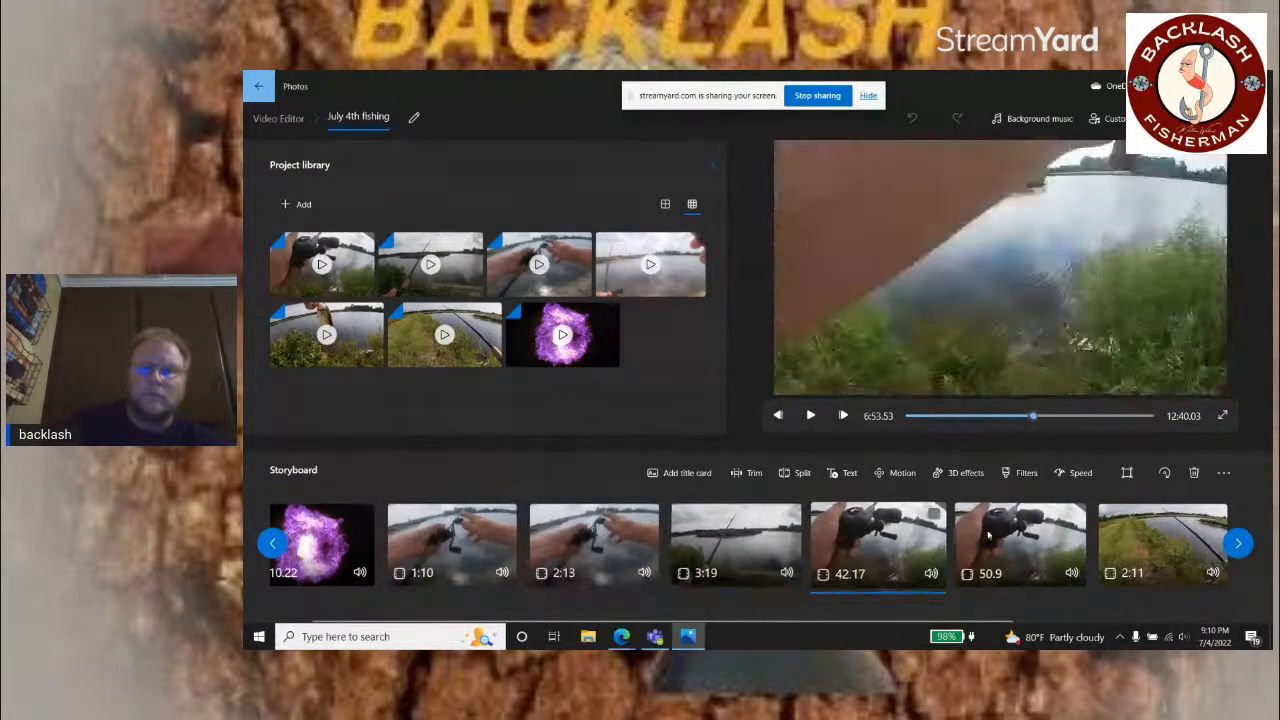
click(1015, 540)
click(1153, 541)
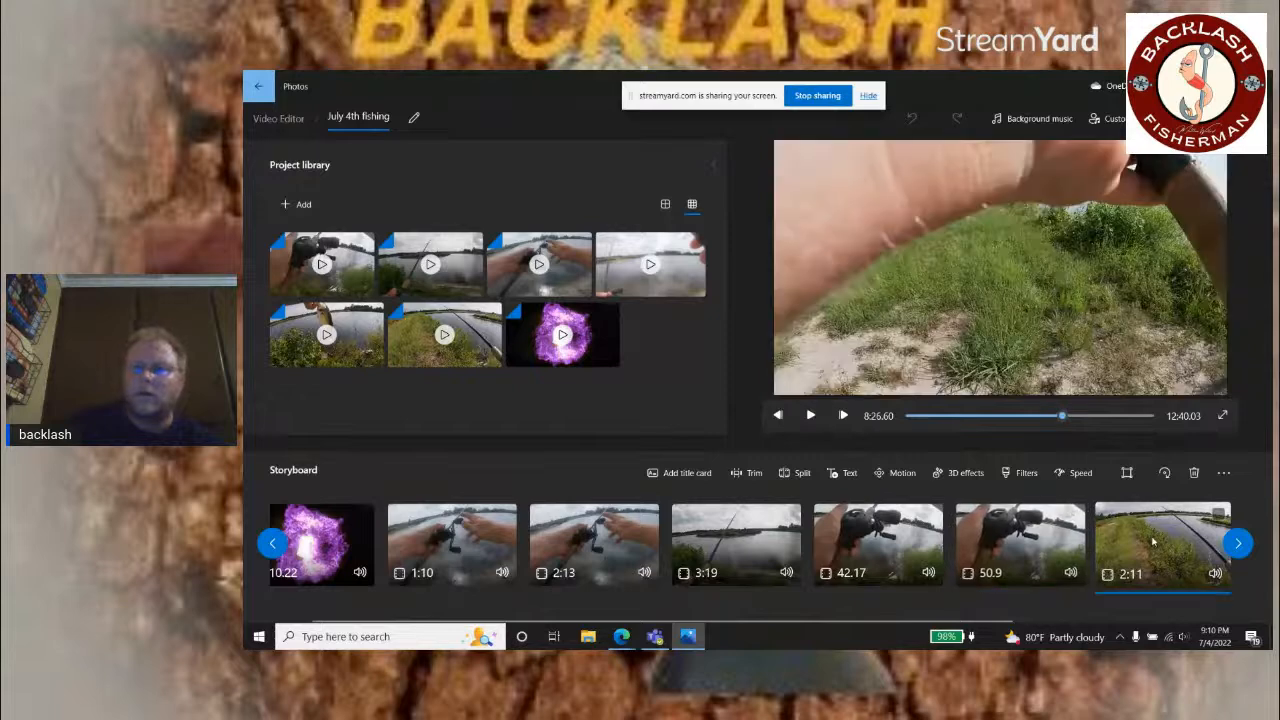
click(1238, 543)
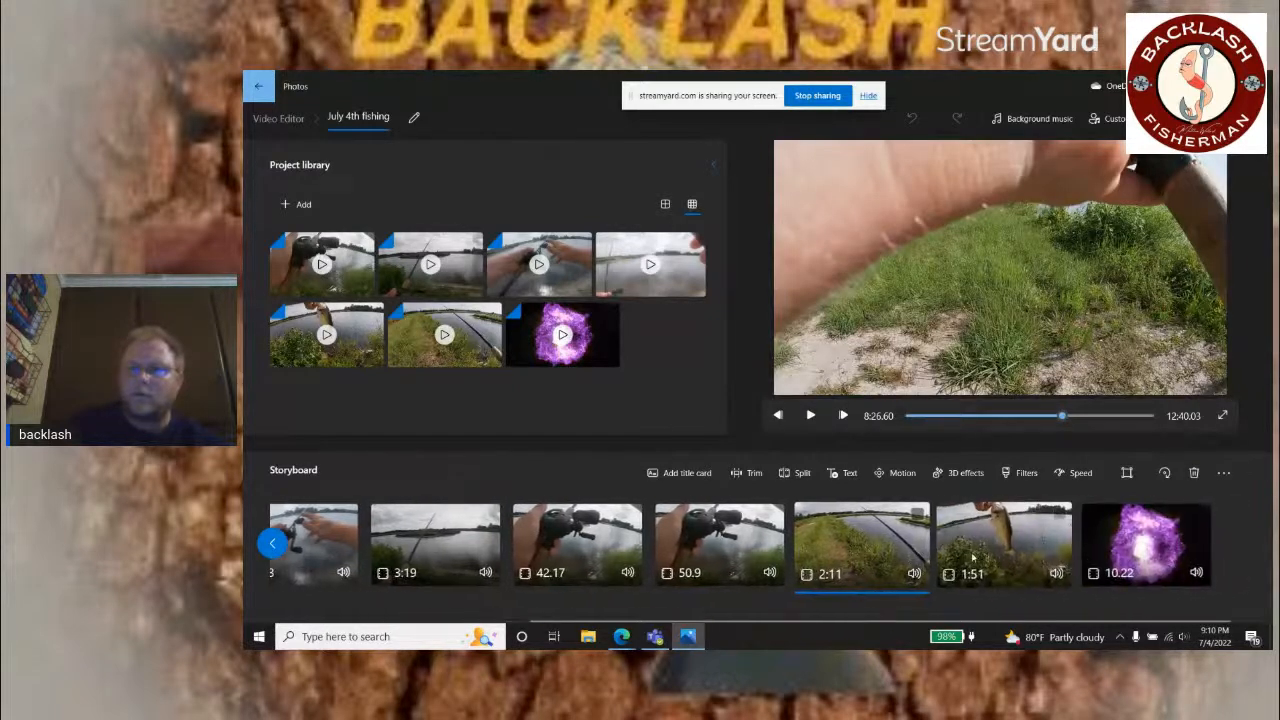
click(1003, 543)
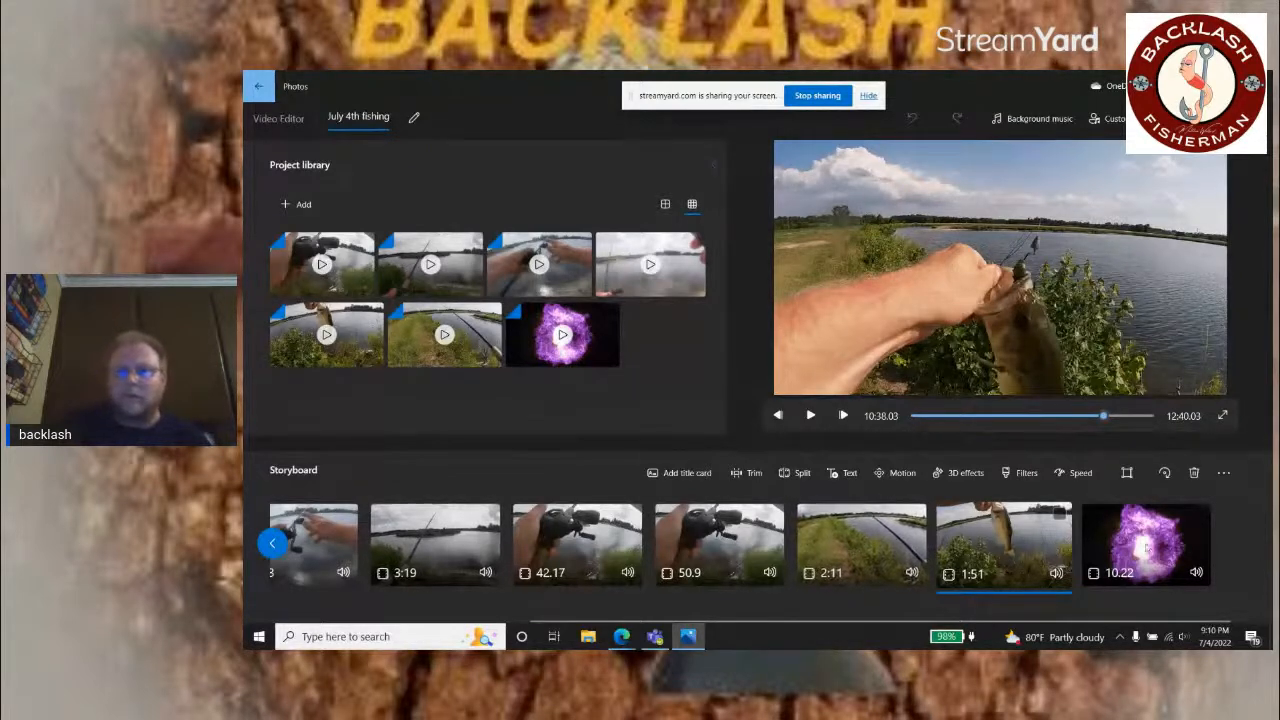
Step: Export the reopened project at High 1080p (recommended) quality to the Desktop, replacing the existing July 4th fishing.mp4
click(1208, 118)
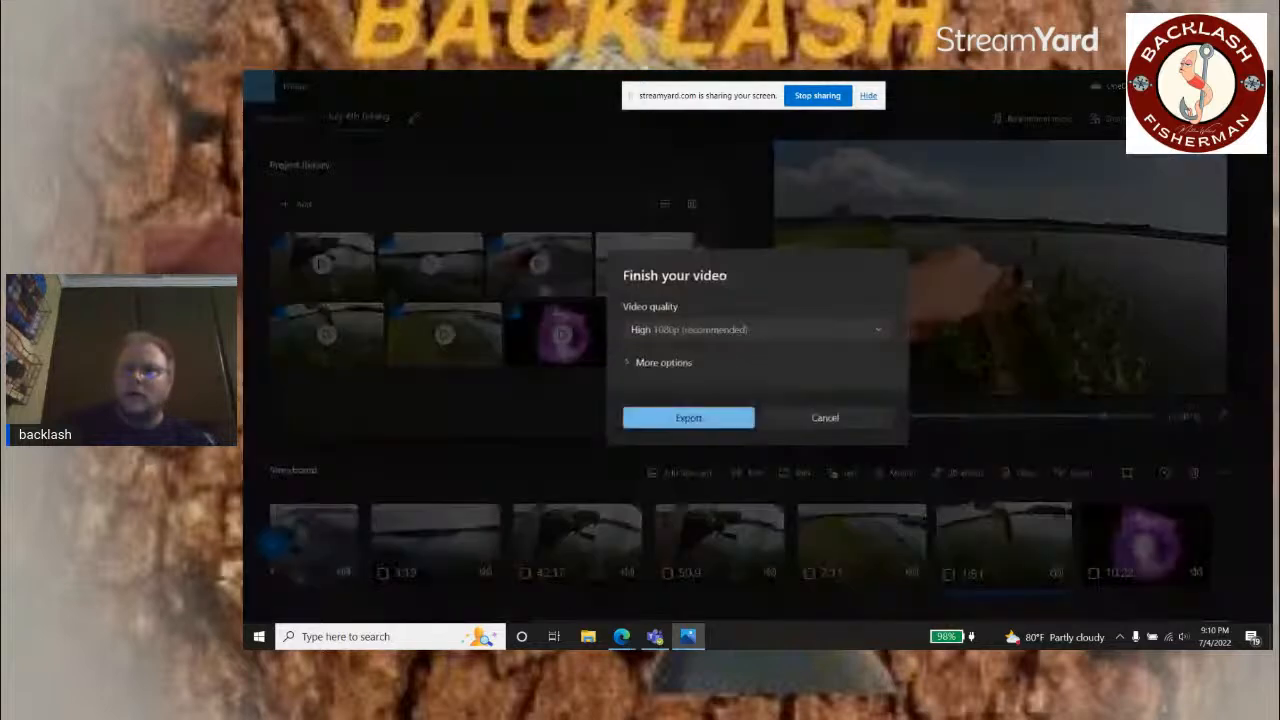
click(684, 418)
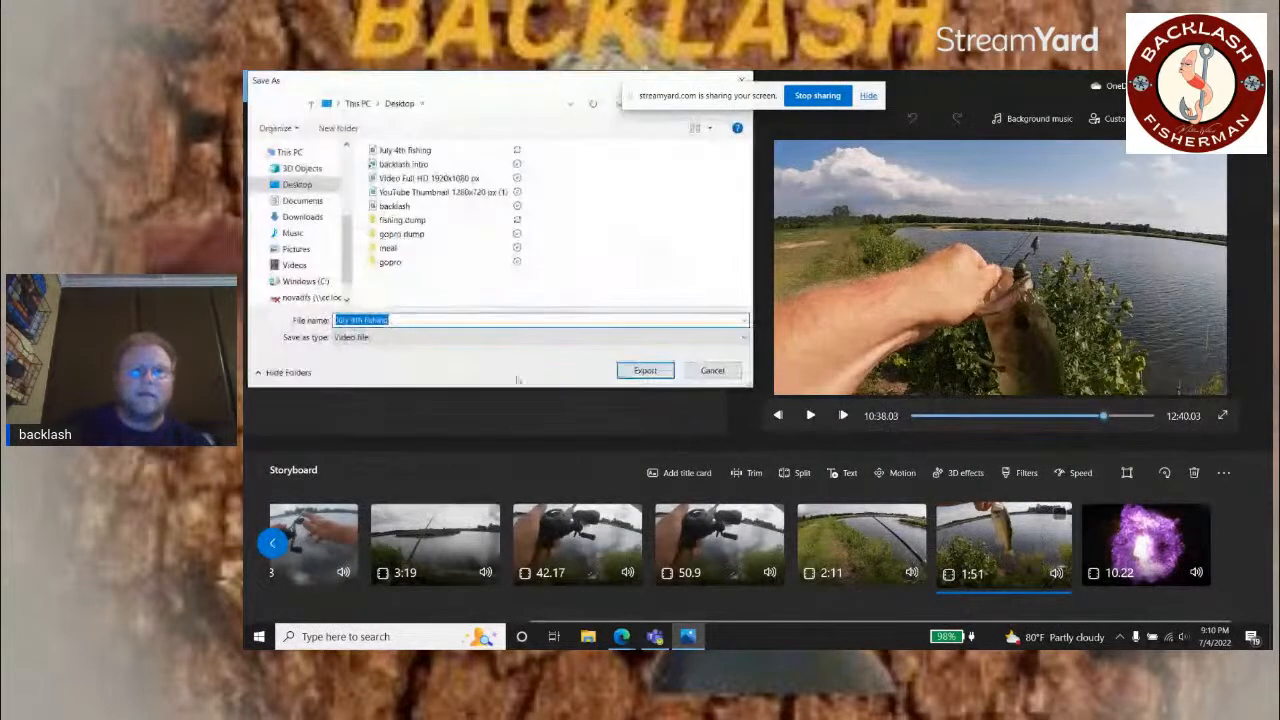
click(645, 370)
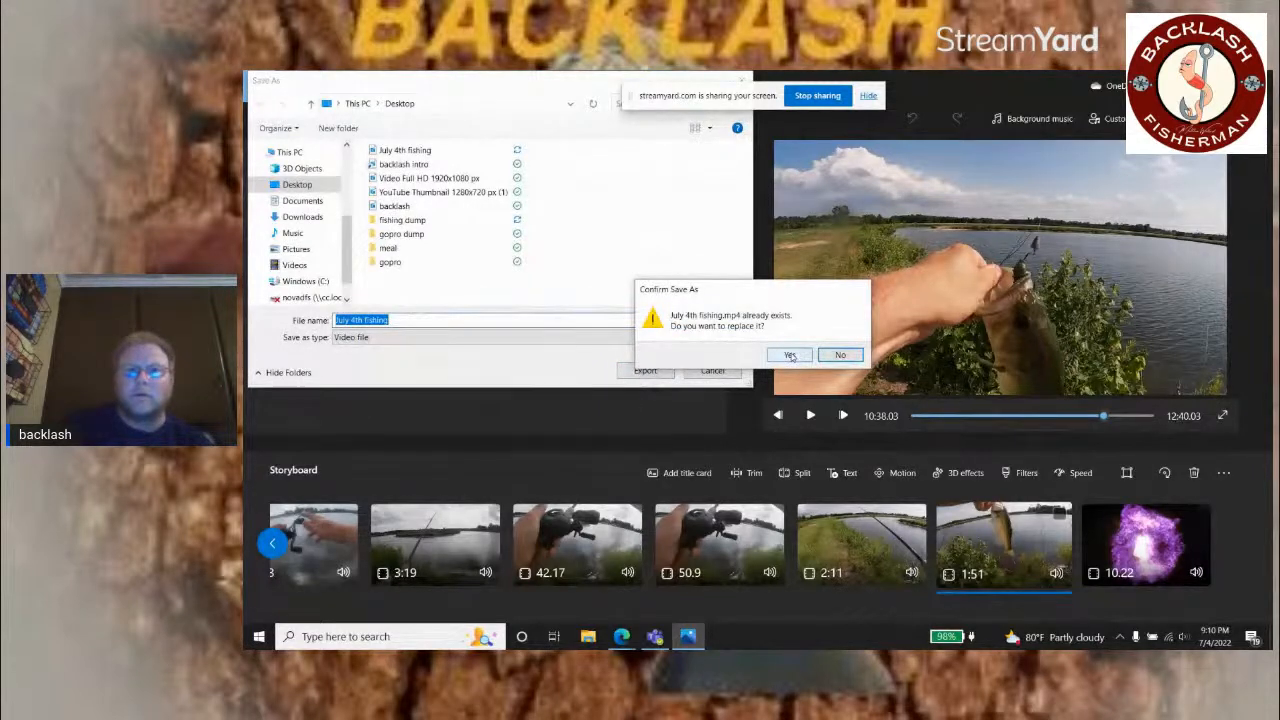
click(790, 356)
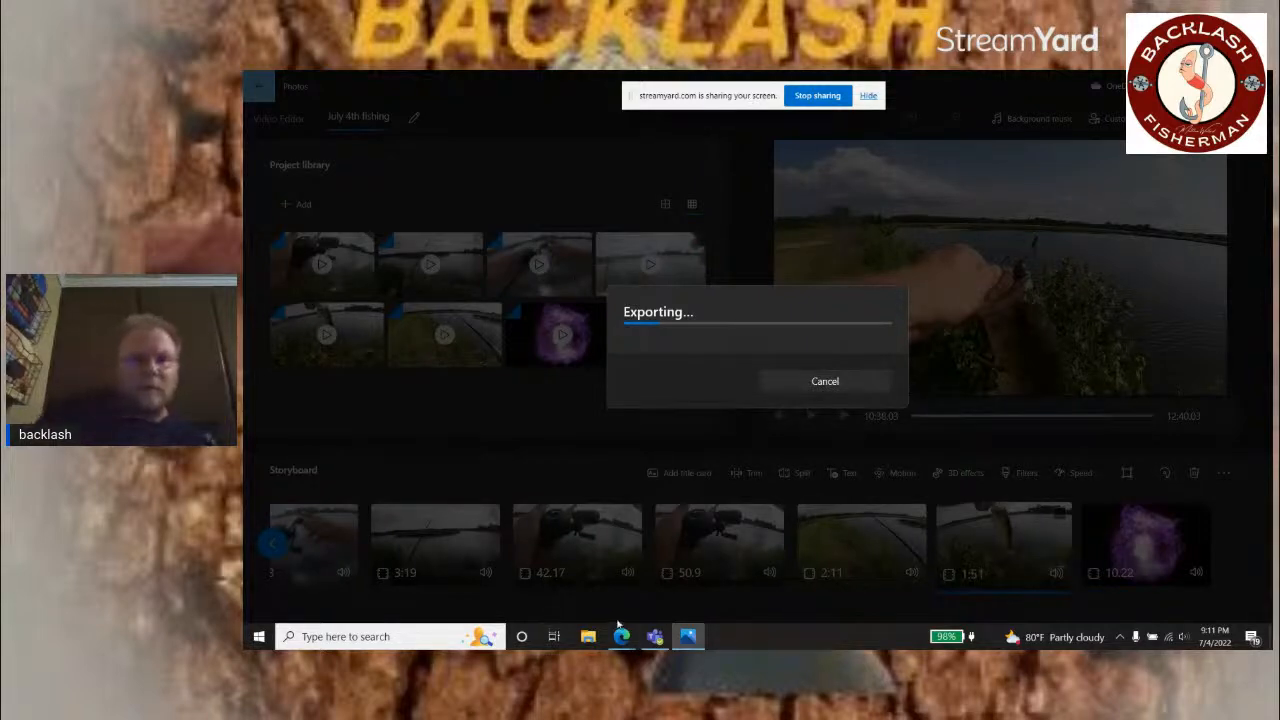
Step: Switch to StreamYard, move the screen-sharing notice aside, and try to play the July 4th fishing video from the desktop
mouse_move(622, 638)
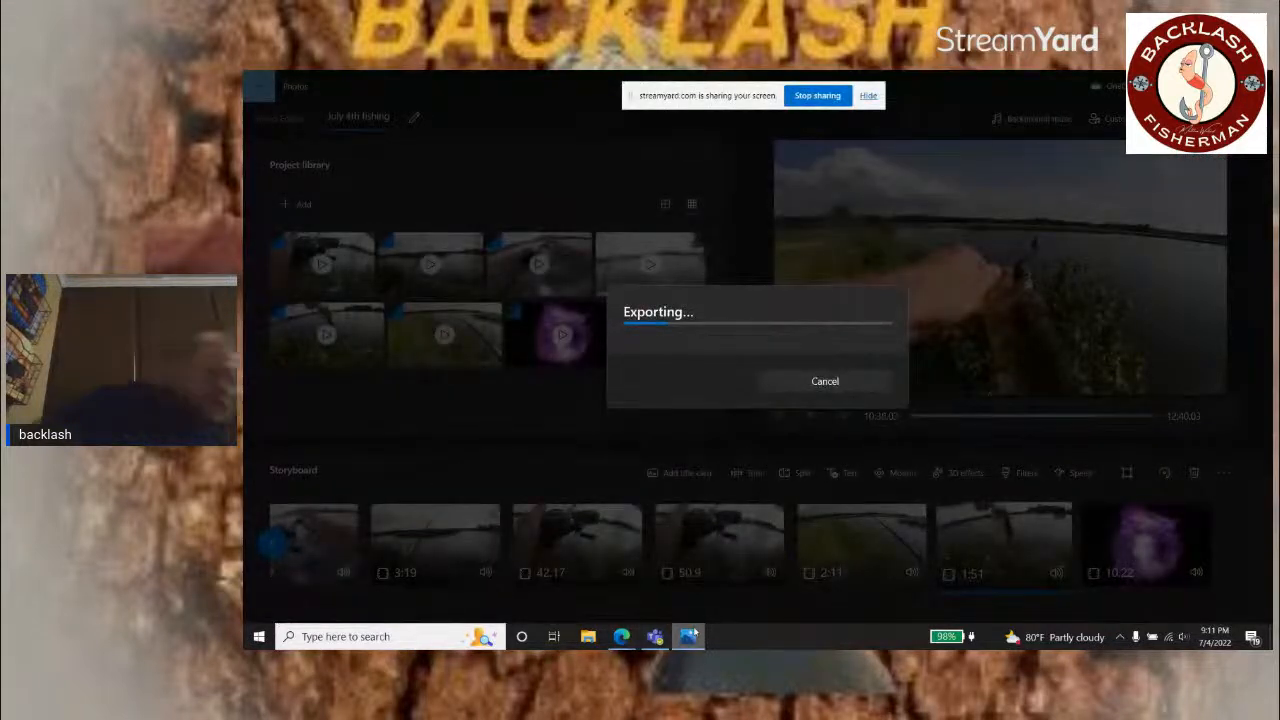
mouse_move(692, 637)
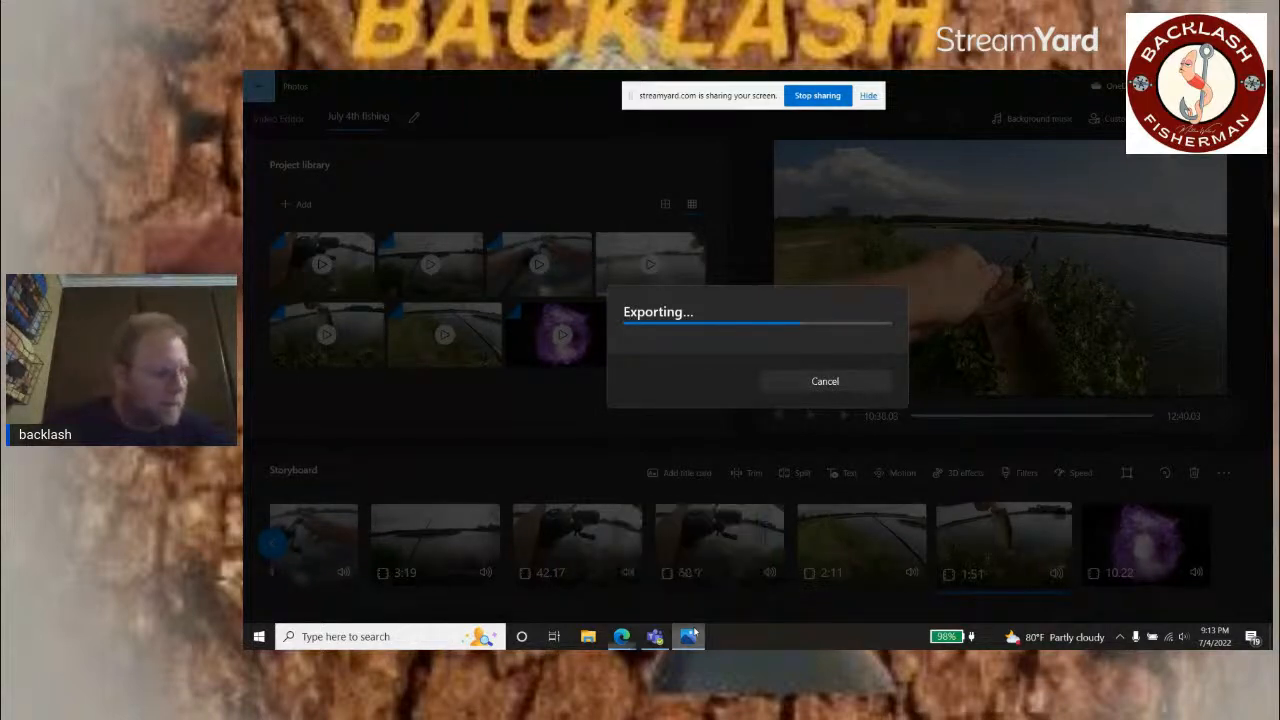
click(694, 632)
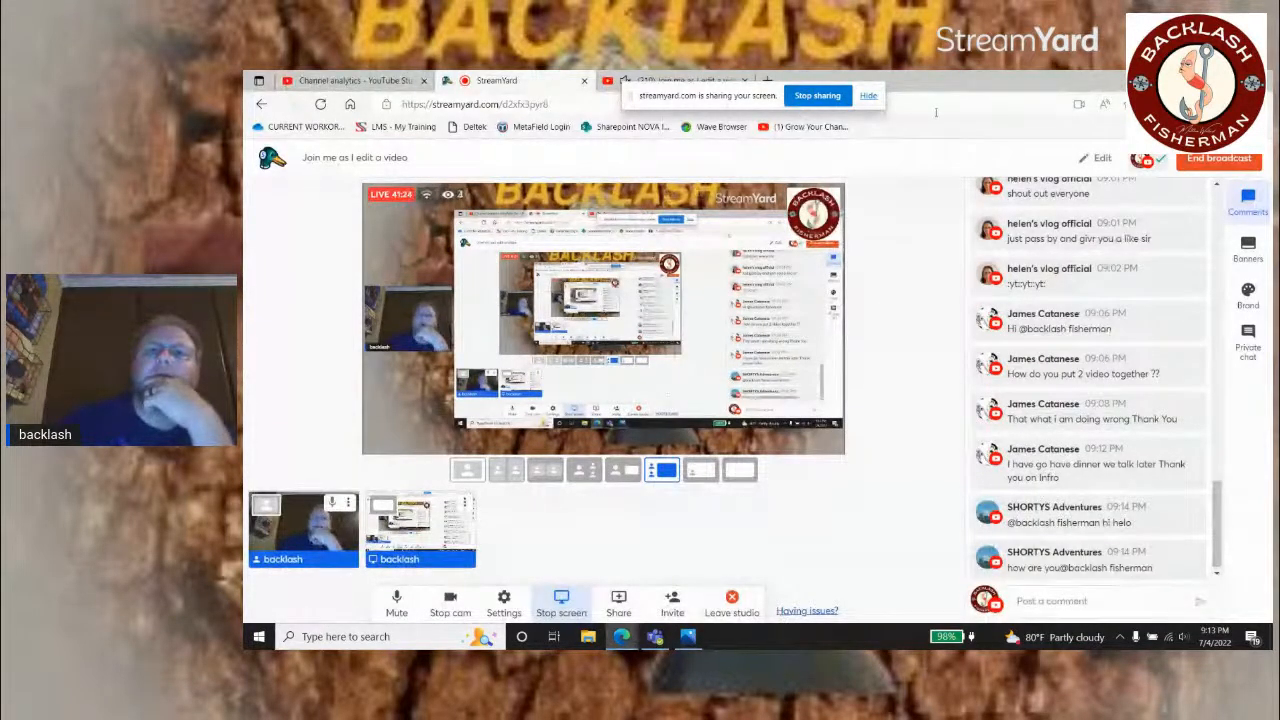
drag(708, 96, 866, 104)
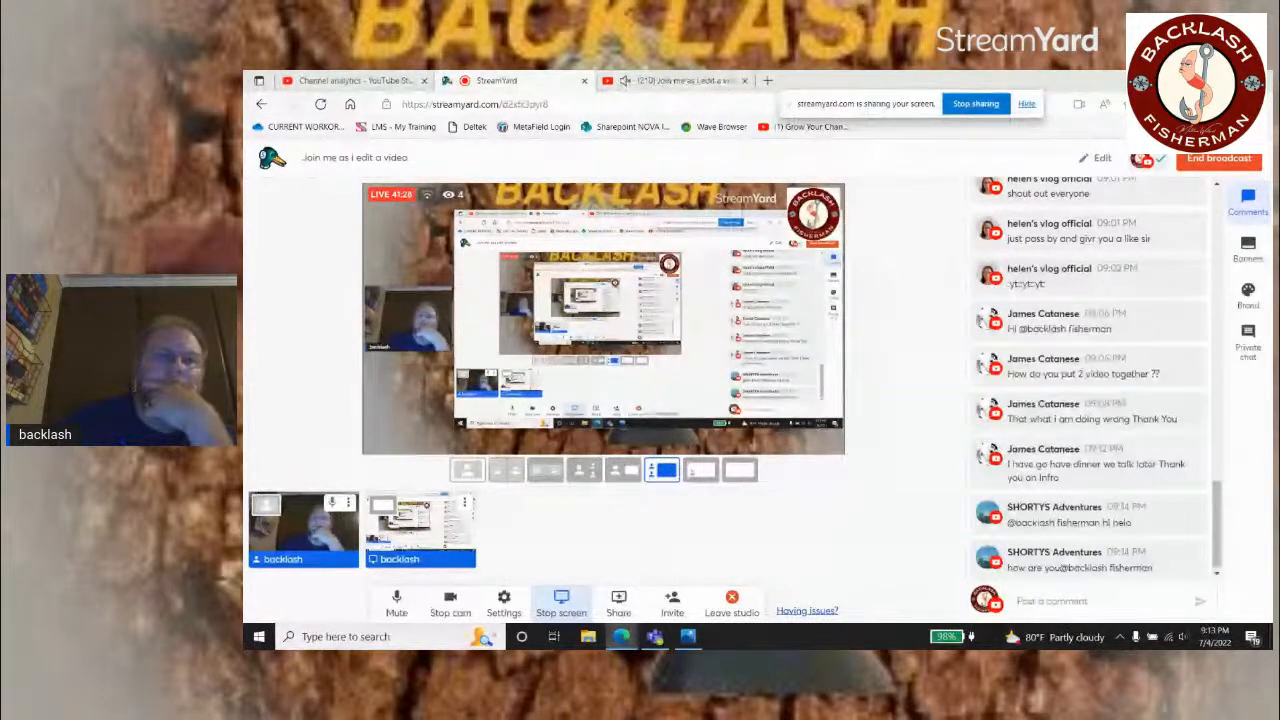
click(1196, 80)
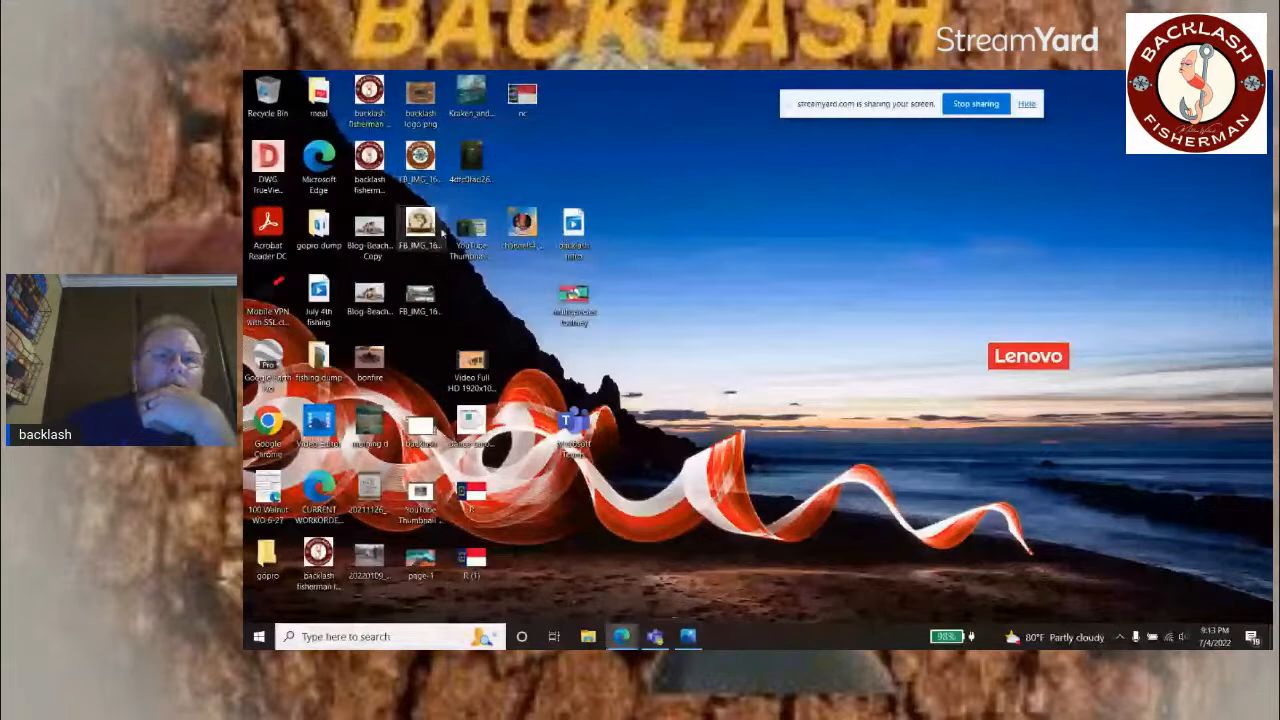
double_click(320, 292)
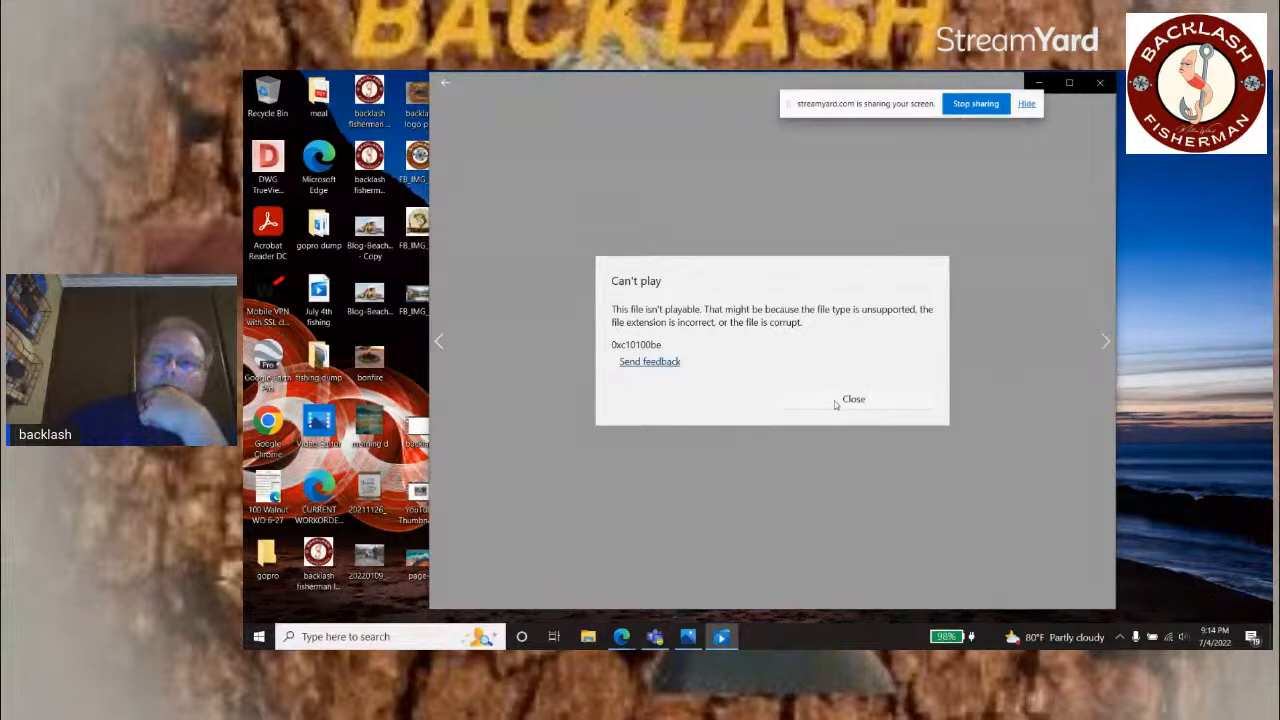
click(850, 399)
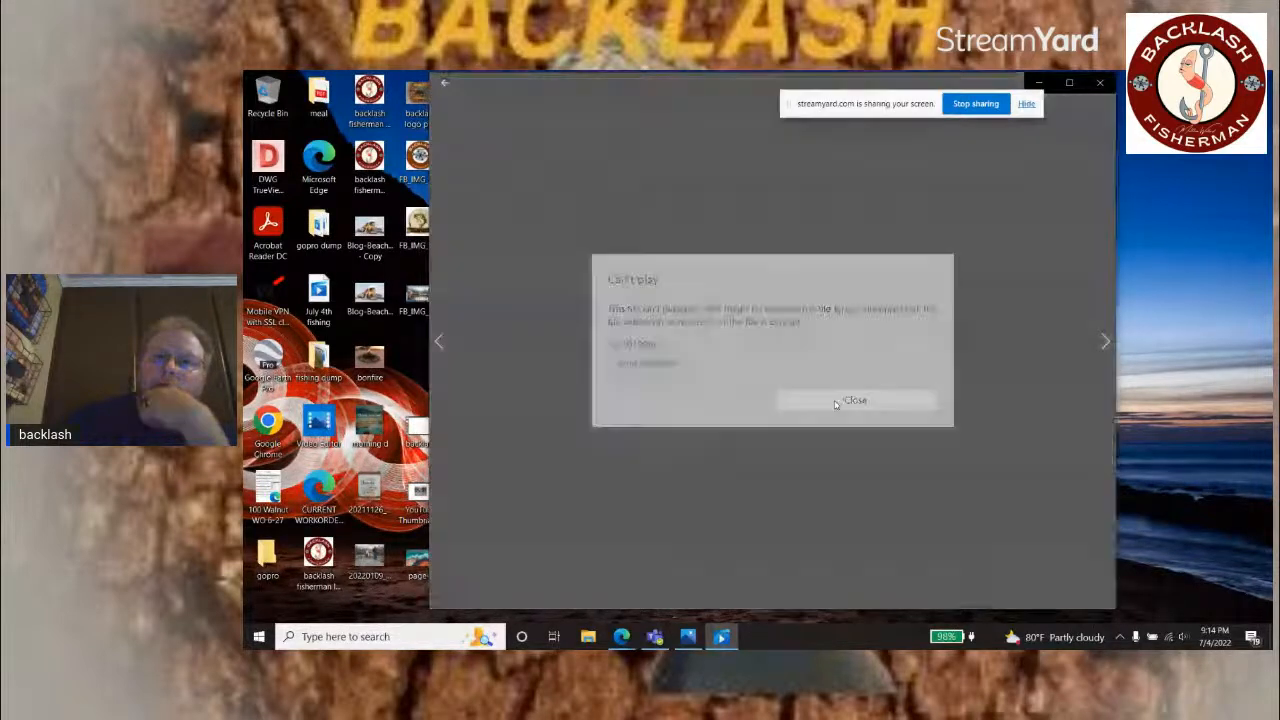
Step: Close the video player and delete the unplayable July 4th fishing video from the desktop
click(1100, 82)
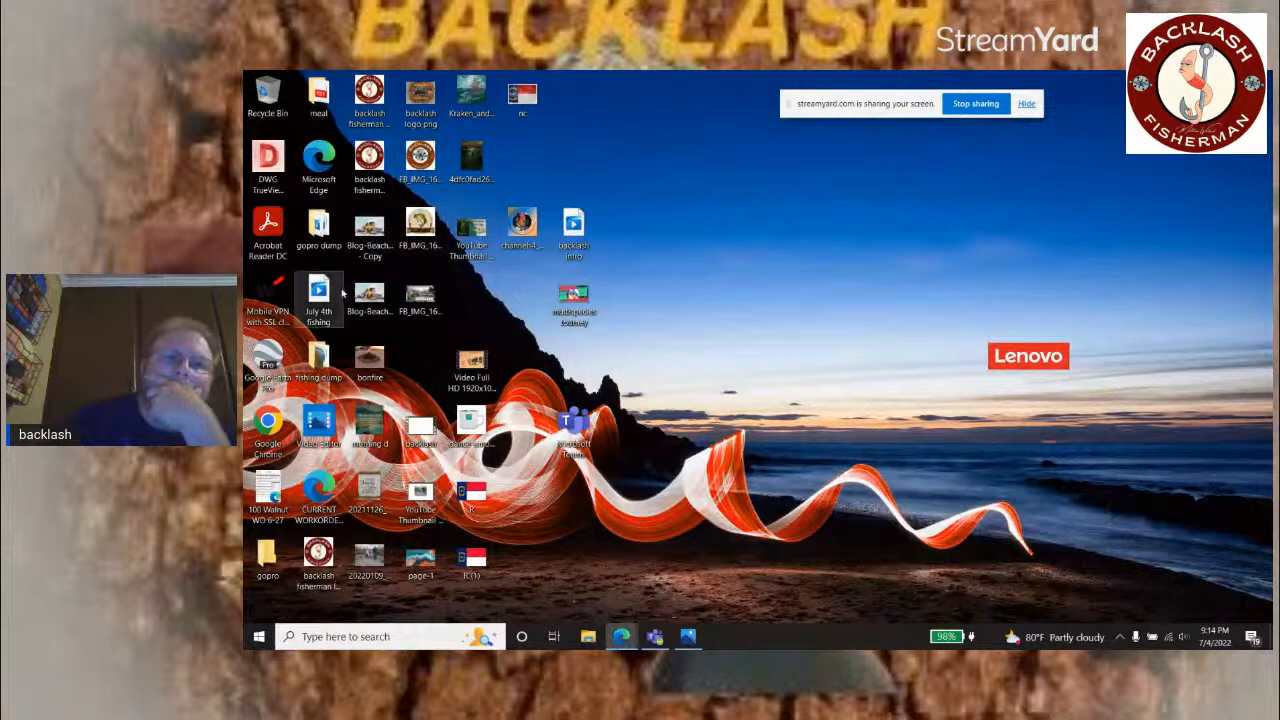
right_click(330, 289)
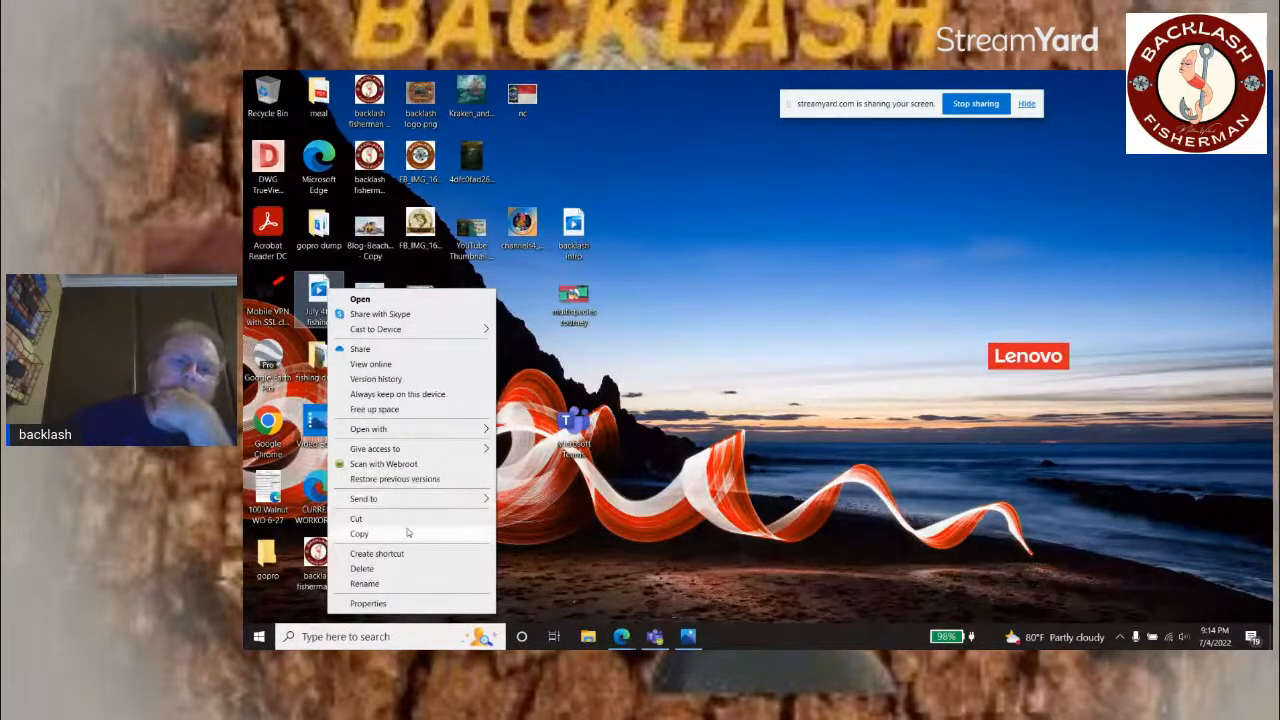
click(392, 570)
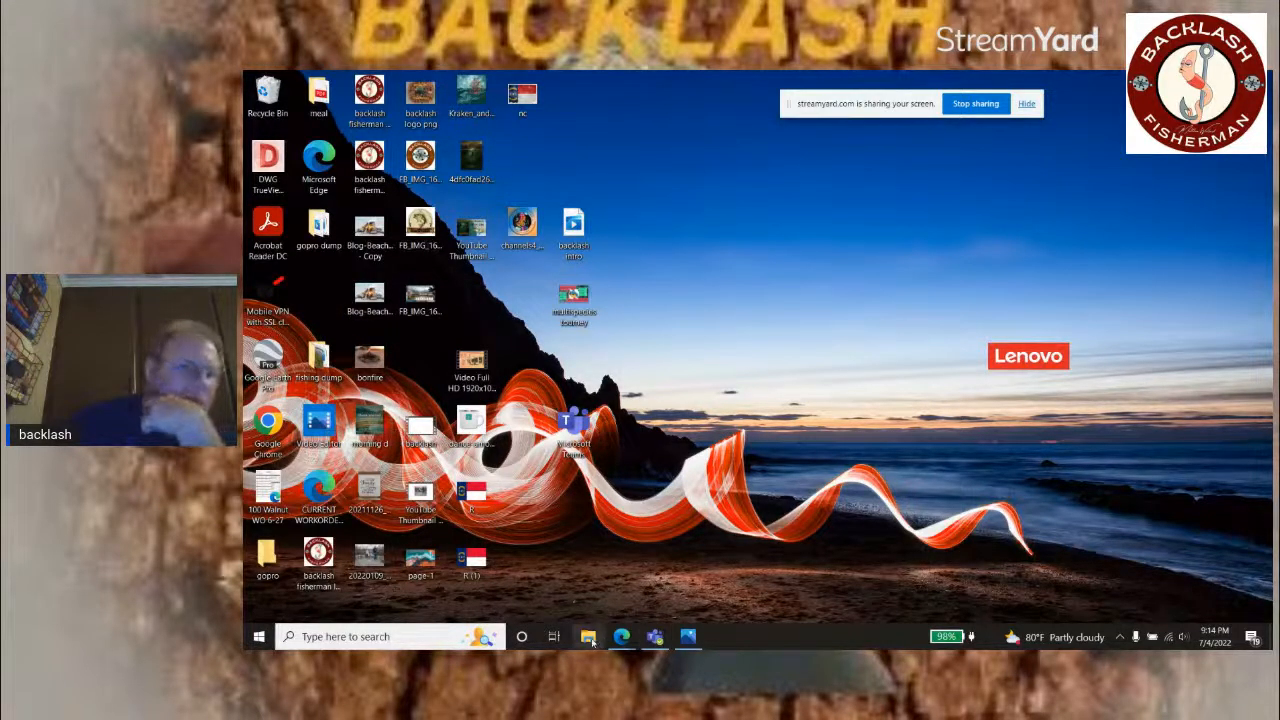
Step: Open File Explorer at Quick access, minimize it, and switch back to the StreamYard browser window
click(589, 637)
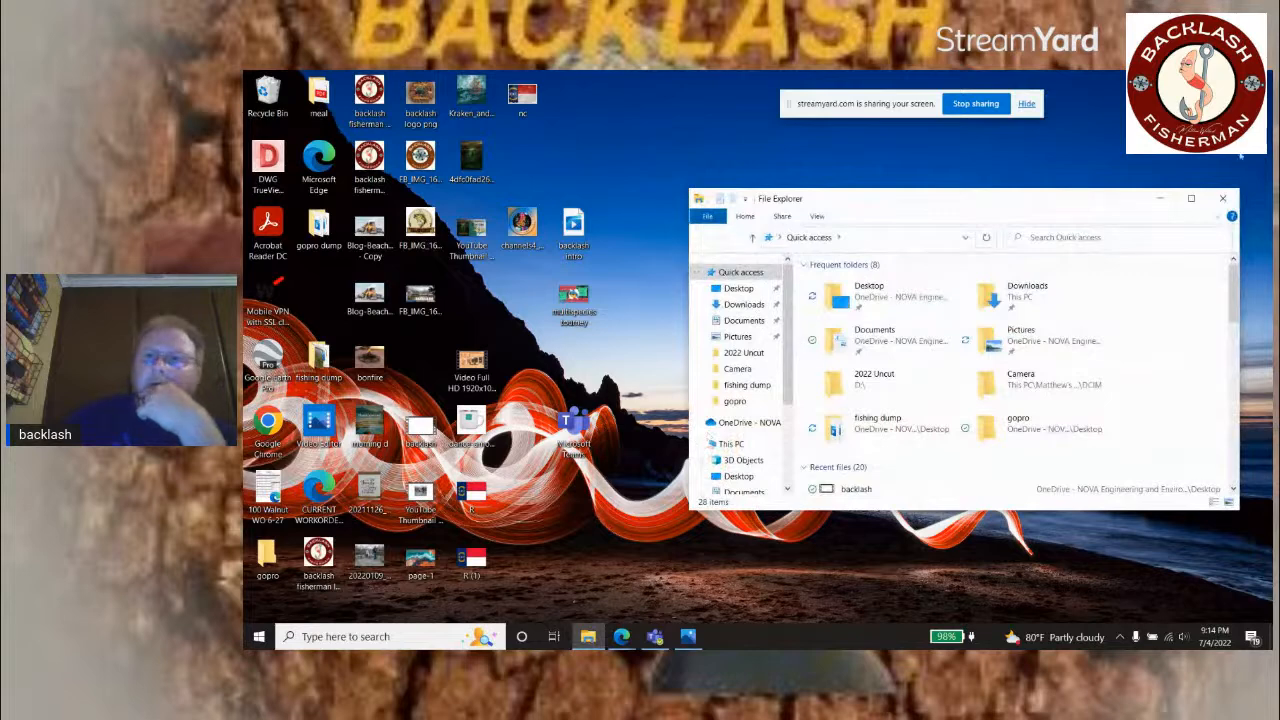
click(1158, 198)
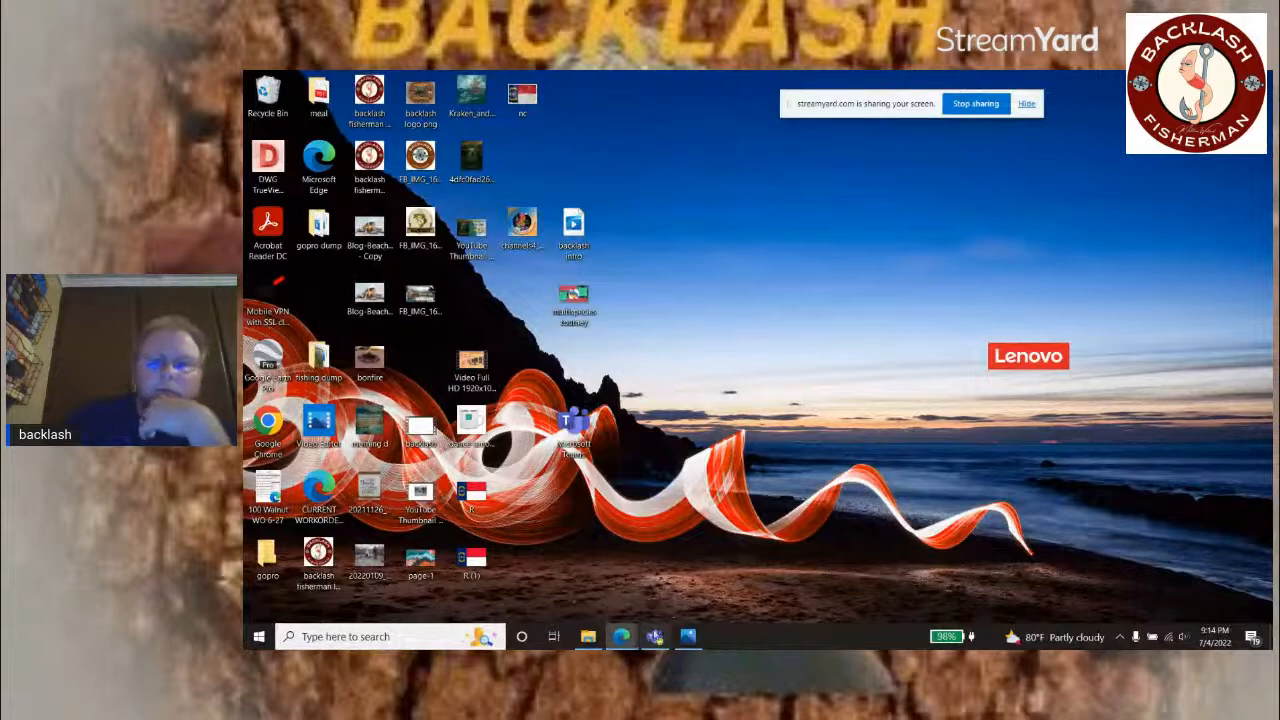
mouse_move(622, 637)
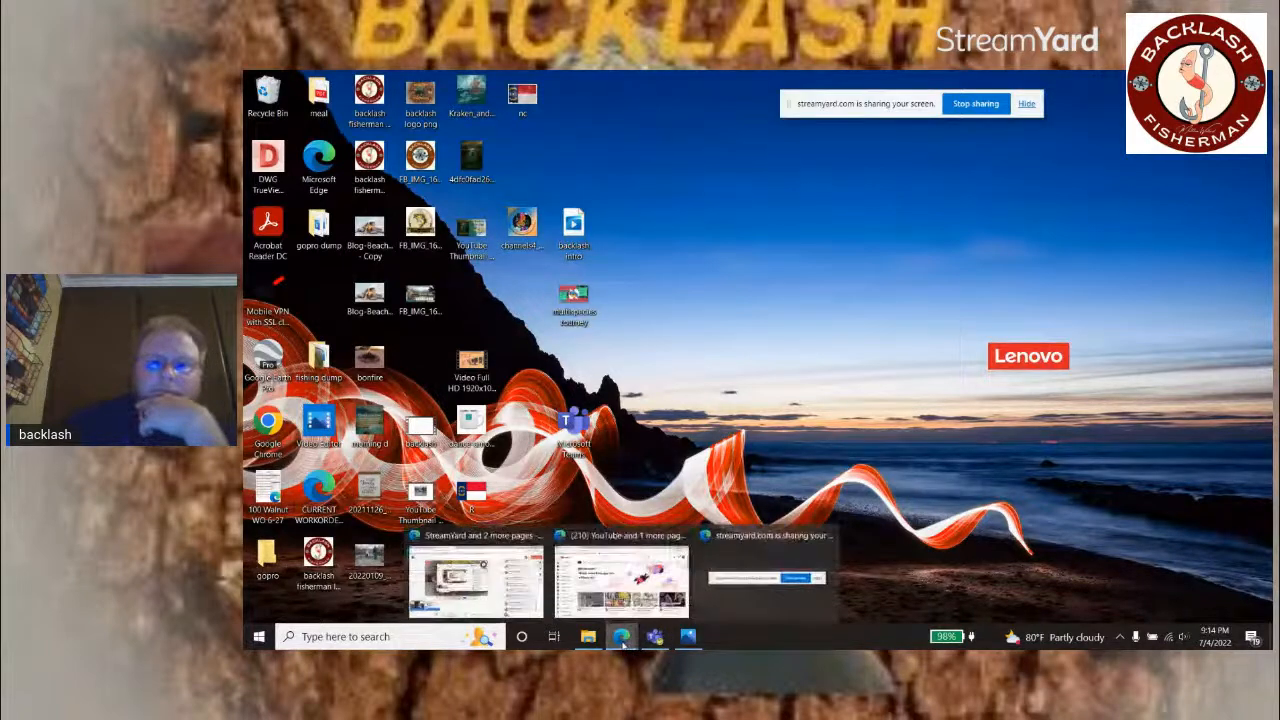
click(482, 600)
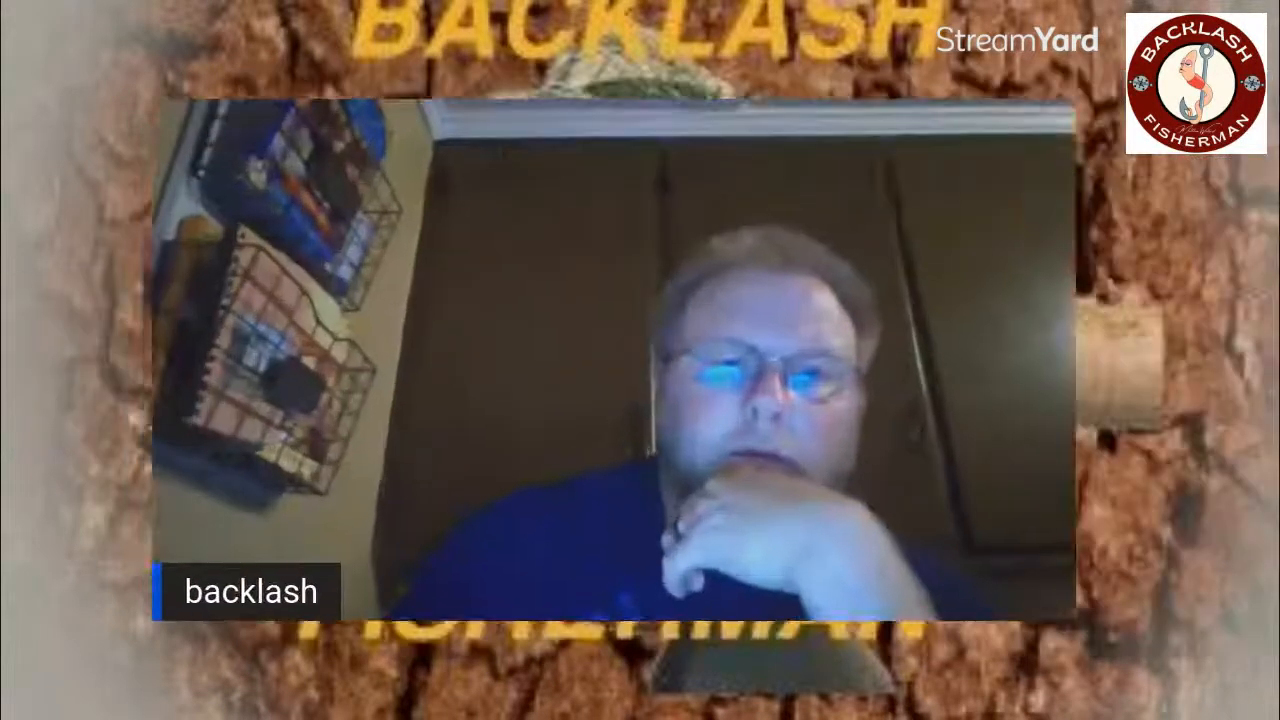